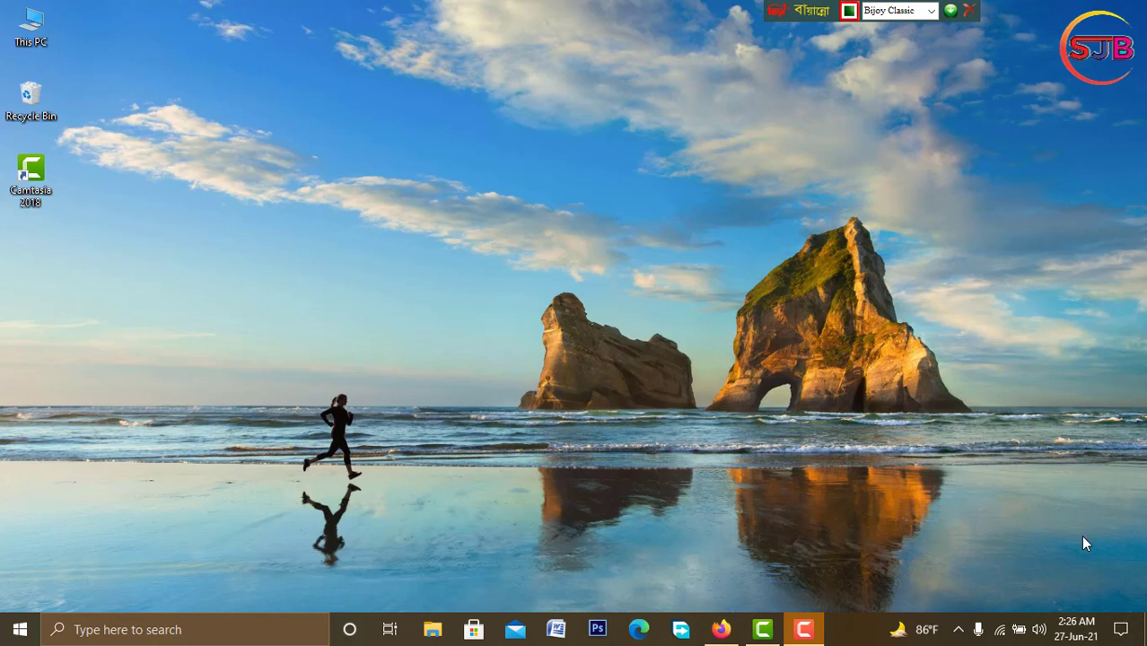
Refresh the Windows desktop twice from its right-click menu
right_click(527, 304)
click(557, 357)
right_click(537, 304)
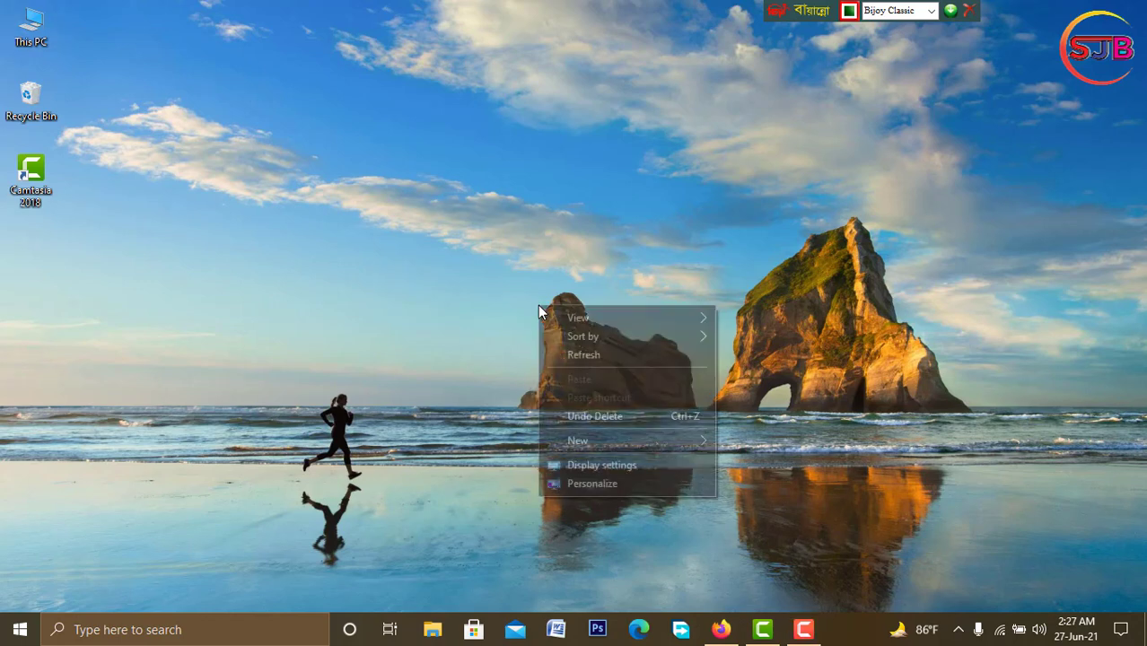
click(574, 354)
Dismiss the desktop menu and launch Microsoft Word from the taskbar
right_click(475, 105)
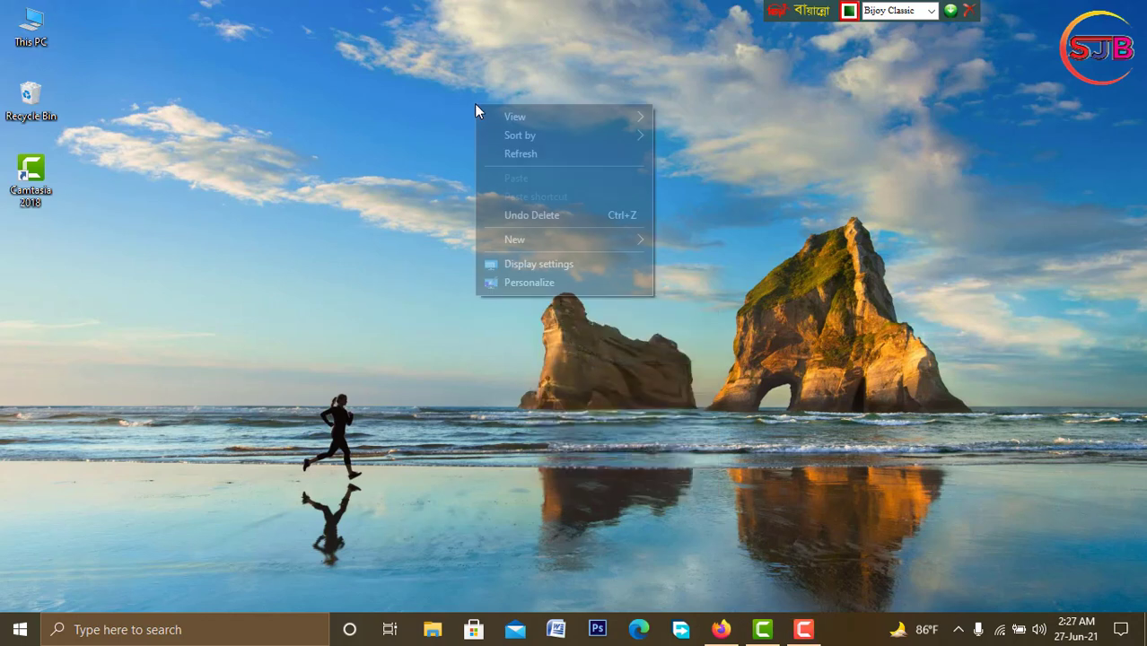
click(504, 154)
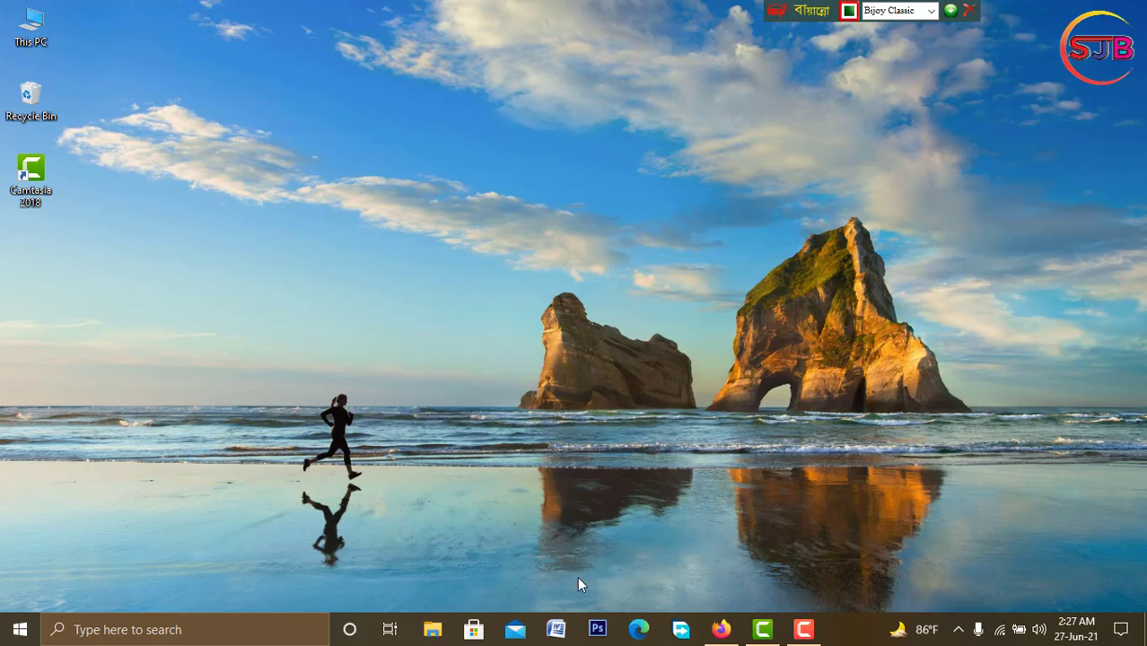
click(558, 632)
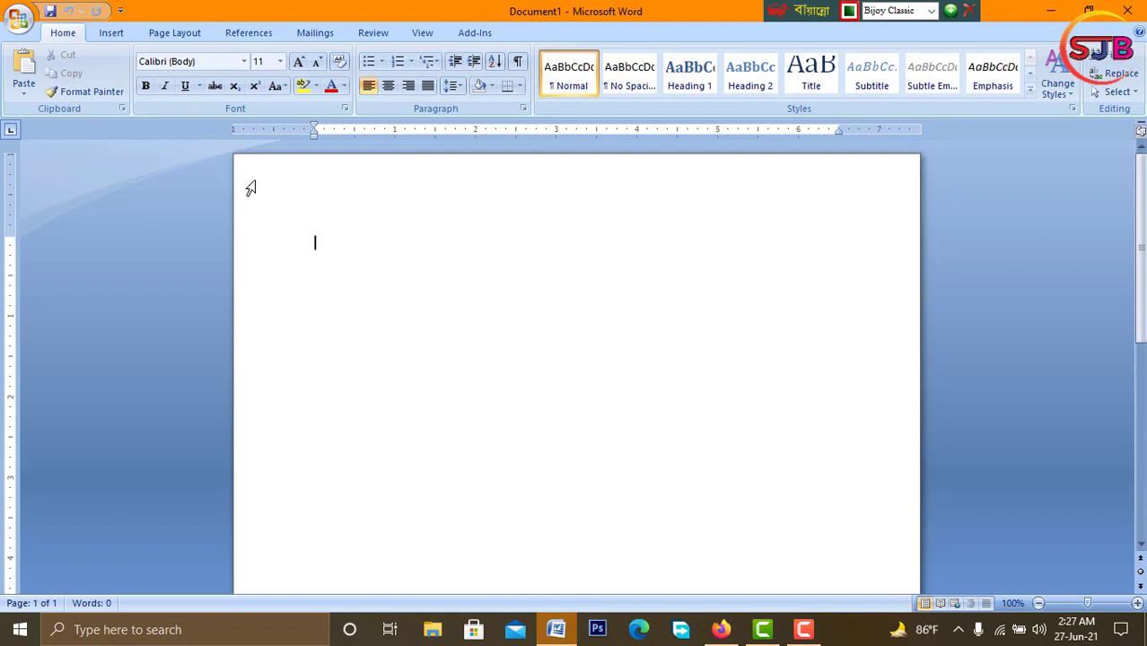
Change Document1's paper size to A4 using the Page Layout Size list
click(147, 33)
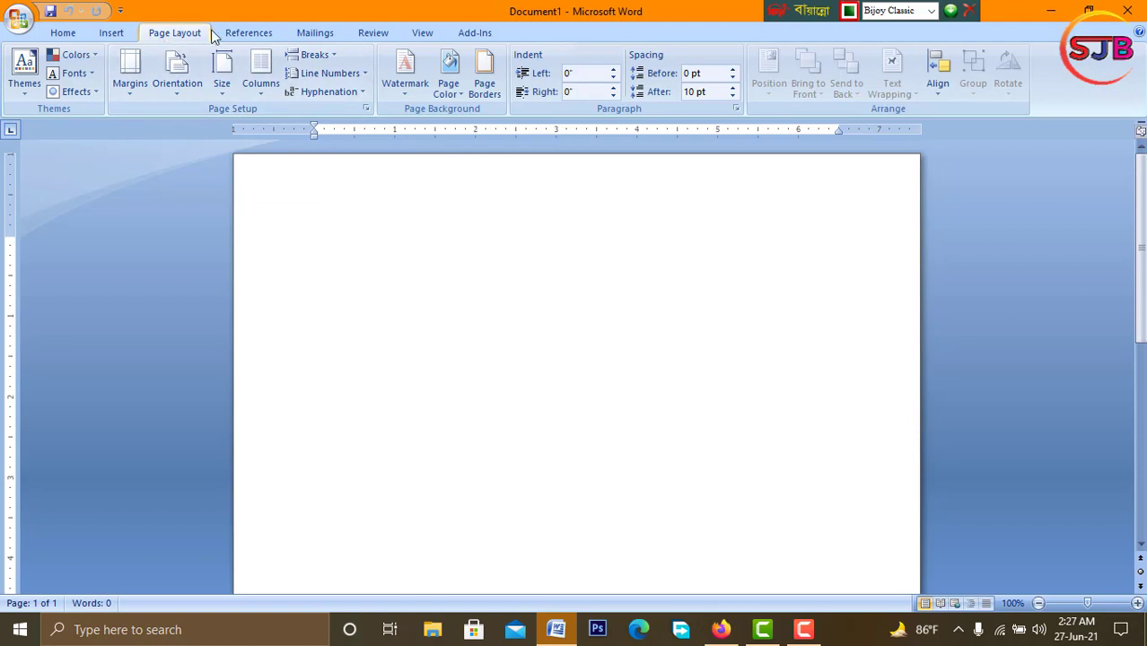
click(222, 73)
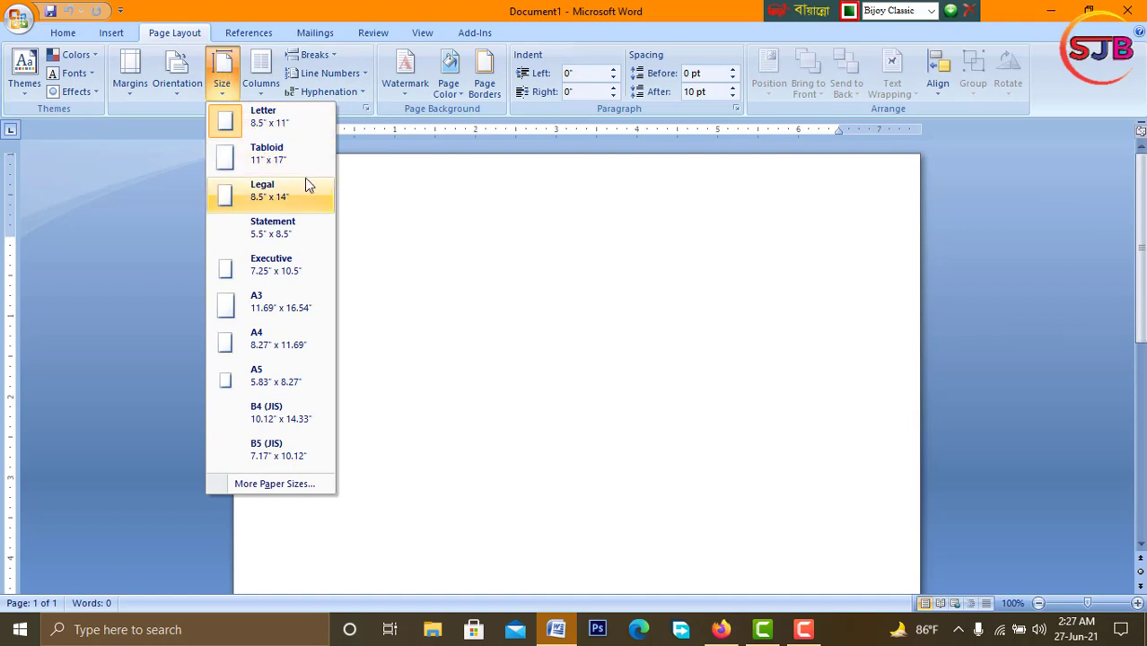
key(Down)
key(Down)
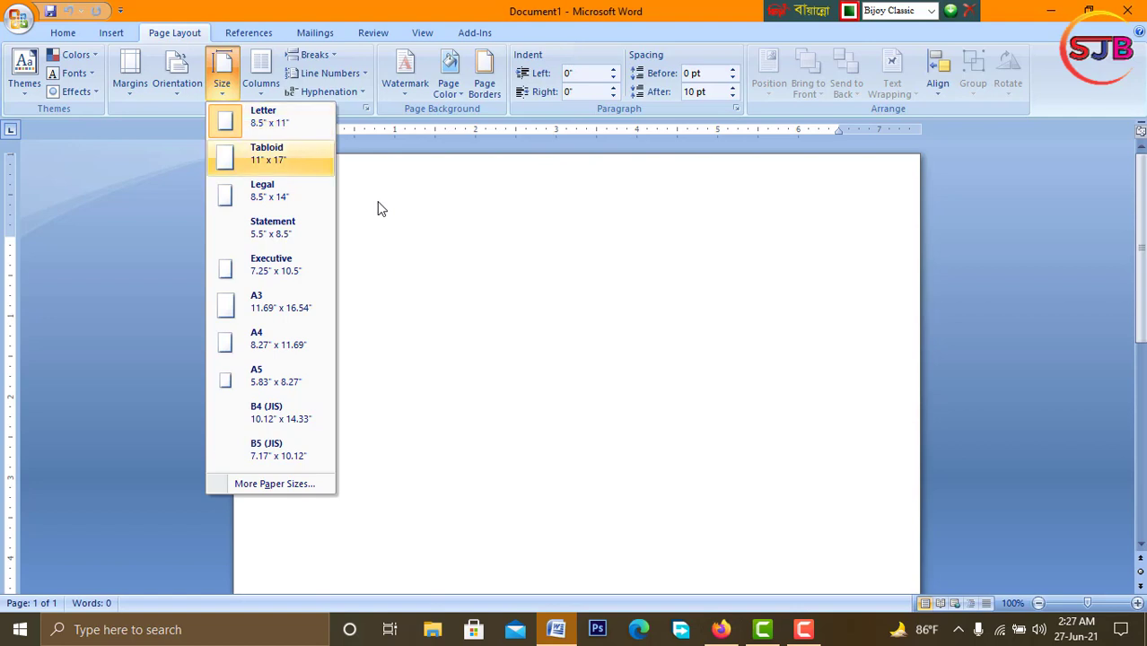
key(Down)
key(Down)
key(Down)
key(Down)
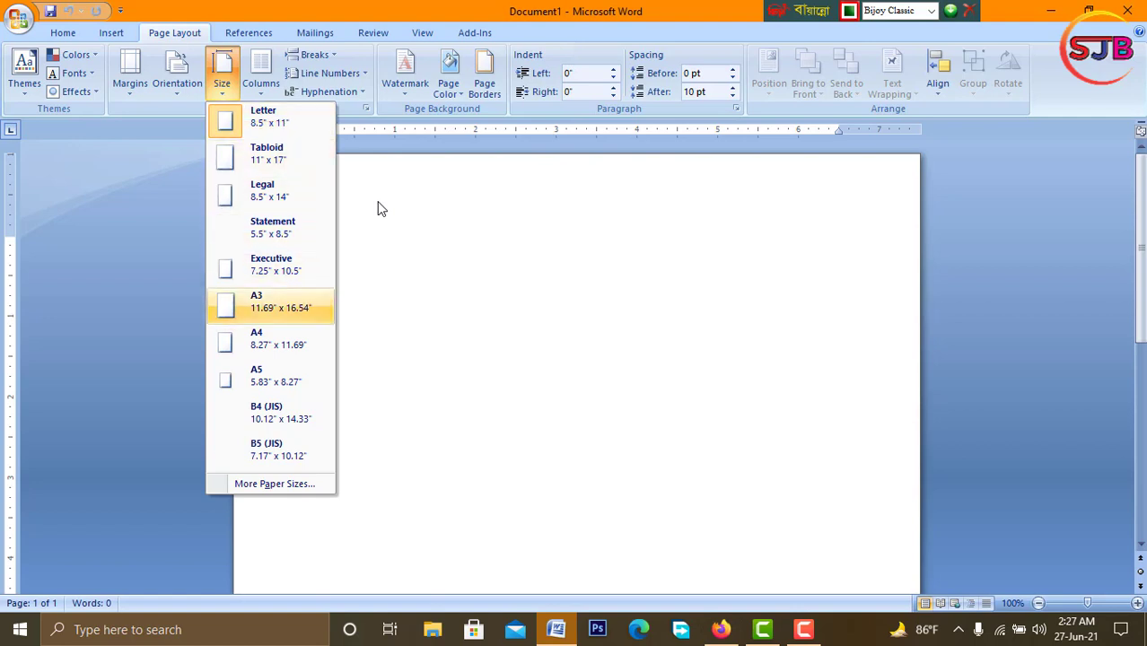
key(Down)
key(Return)
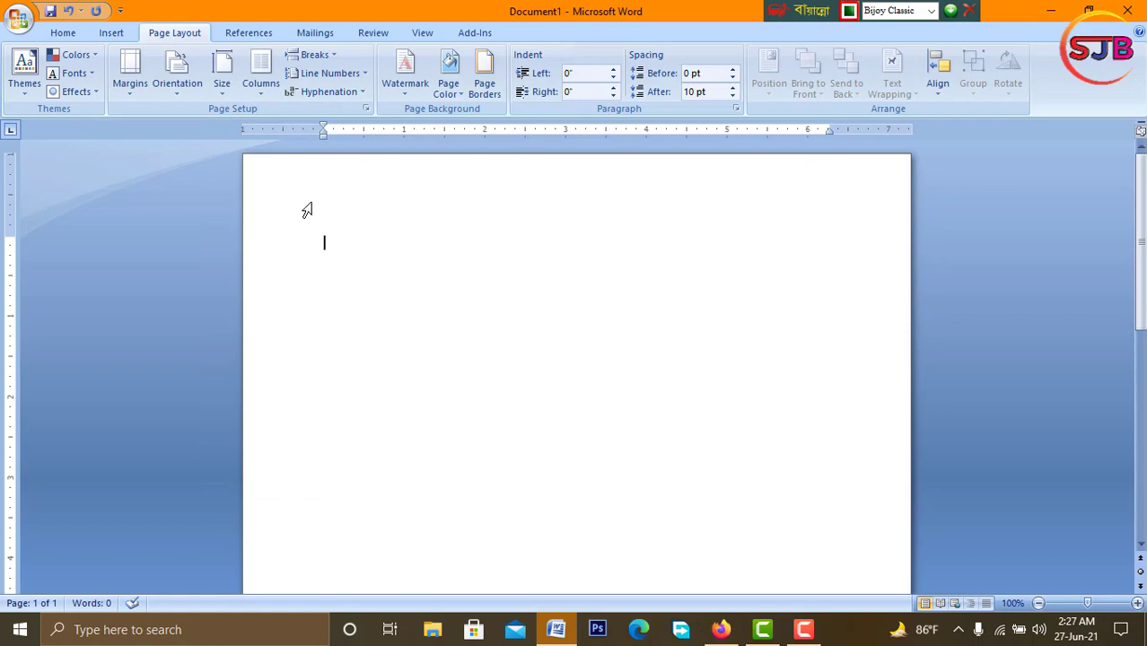
Set the font to Cambria (Headings) on the Home tab after briefly trying SutonnyMJ
click(54, 35)
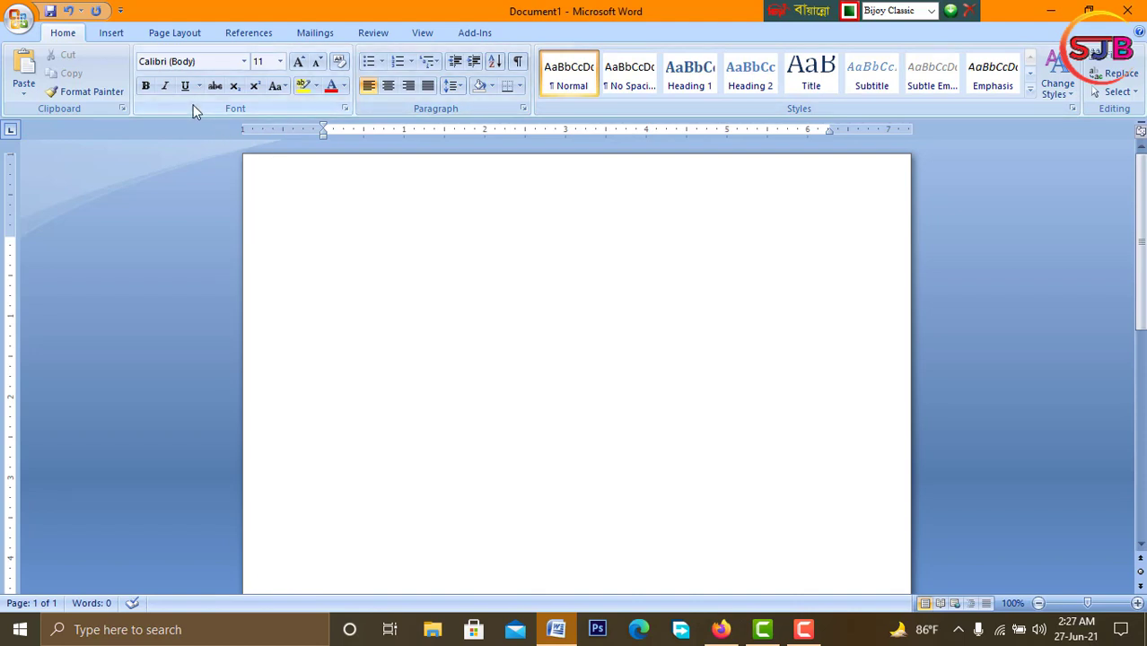
click(244, 62)
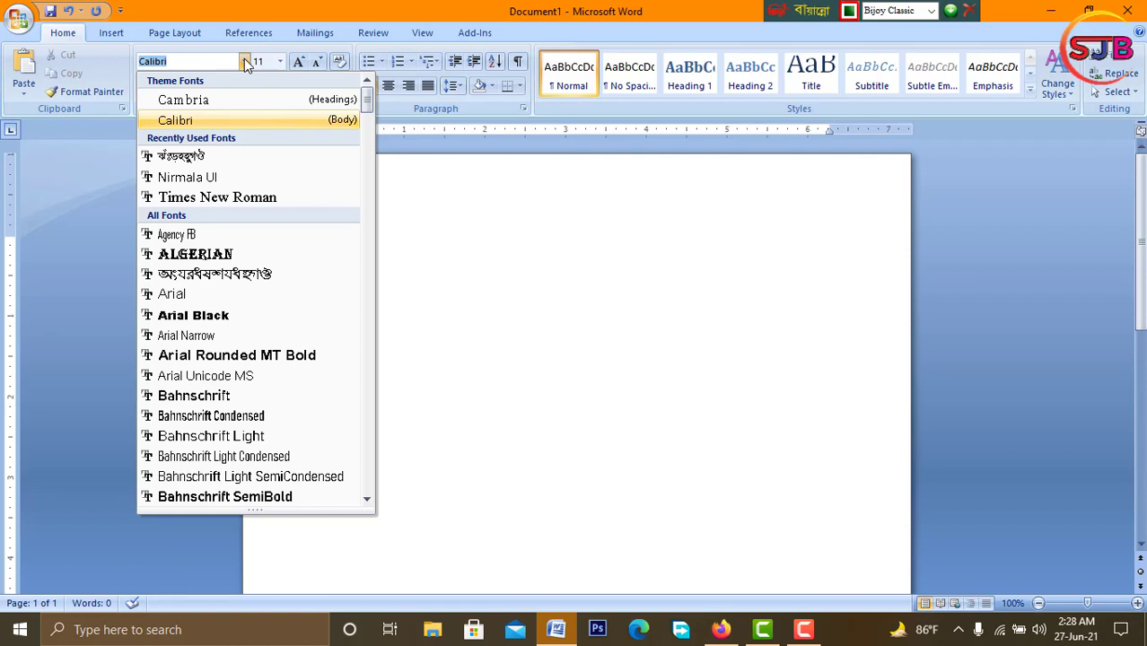
click(212, 159)
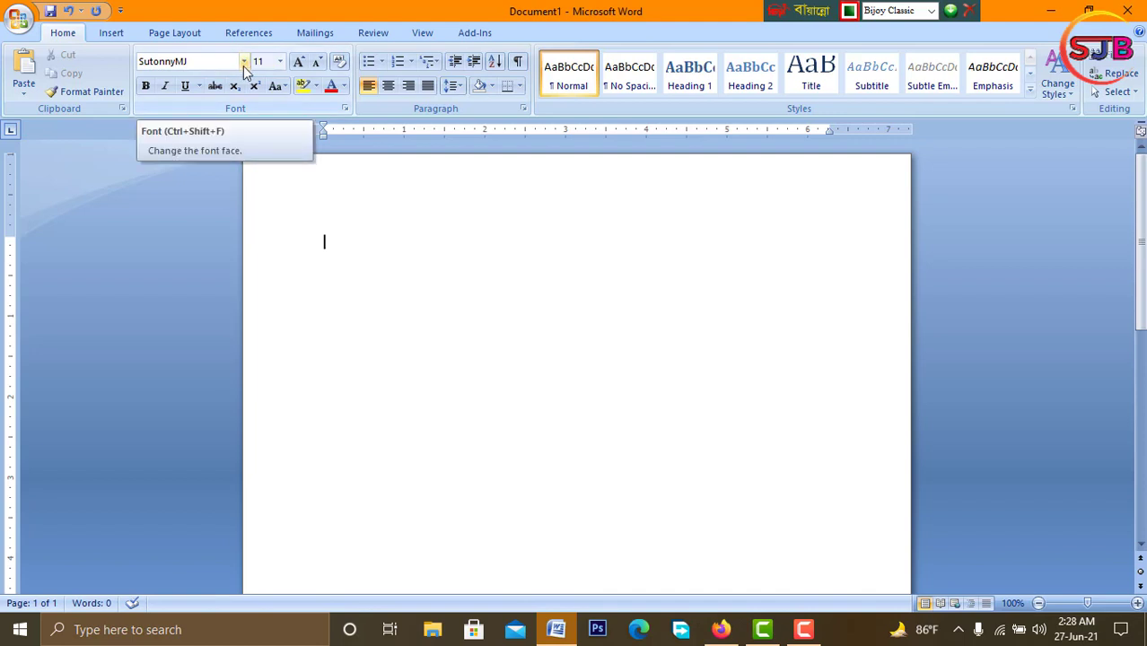
click(244, 65)
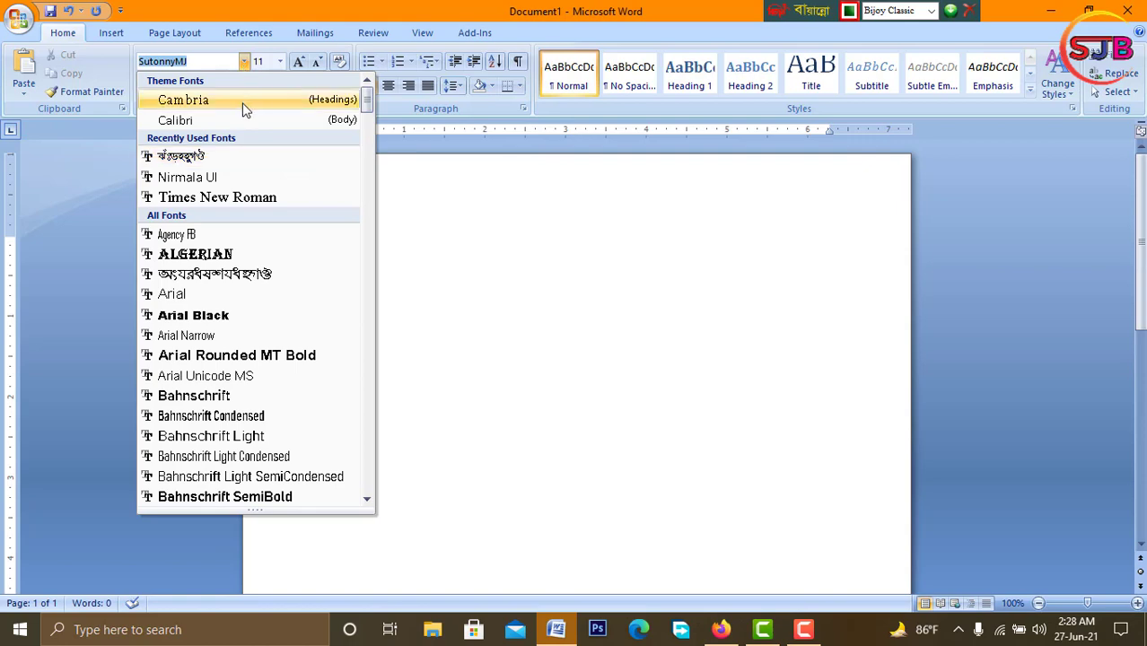
click(242, 102)
Switch keyboard input to English and type 'I love bangladesh' on the first line
click(340, 242)
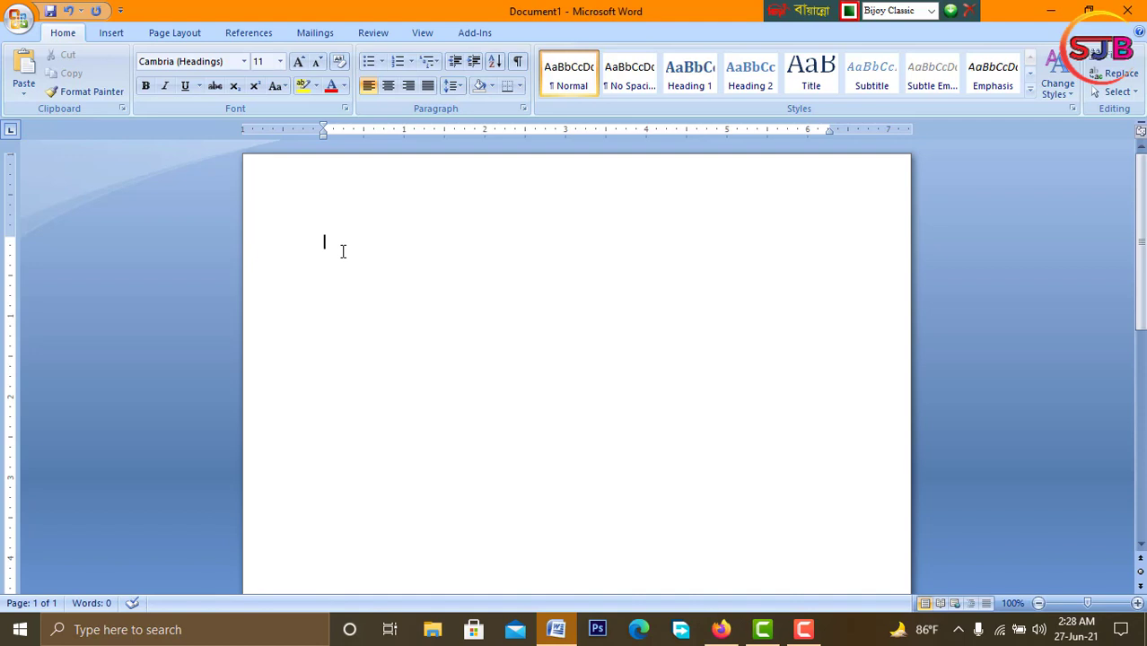
text(T)
key(BackSpace)
key(ctrl+alt+b)
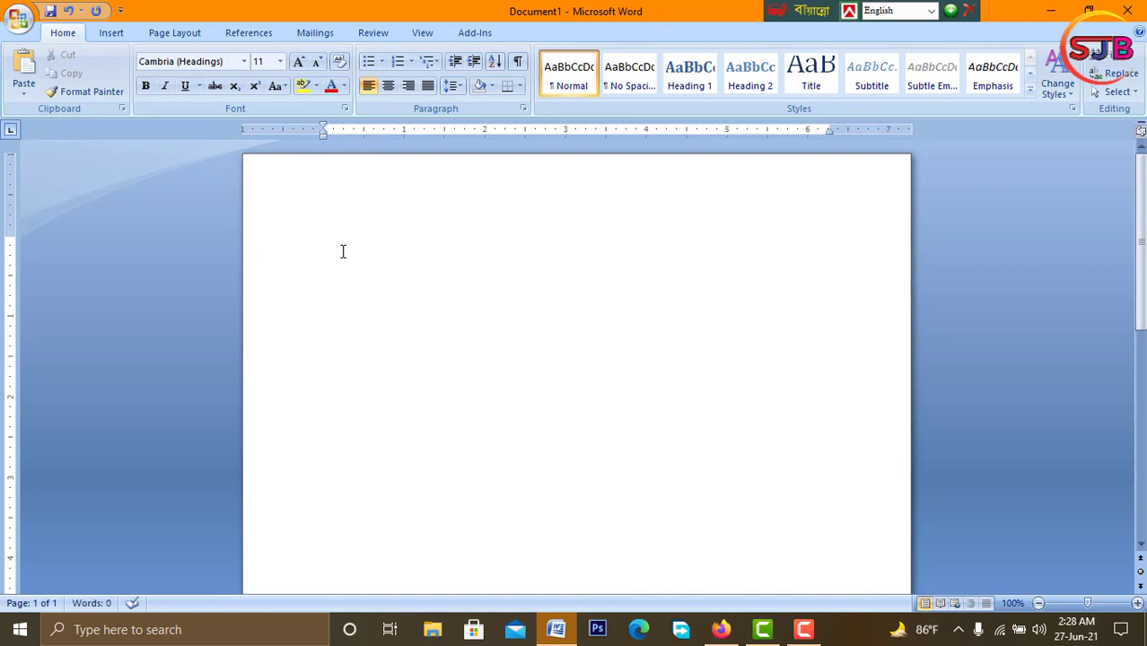
text(I l)
text(ove ba)
text(ng)
text(ladesh)
Keep Cambria as the font and put the cursor before 'I love bangladesh'
click(243, 61)
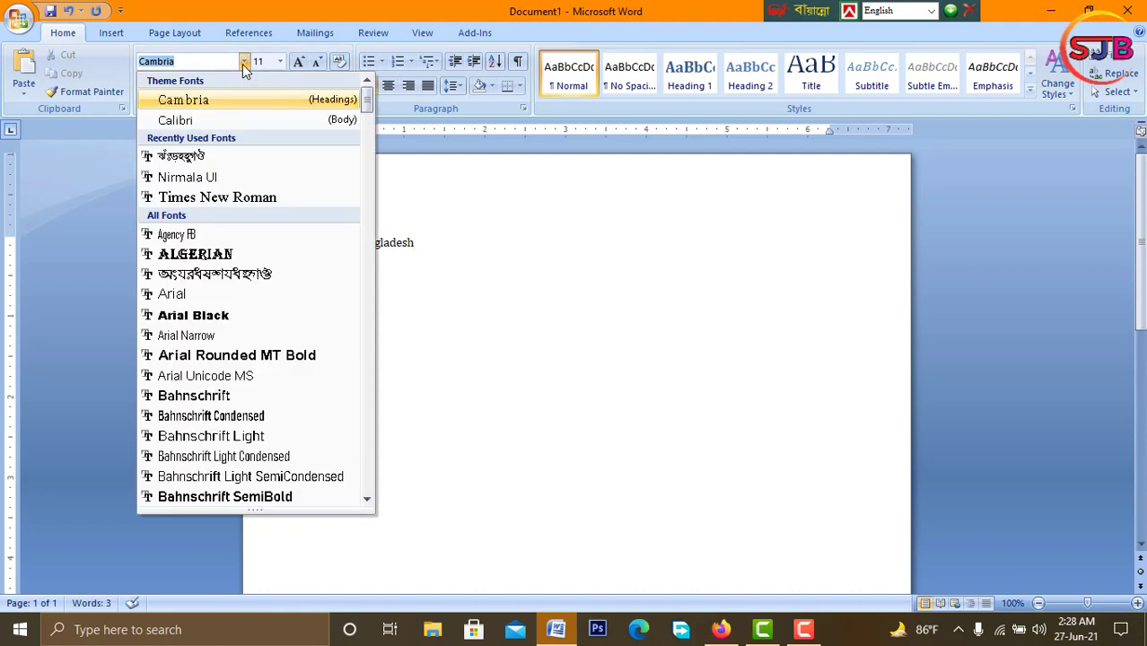
click(183, 100)
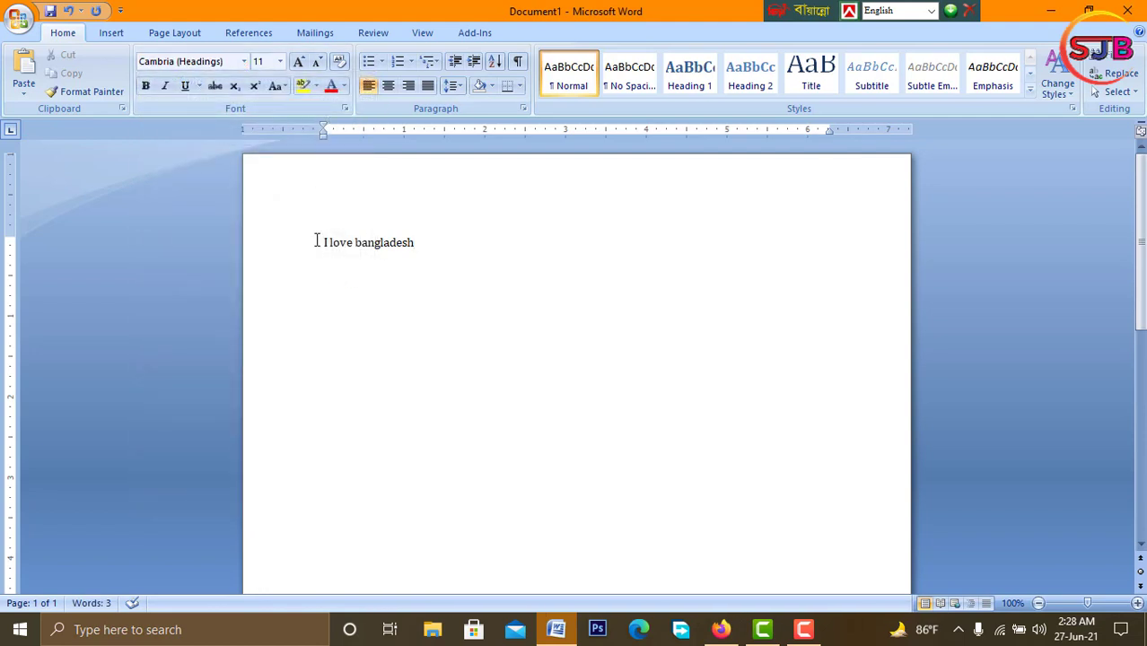
drag(321, 243, 417, 244)
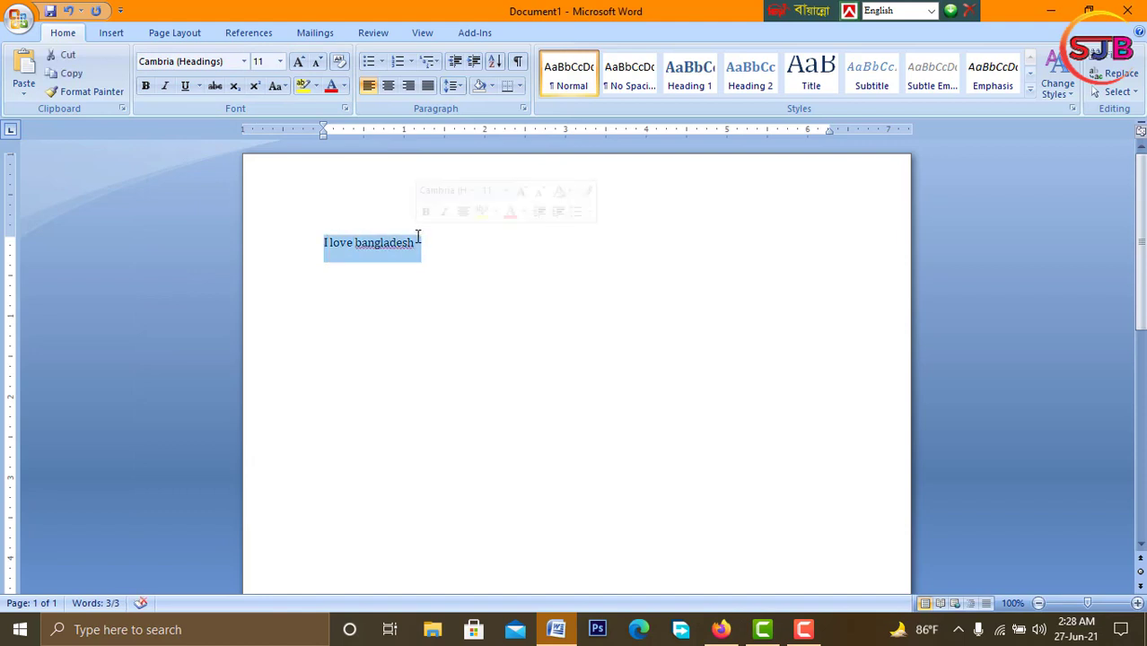
click(321, 243)
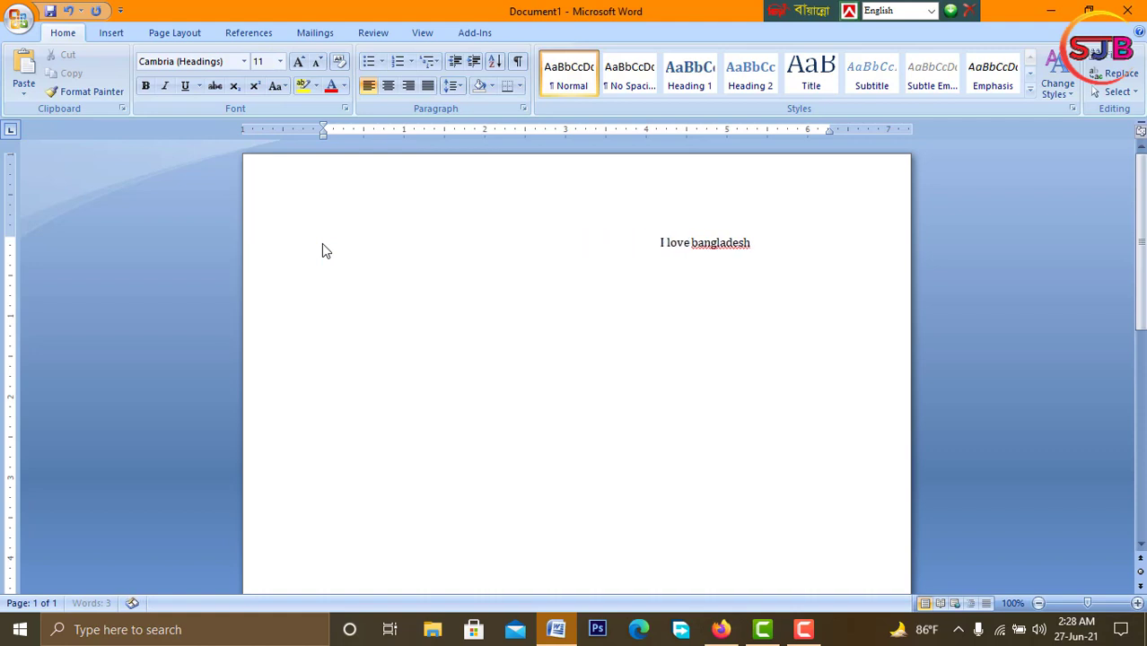
Choose Times New Roman from the Font list
click(244, 61)
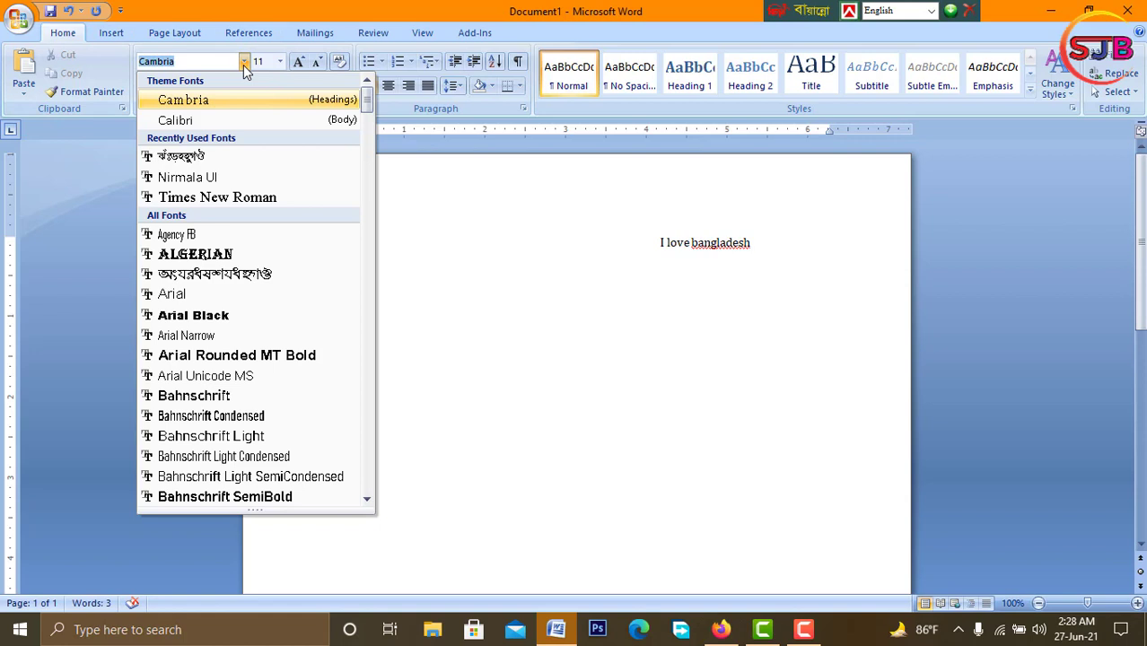
key(Down)
key(Down)
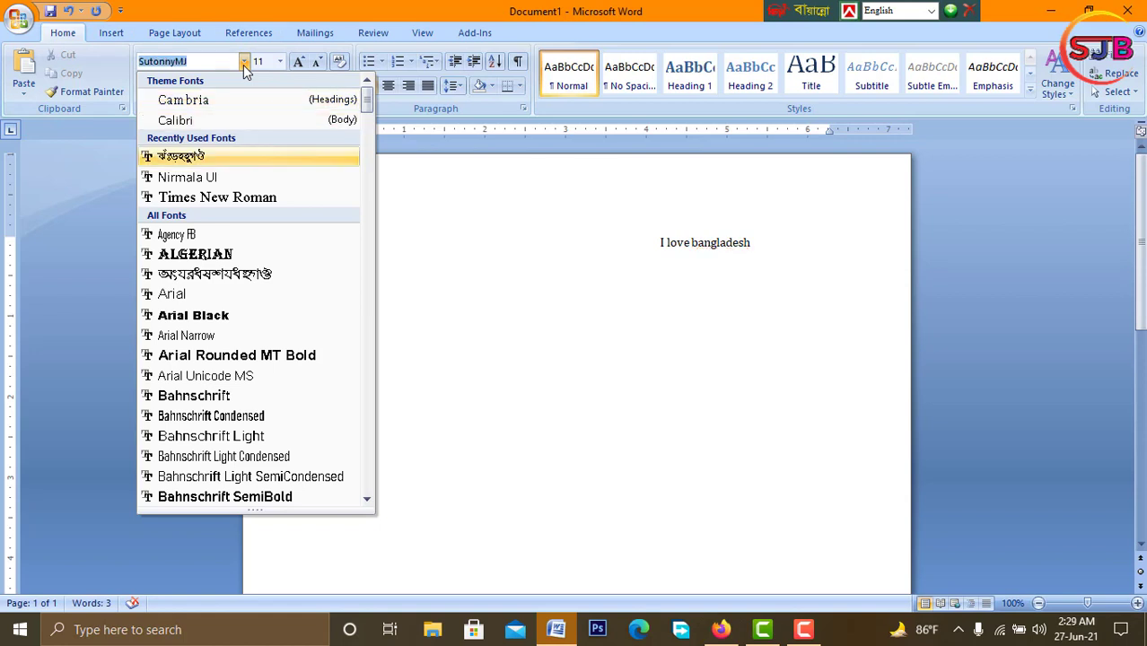
key(Down)
key(Down)
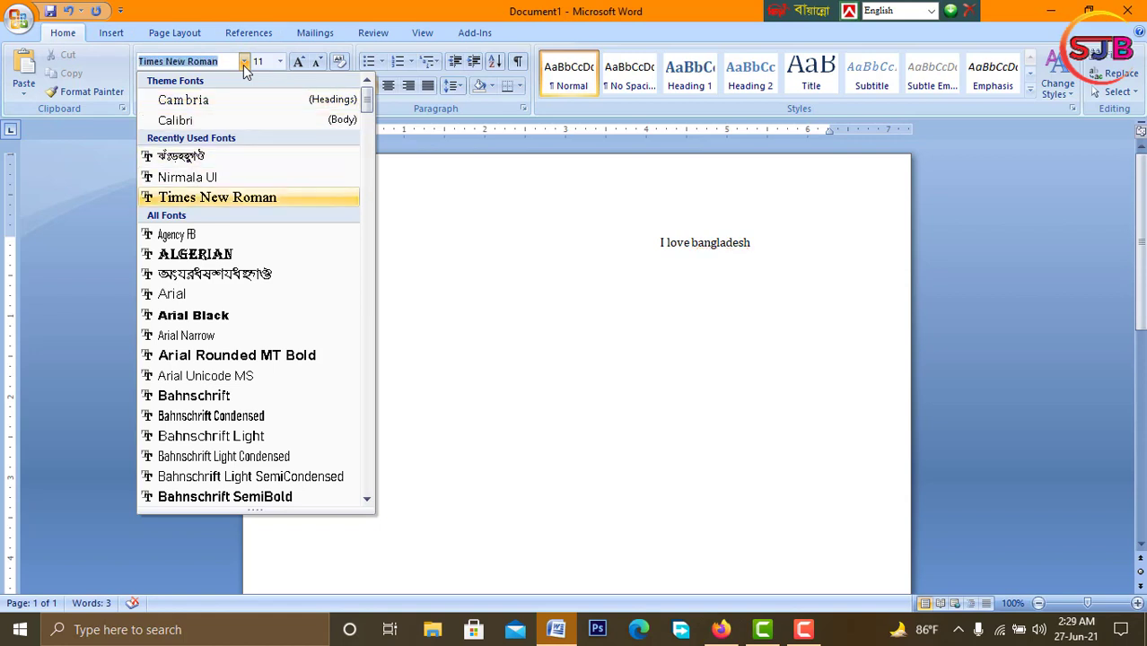
key(Return)
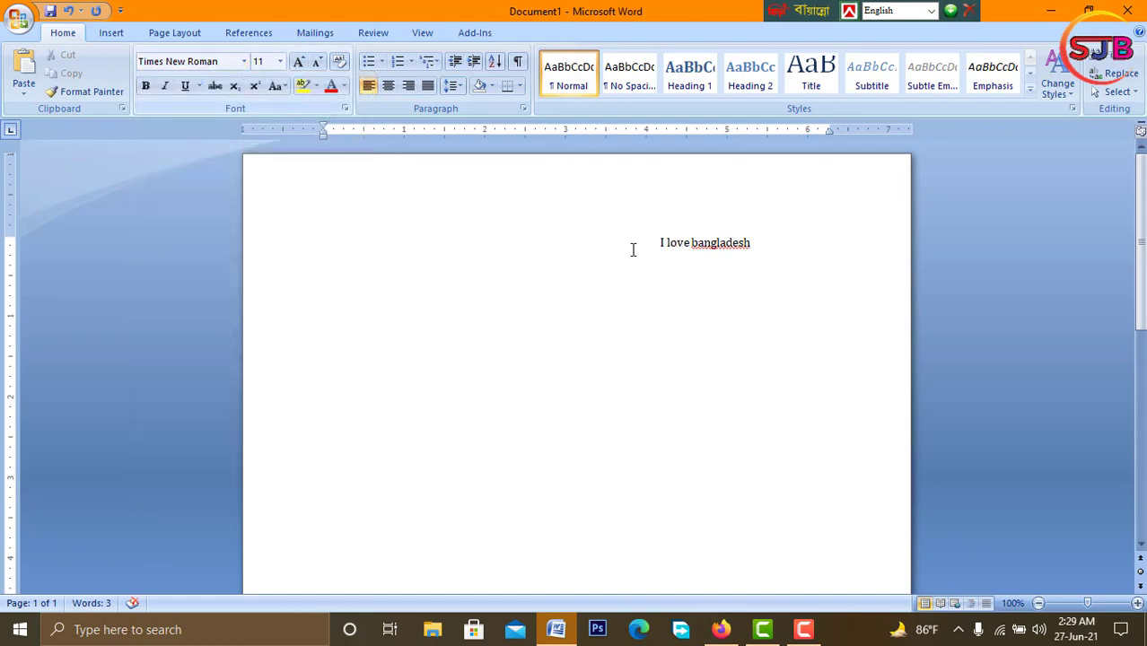
Select 'I love bangladesh', preview fonts from Calibri to Bodoni MT, and apply Baskerville Old Face
drag(757, 241, 660, 245)
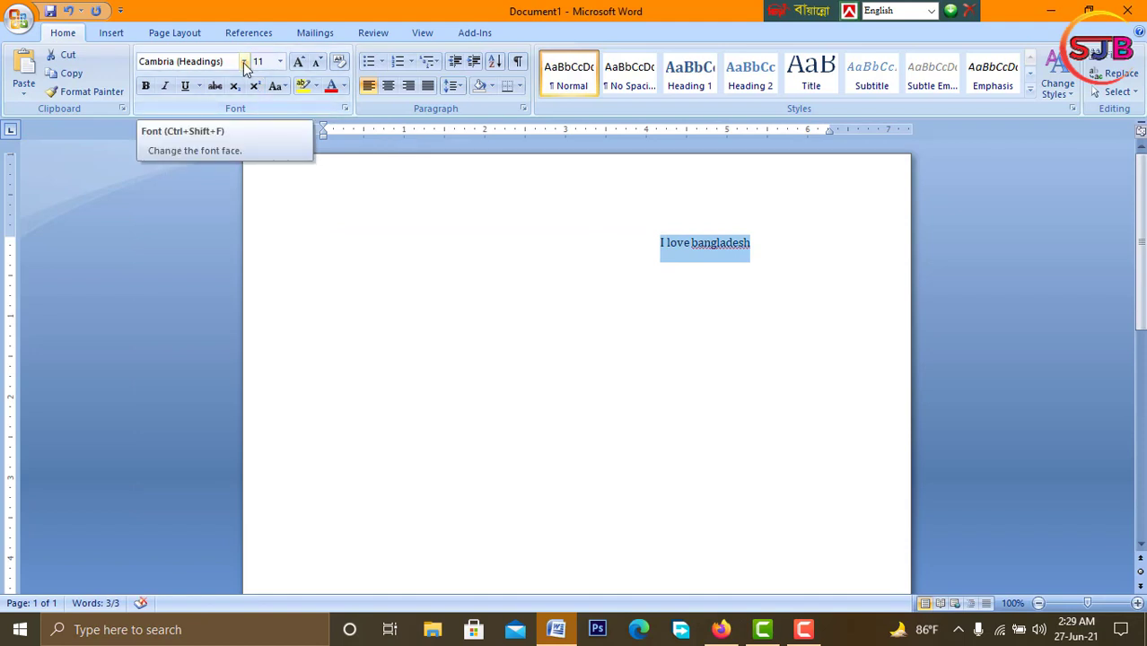
click(245, 62)
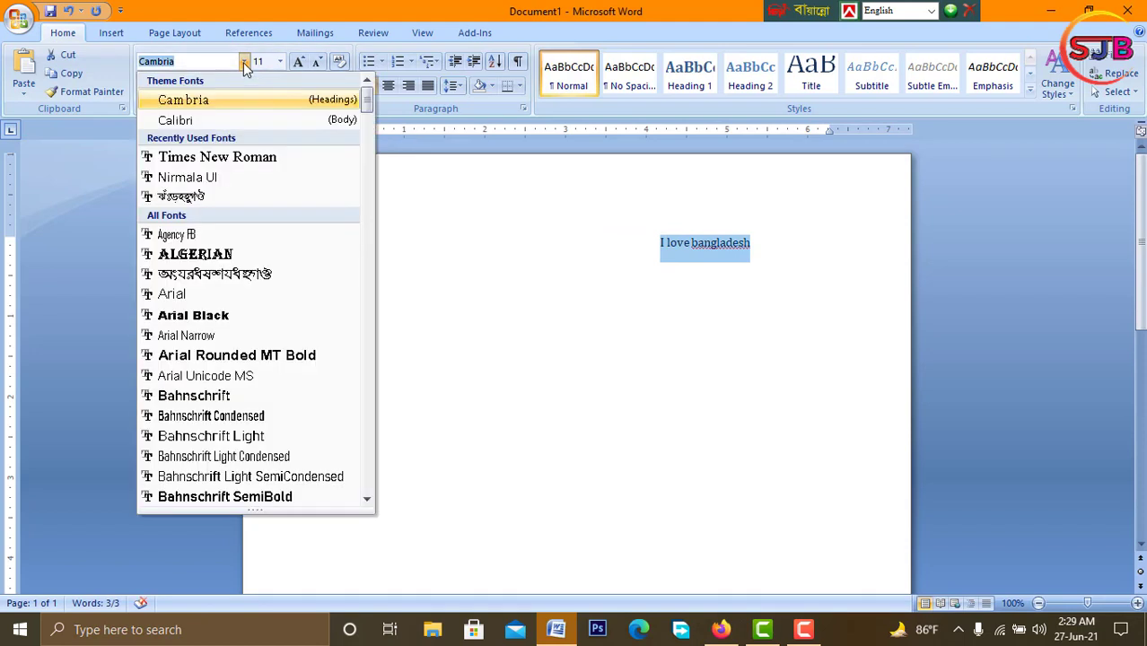
key(Down)
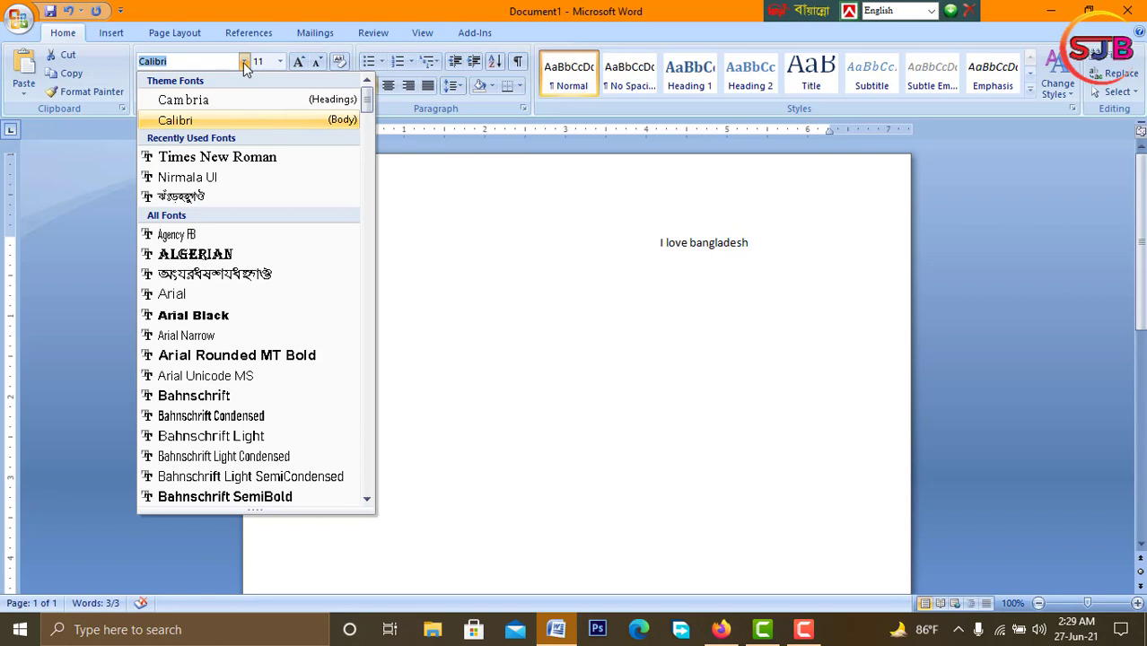
key(Down)
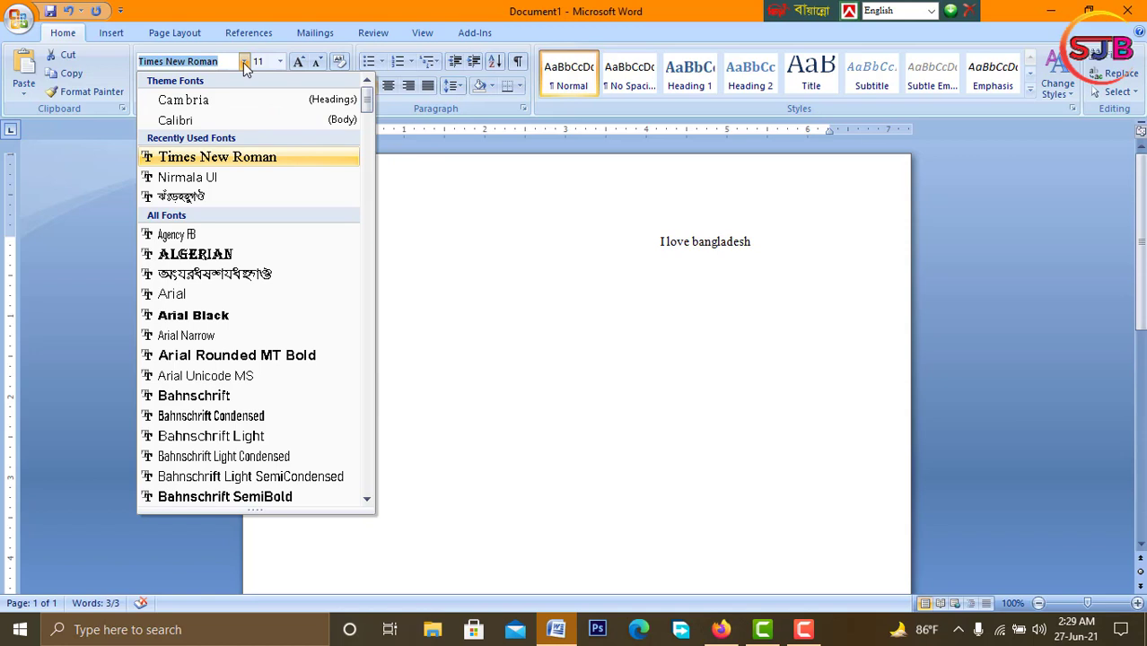
key(Down)
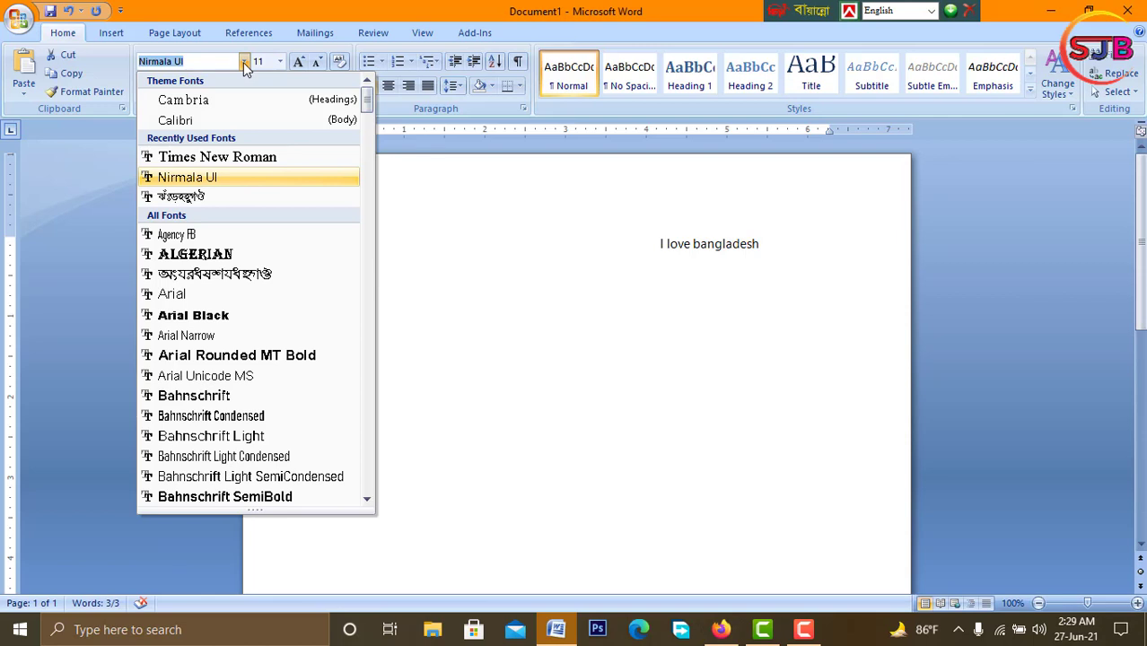
key(Down)
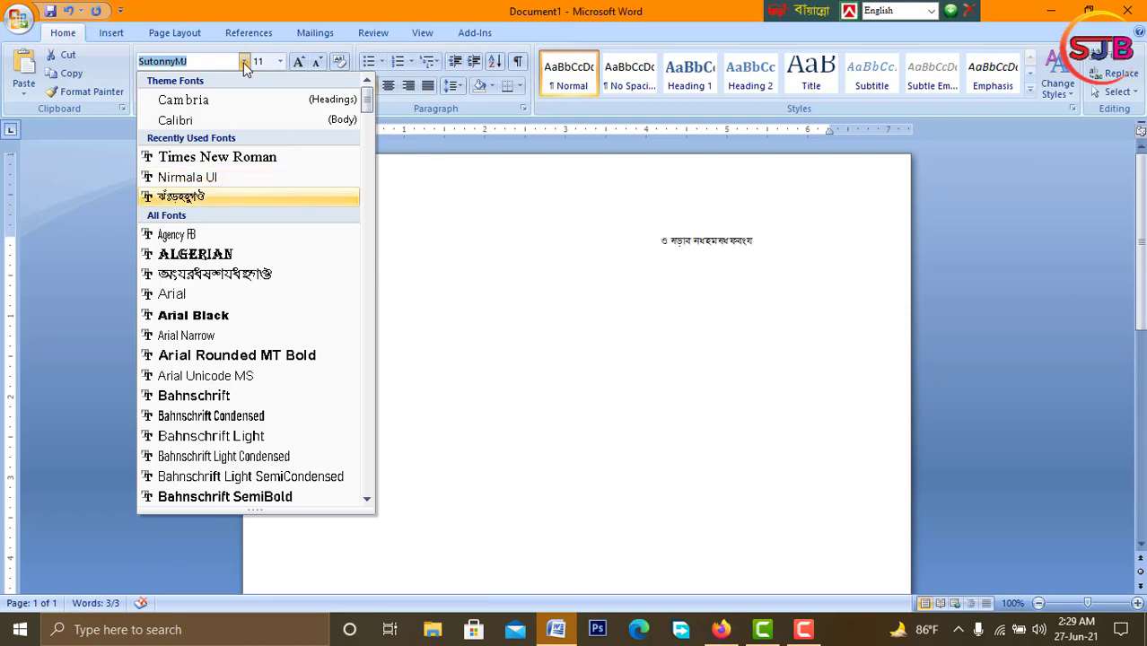
key(Down)
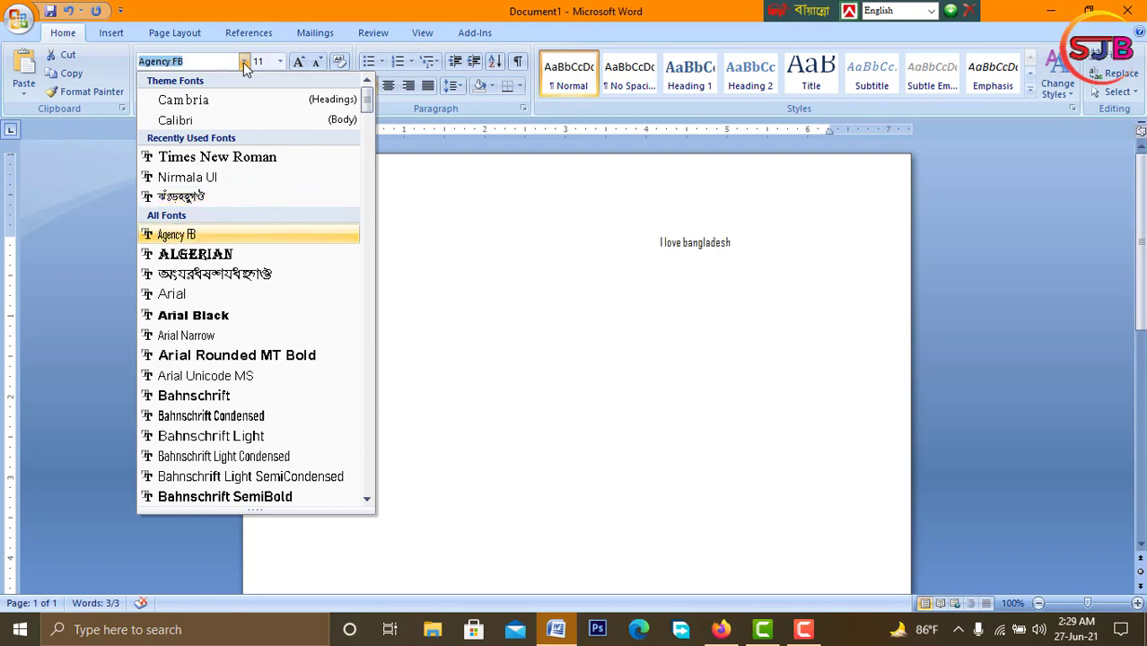
key(Down)
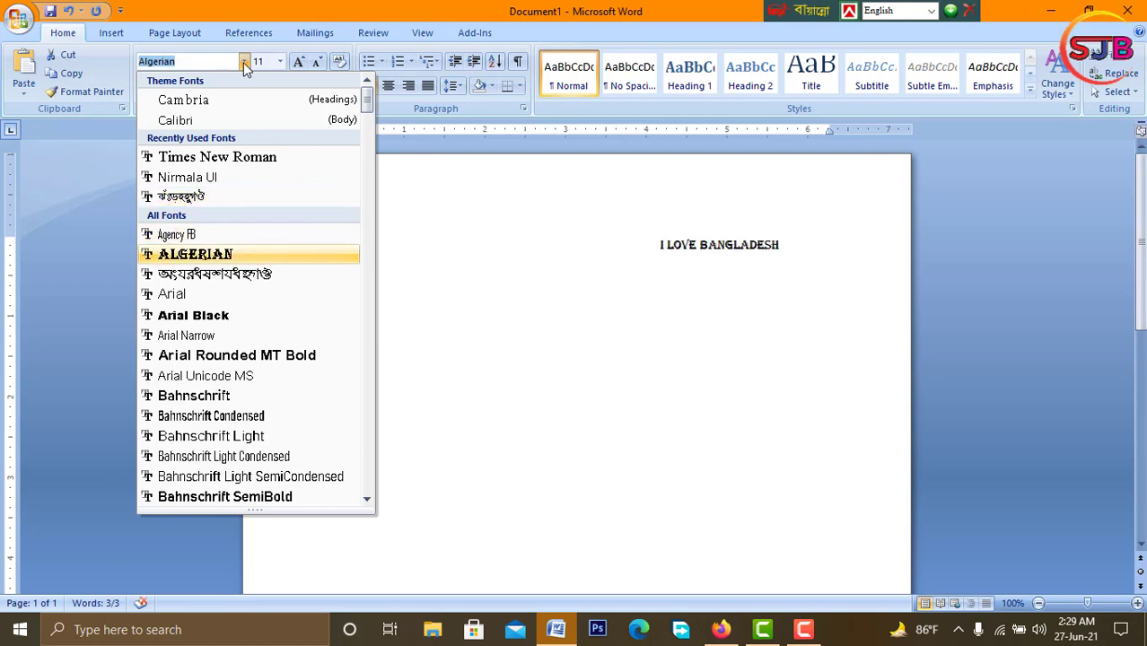
key(Down)
key(Down)
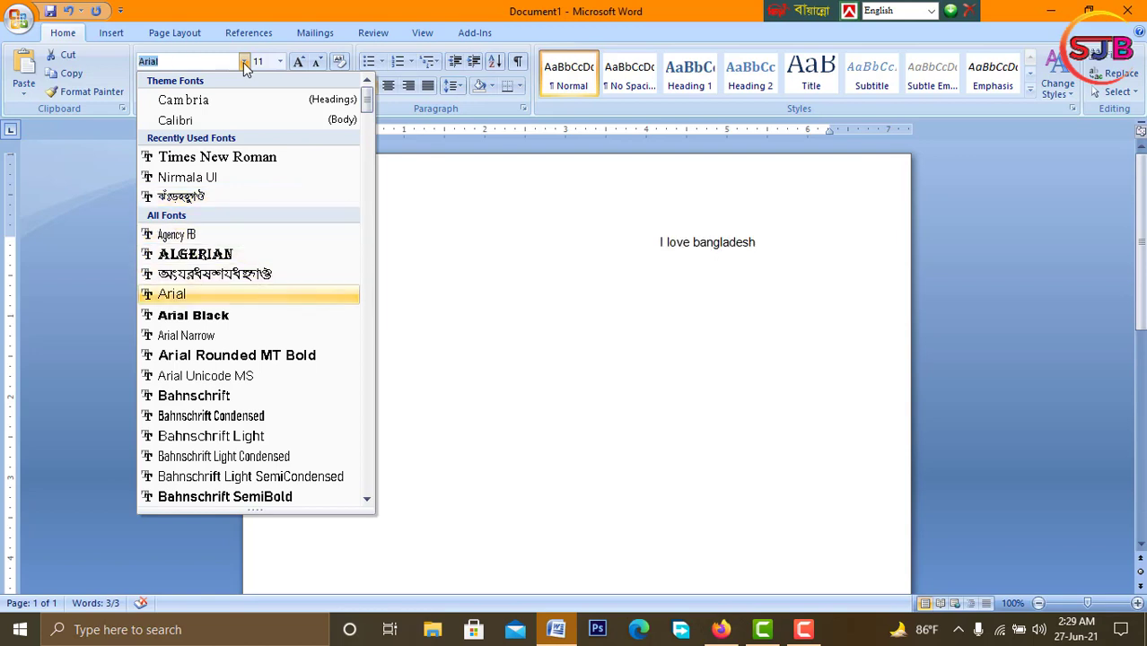
key(Down)
key(Down)
key(Down)
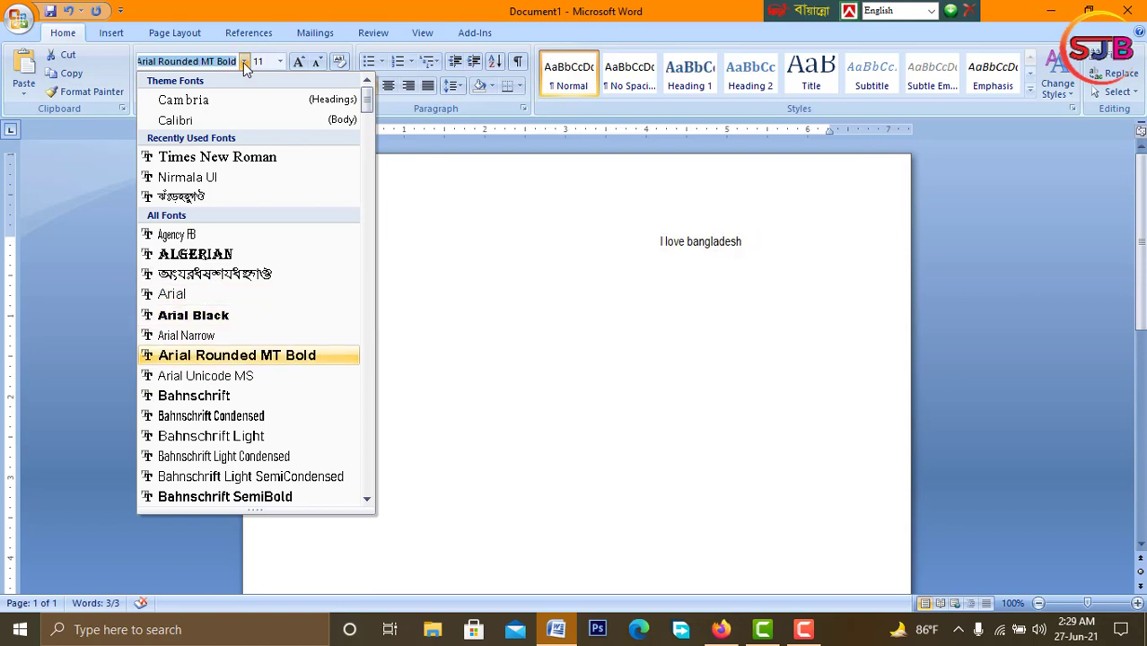
key(Down)
key(Down)
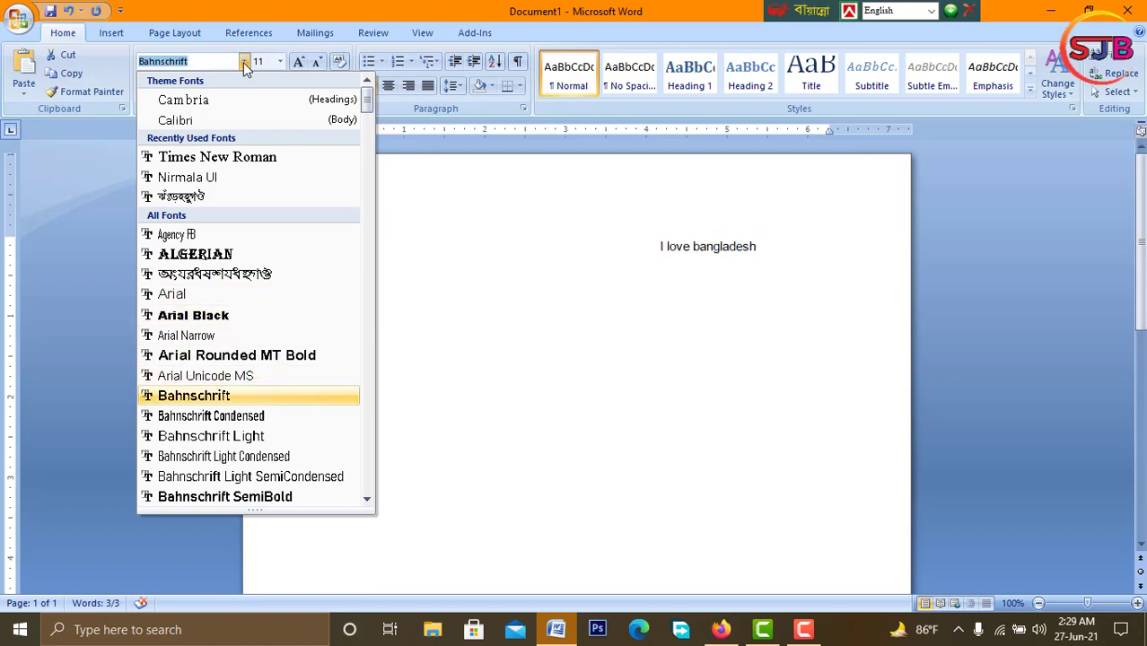
key(Down)
key(Down)
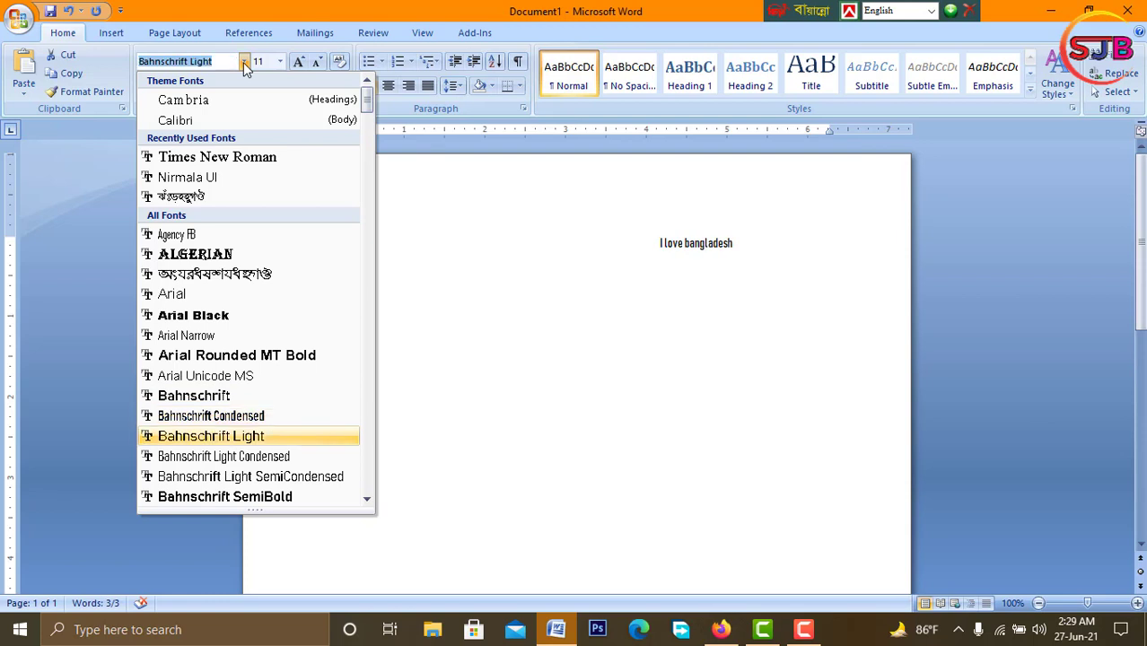
key(Down)
key(Down)
key(Down)
key(Down)
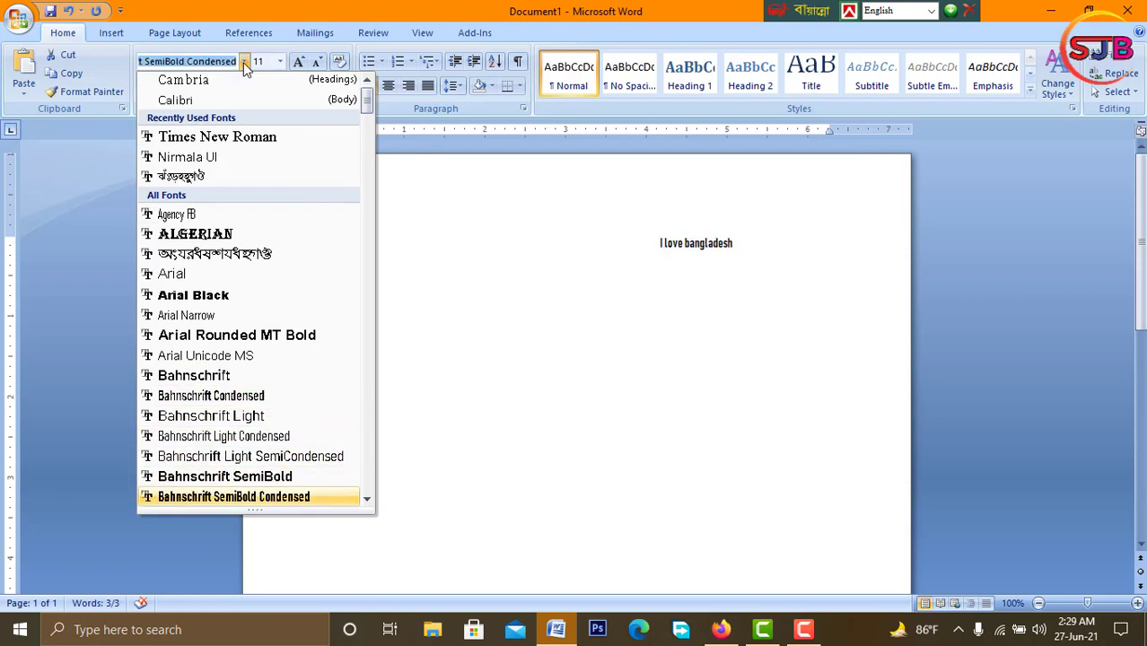
key(Down)
key(Down)
key(Down)
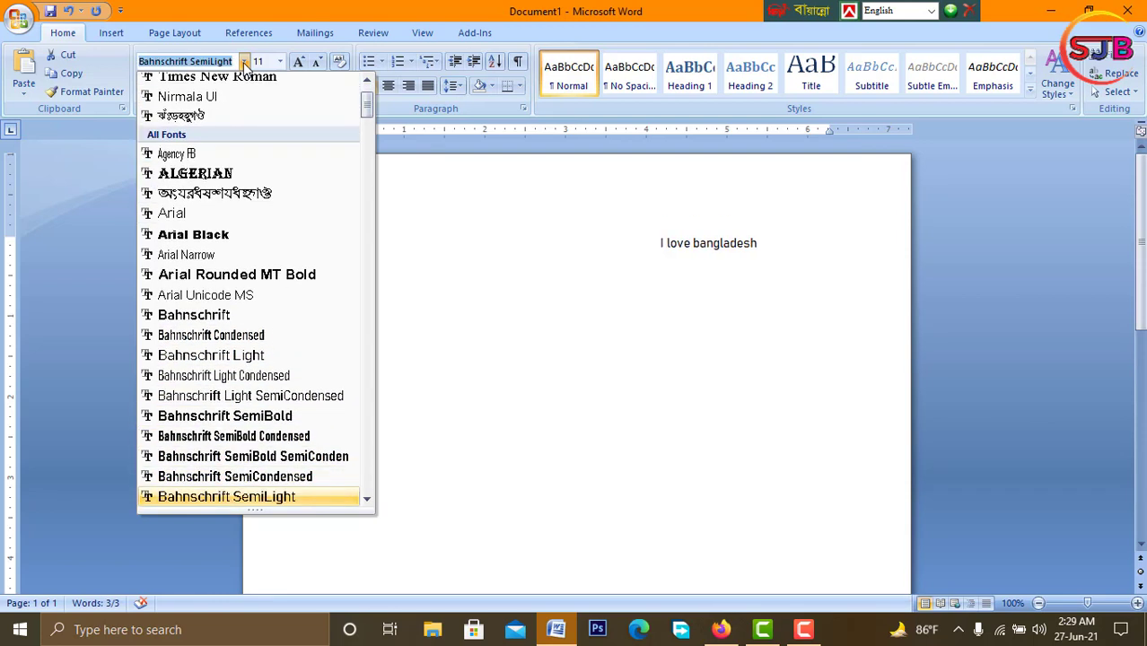
key(Down)
key(Down)
key(Down)
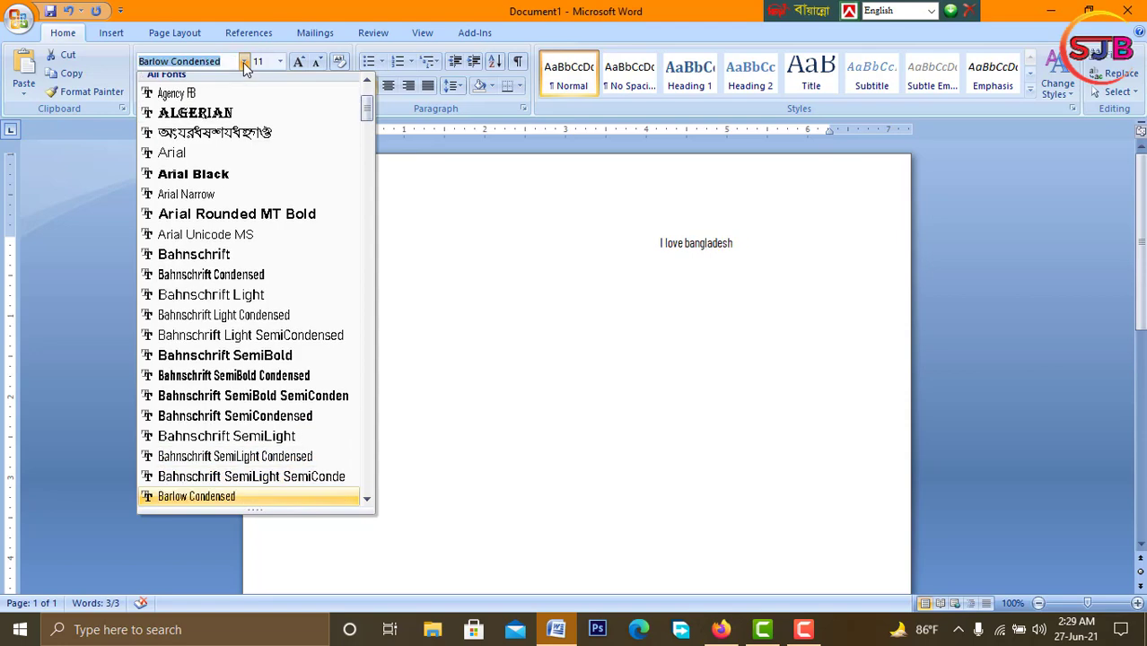
key(Down)
key(Down)
key(Down)
key(Down)
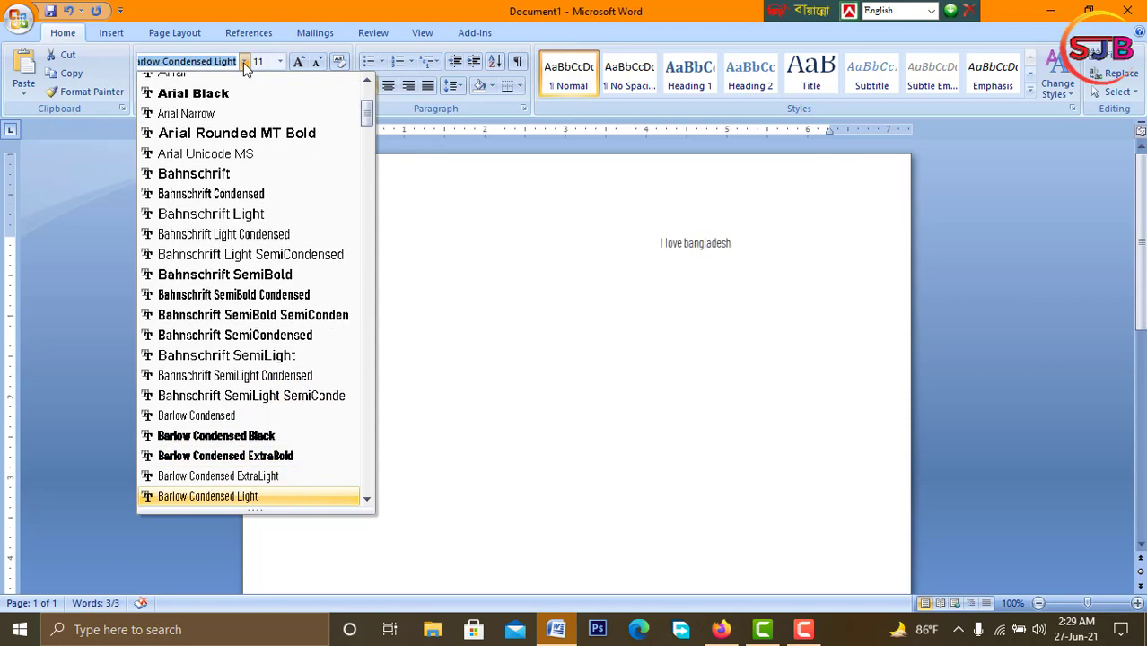
key(Down)
key(Down)
key(Down)
key(Down)
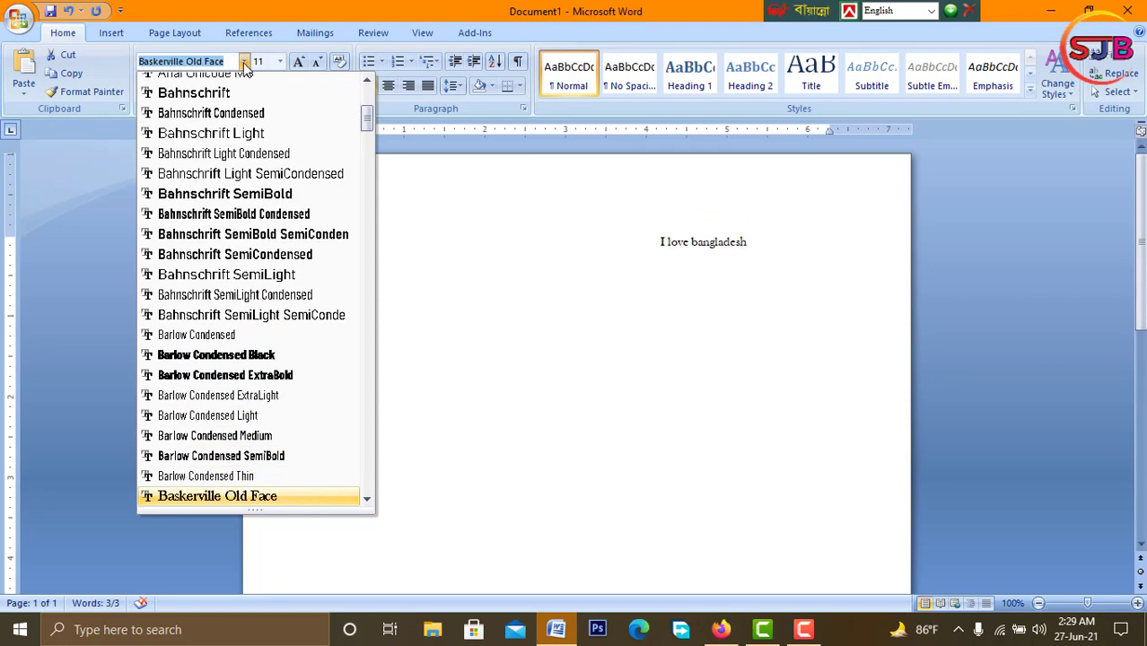
key(Down)
key(Down)
key(Down)
key(Down)
key(Down)
key(Down)
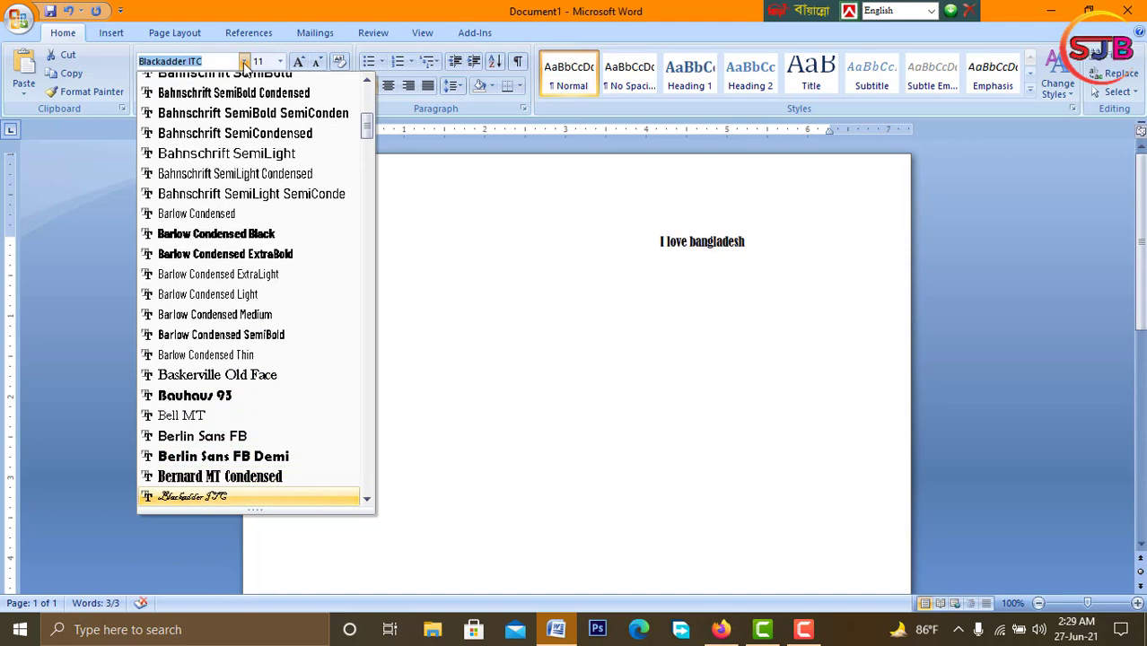
key(Down)
key(Down)
key(Down)
key(Down)
key(Up)
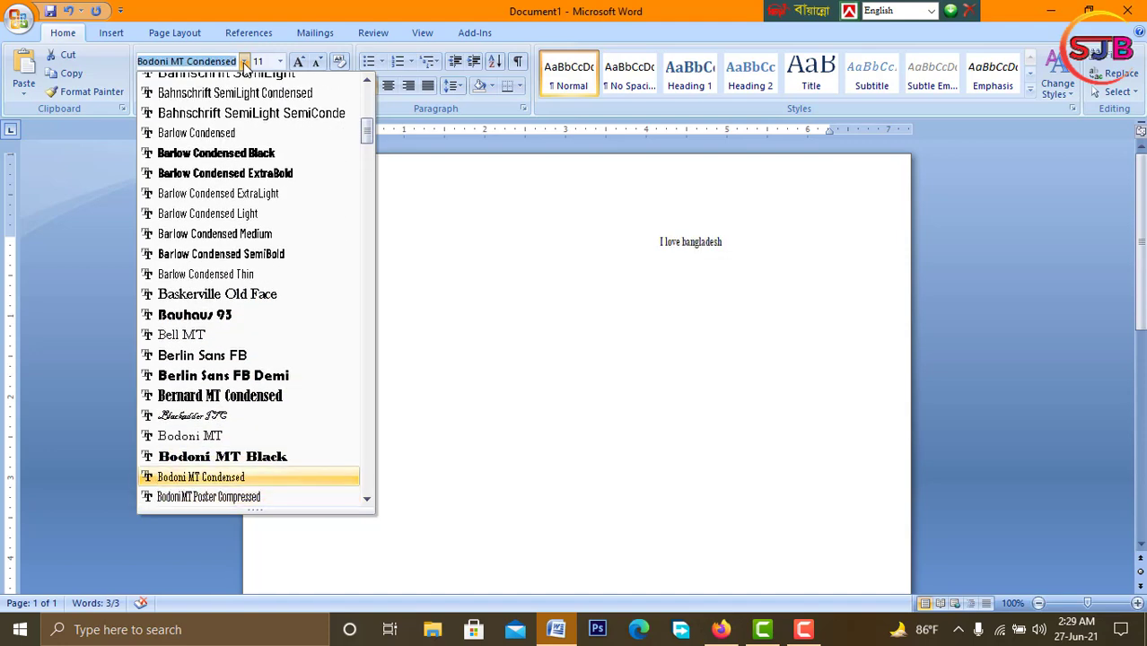
key(Up)
key(Up)
key(Up)
key(Up)
key(Up)
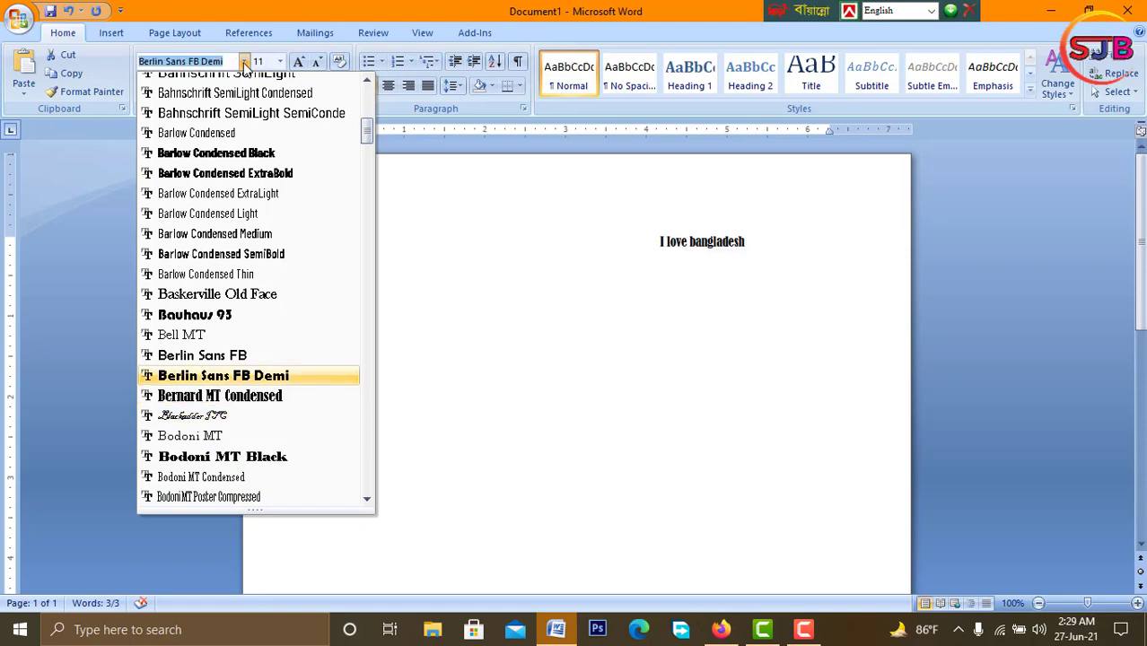
key(Up)
key(Up)
key(Up)
key(Up)
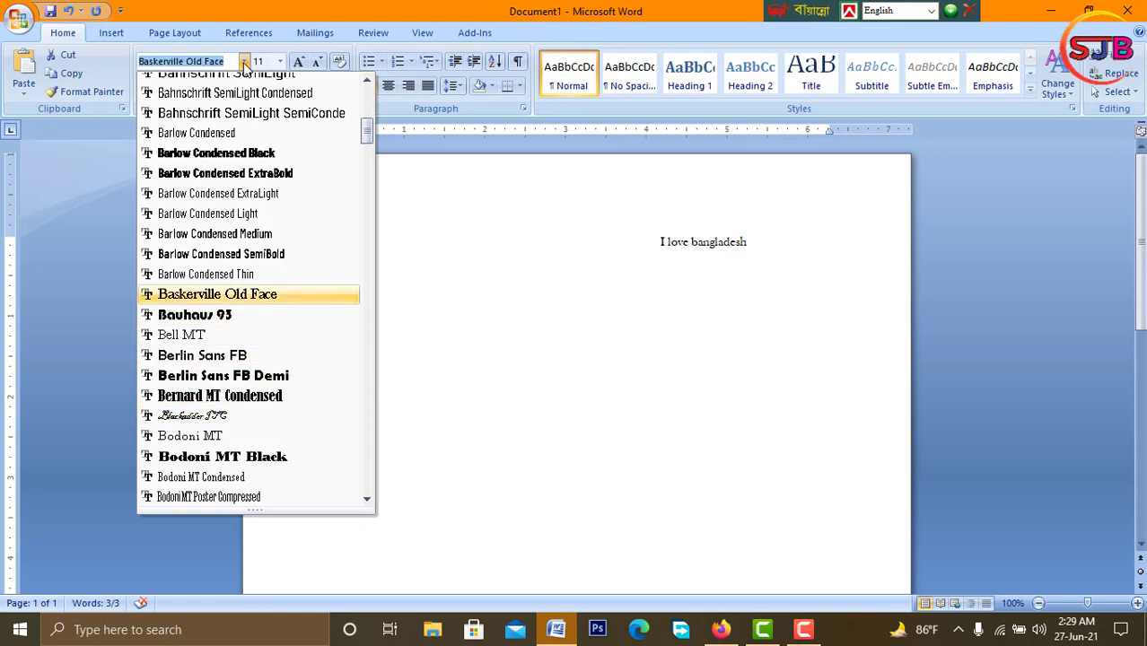
key(Return)
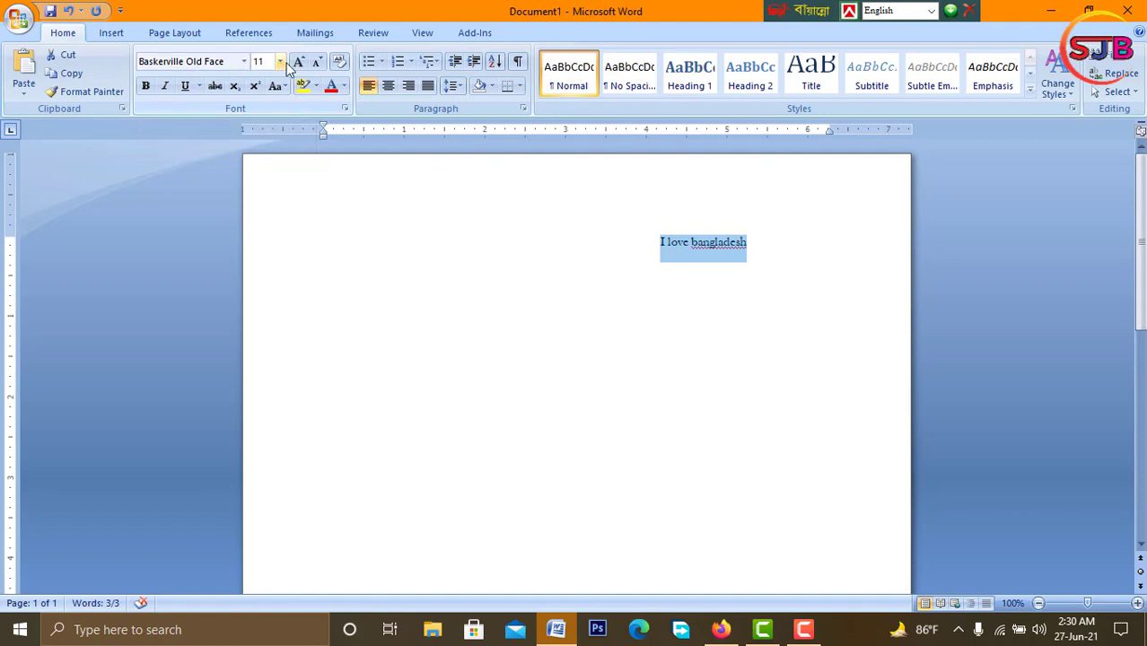
Open and close the Font Size list several times without changing the size
click(280, 63)
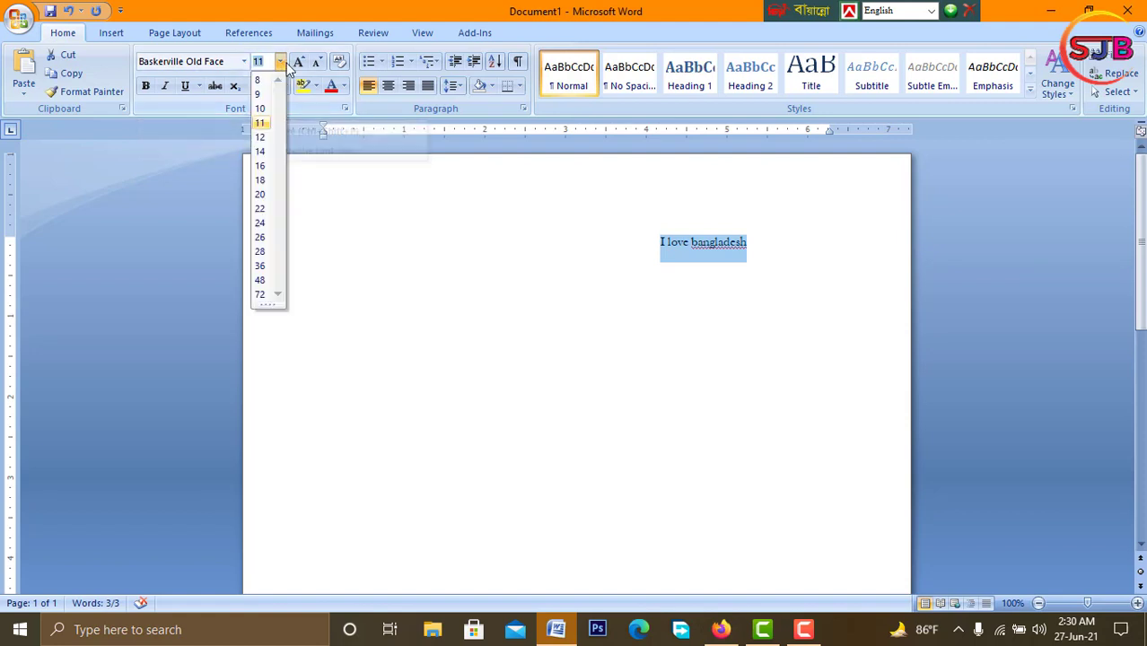
click(324, 165)
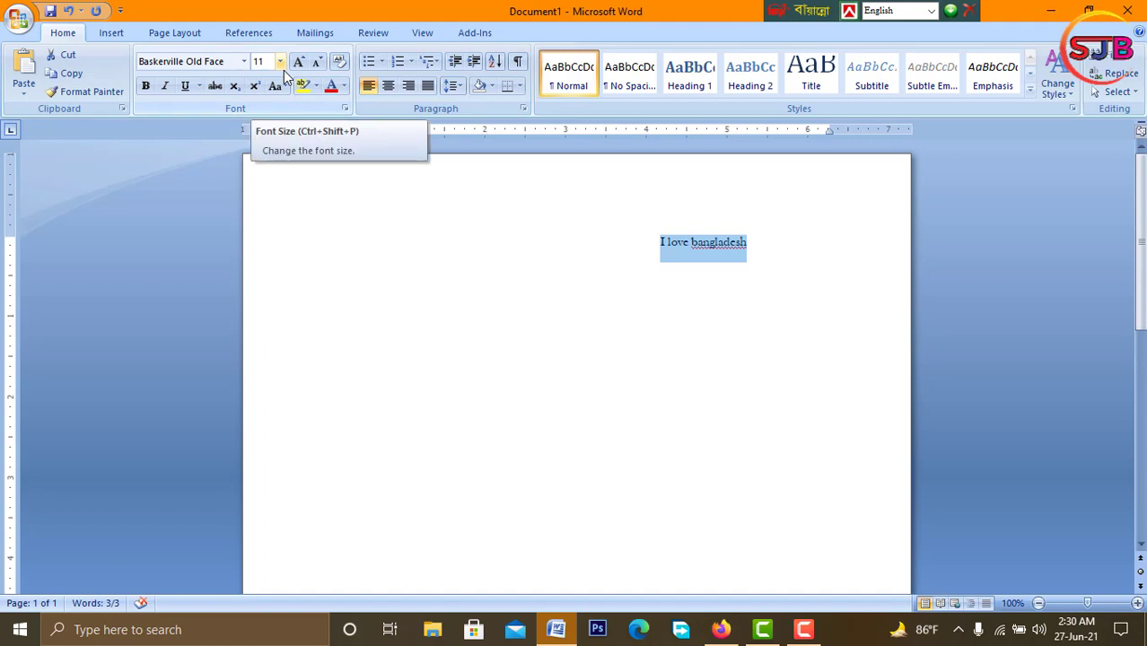
click(279, 61)
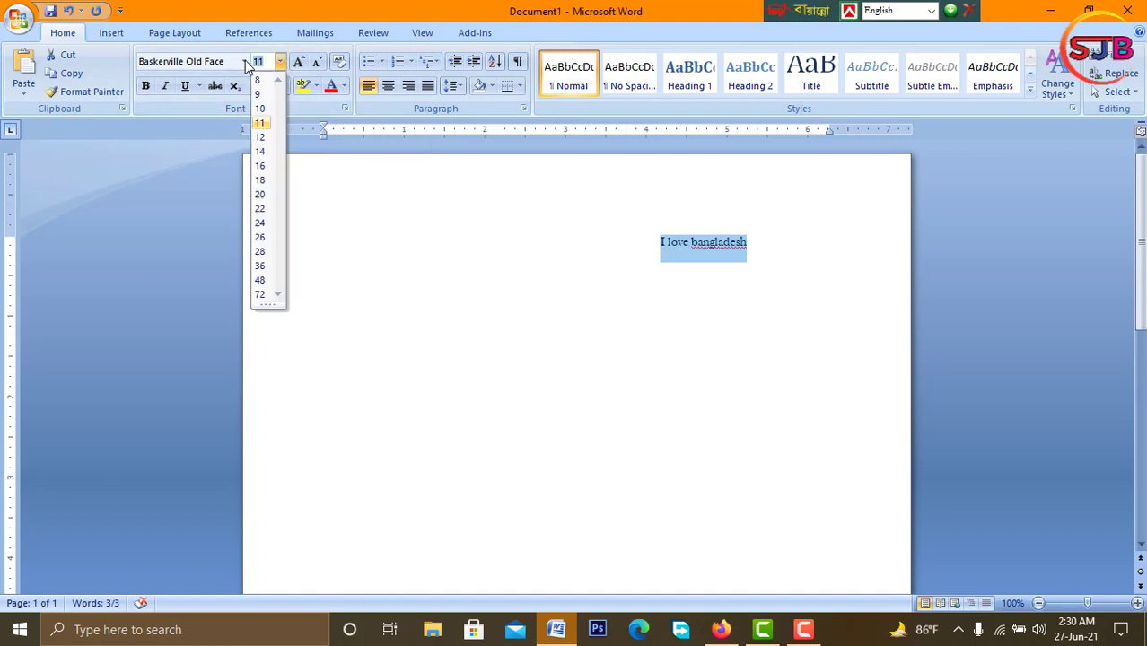
click(243, 61)
click(277, 60)
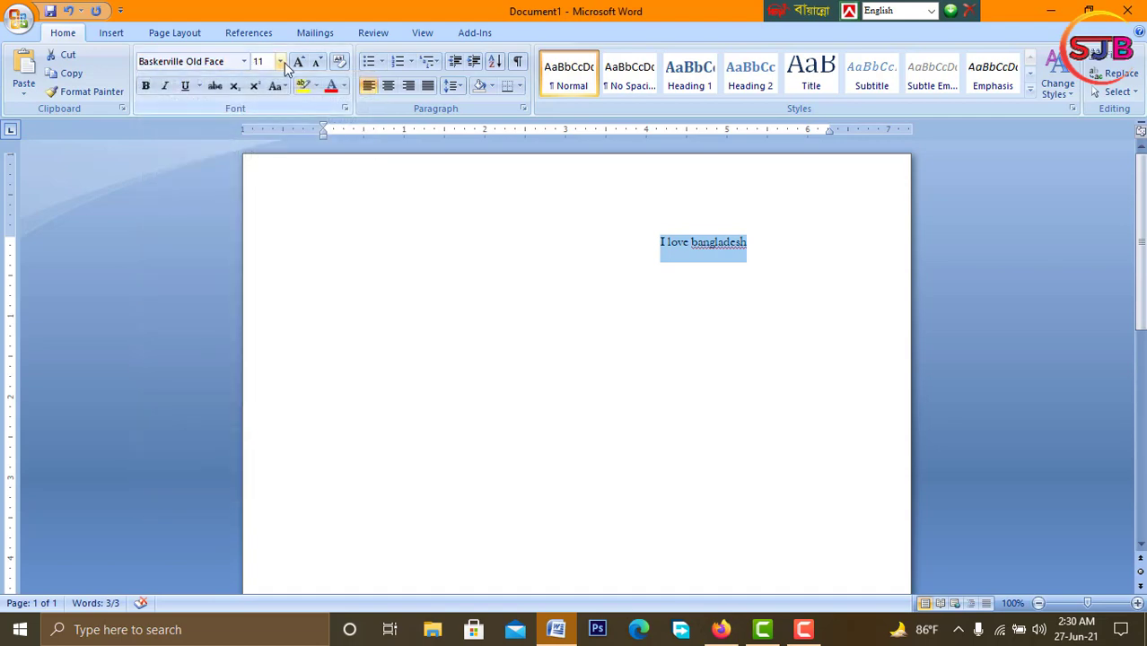
click(279, 61)
click(282, 63)
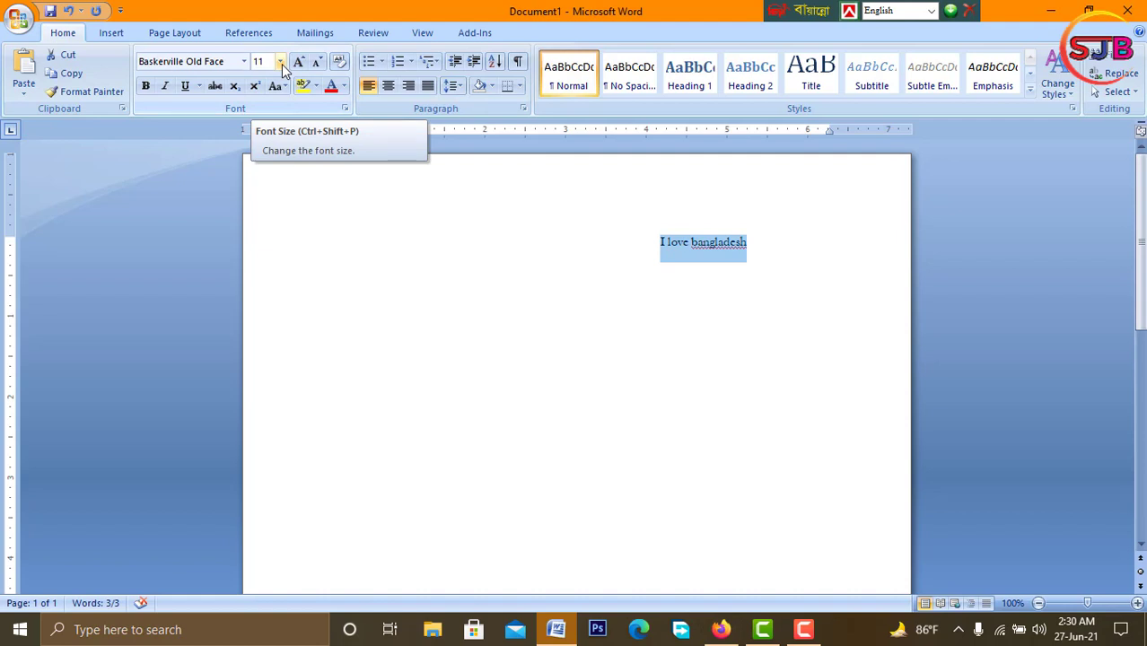
click(281, 62)
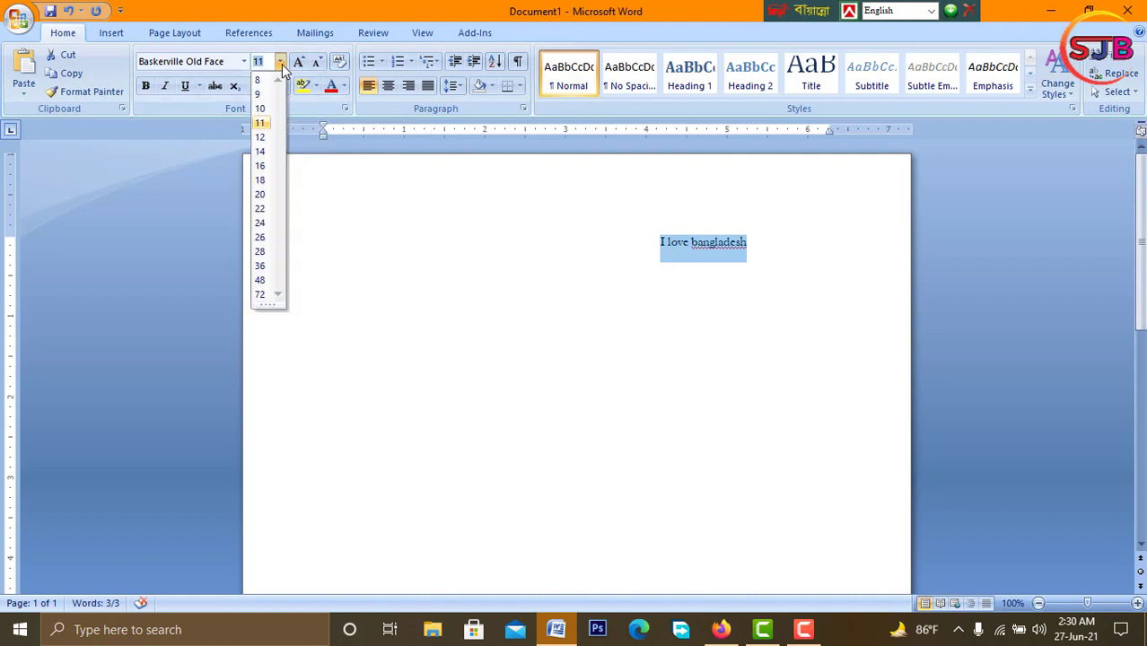
click(640, 247)
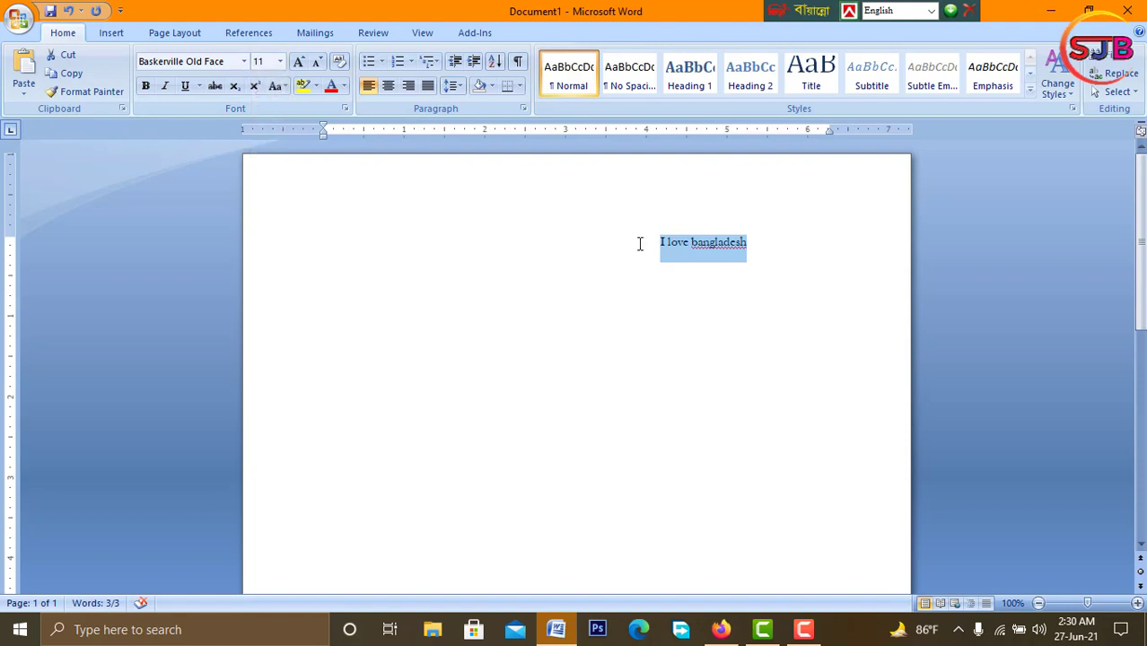
Preview the sentence at increasing font sizes from 14 up to about 28 pt
click(281, 63)
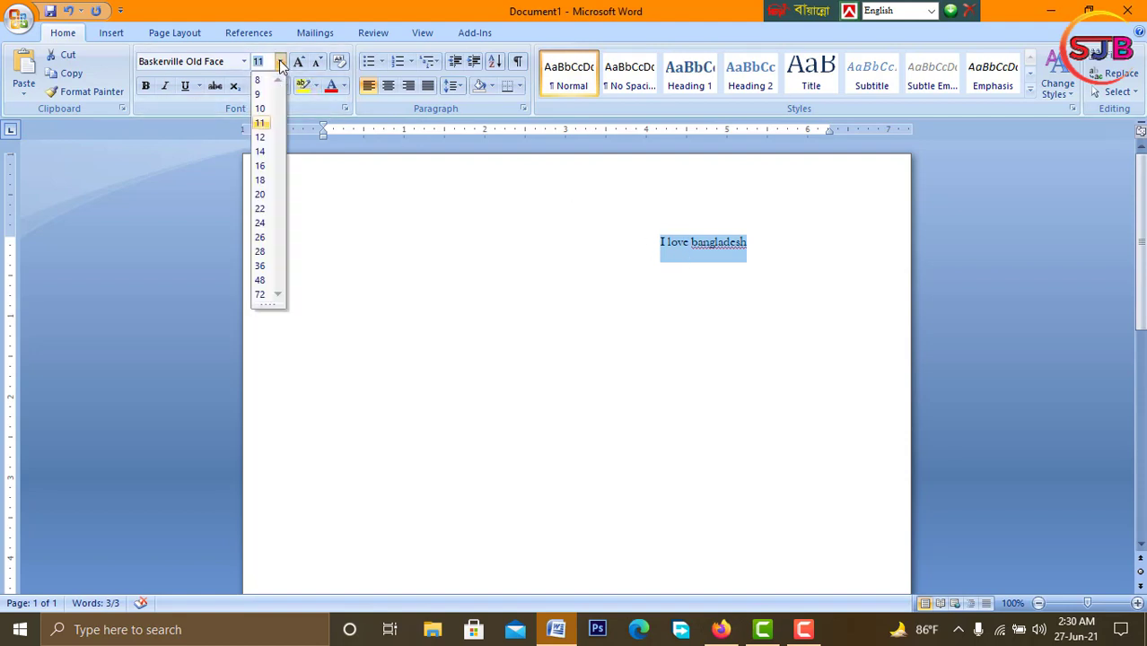
key(Down)
key(Down)
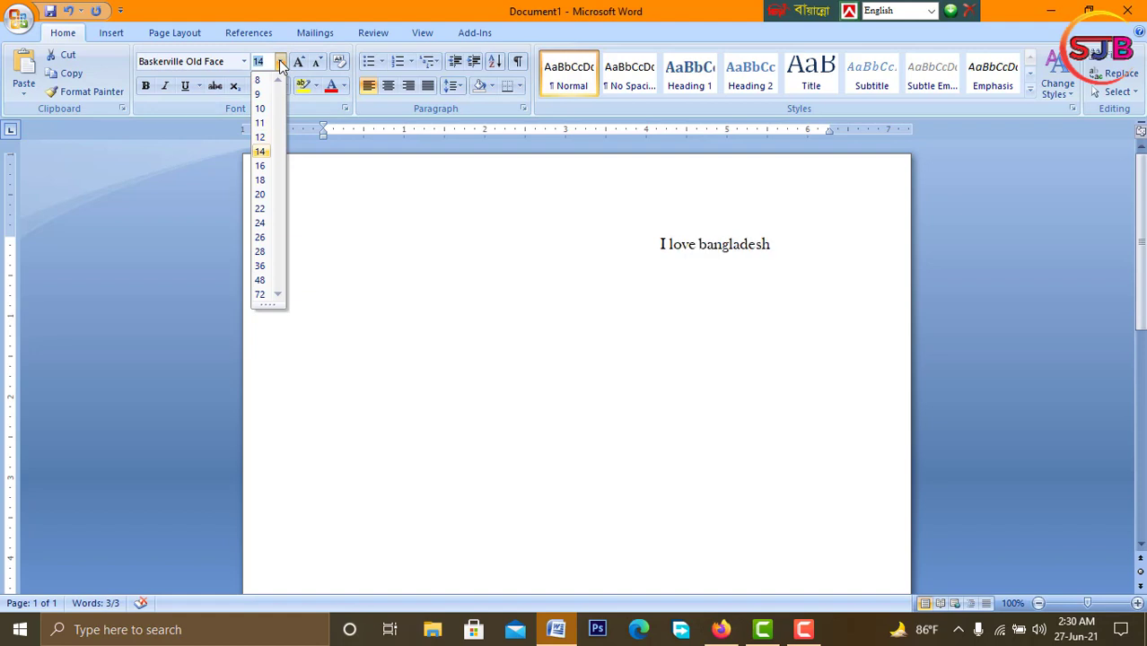
key(Down)
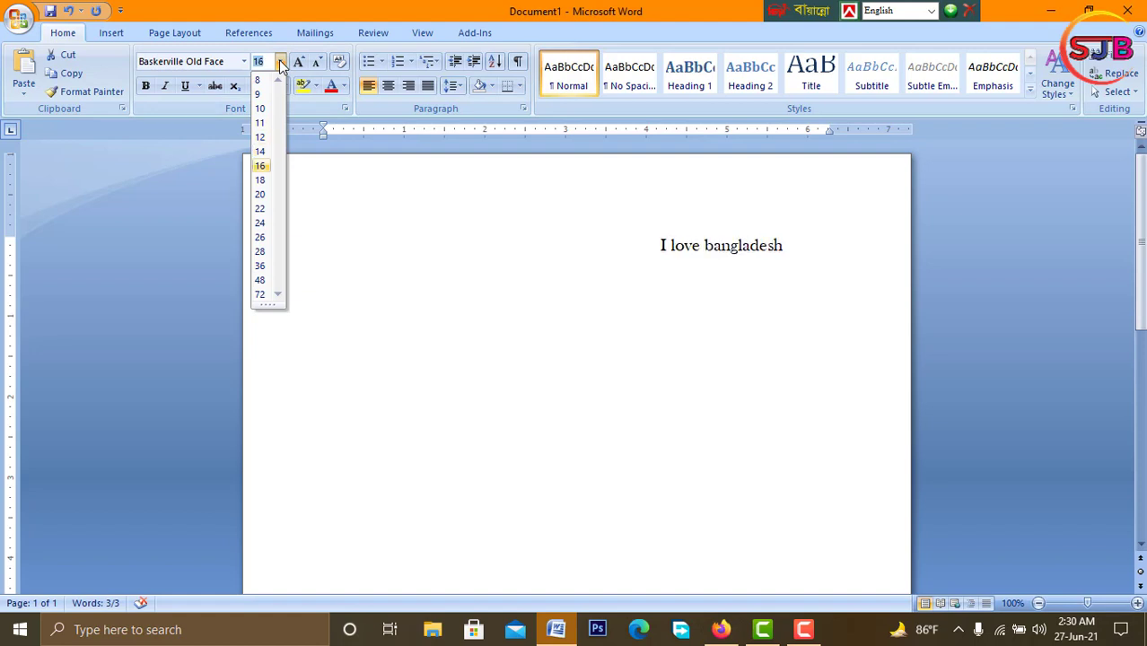
key(Down)
key(Down)
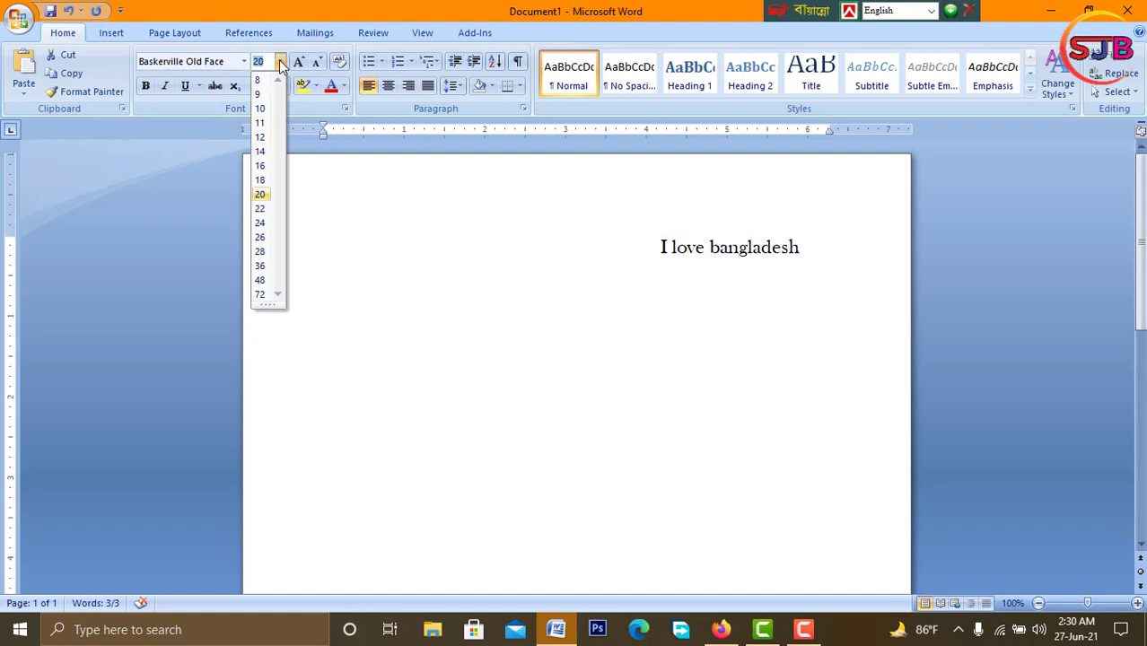
key(Down)
key(Down)
key(Down)
key(Down)
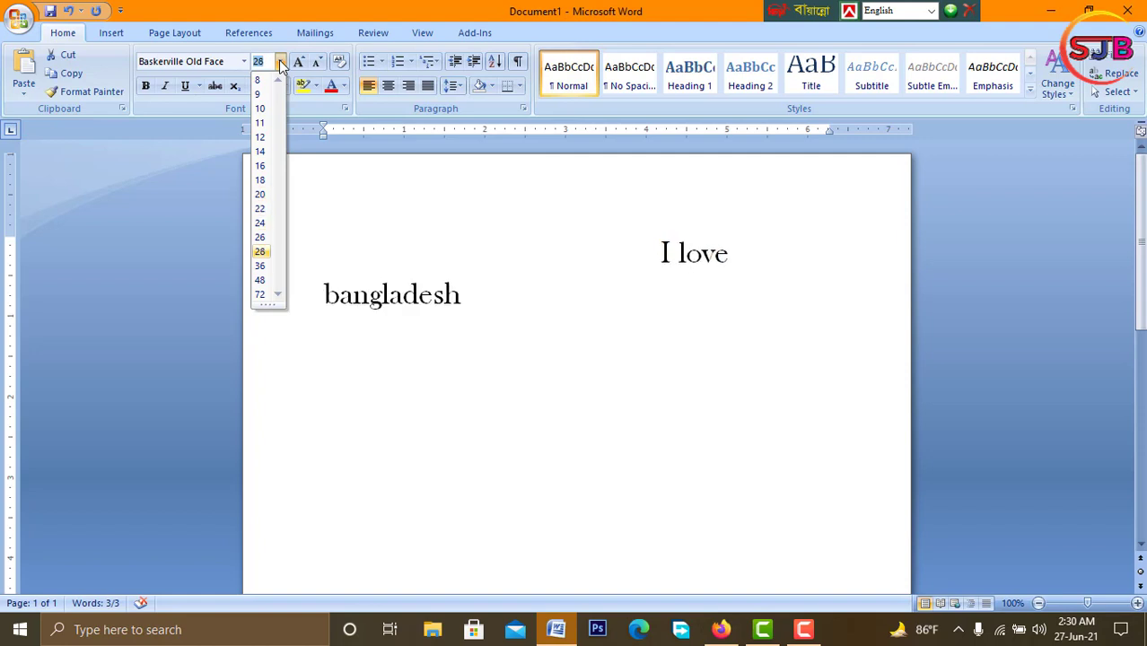
key(Down)
key(Down)
key(Down)
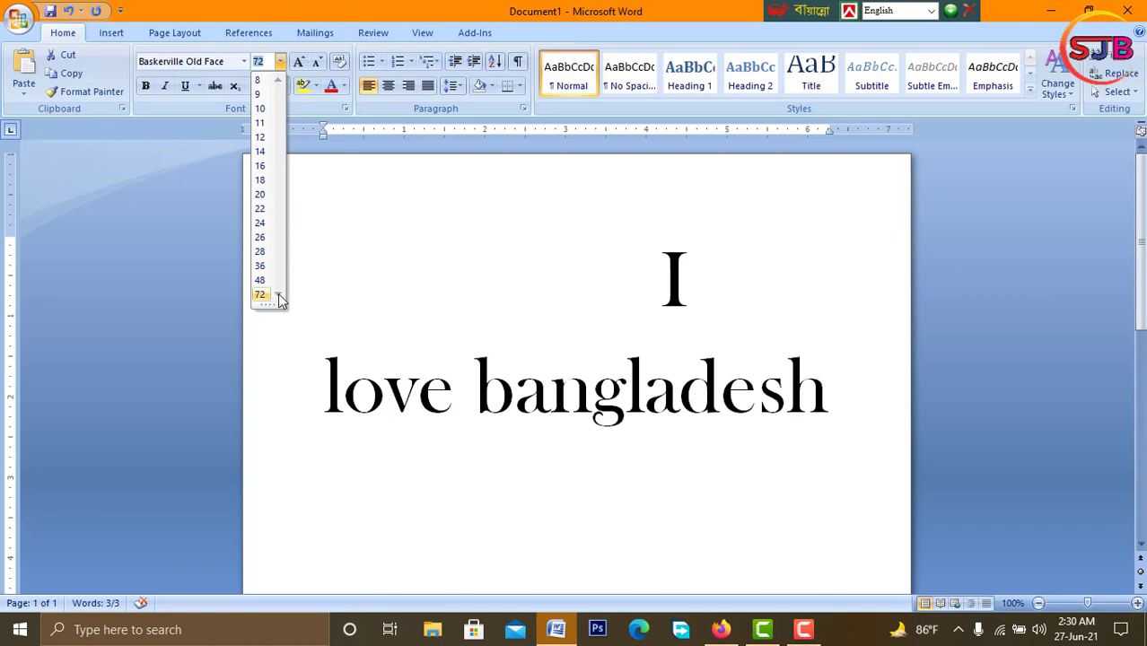
Deselect the text, then select the whole 'I love bangladesh' sentence
click(359, 276)
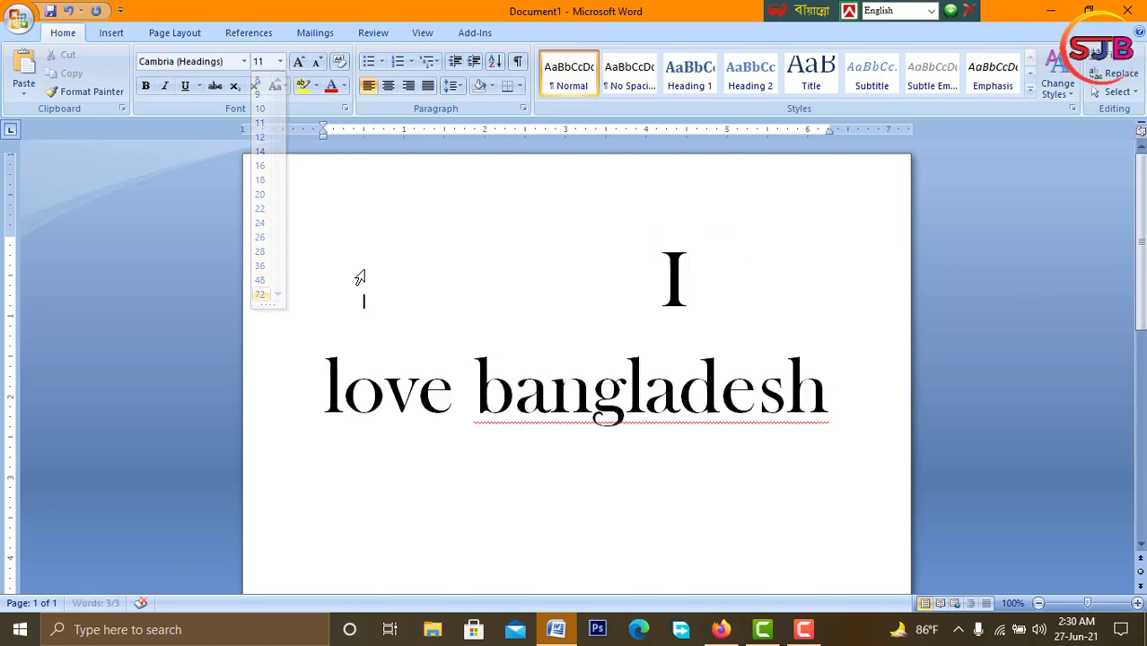
double_click(612, 275)
click(722, 310)
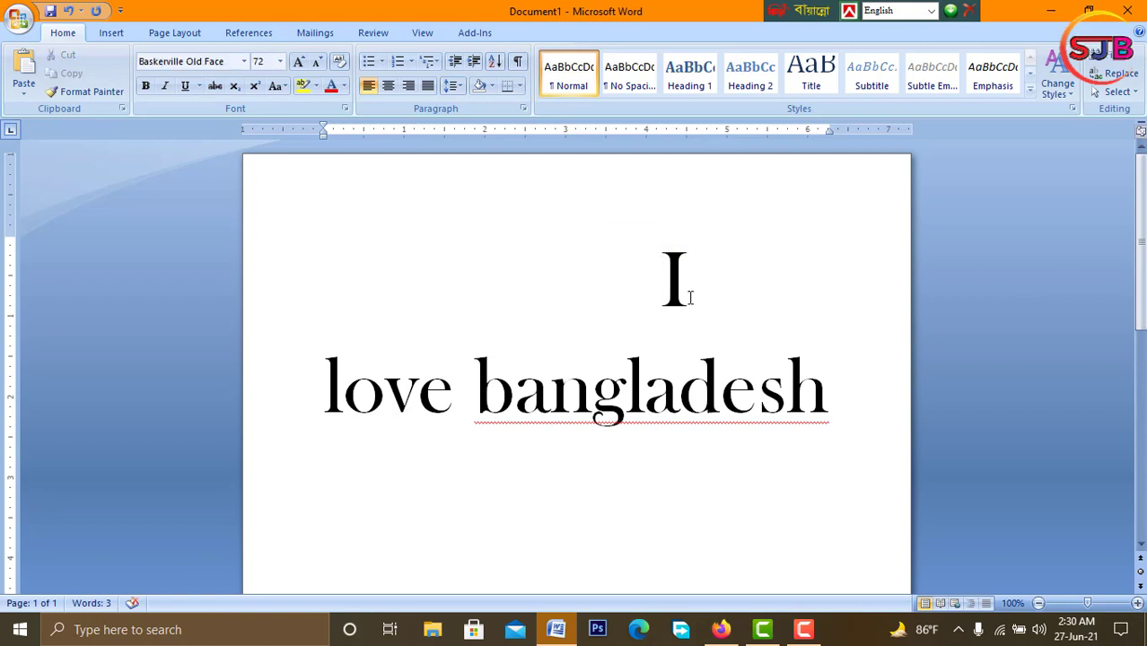
drag(661, 291, 792, 355)
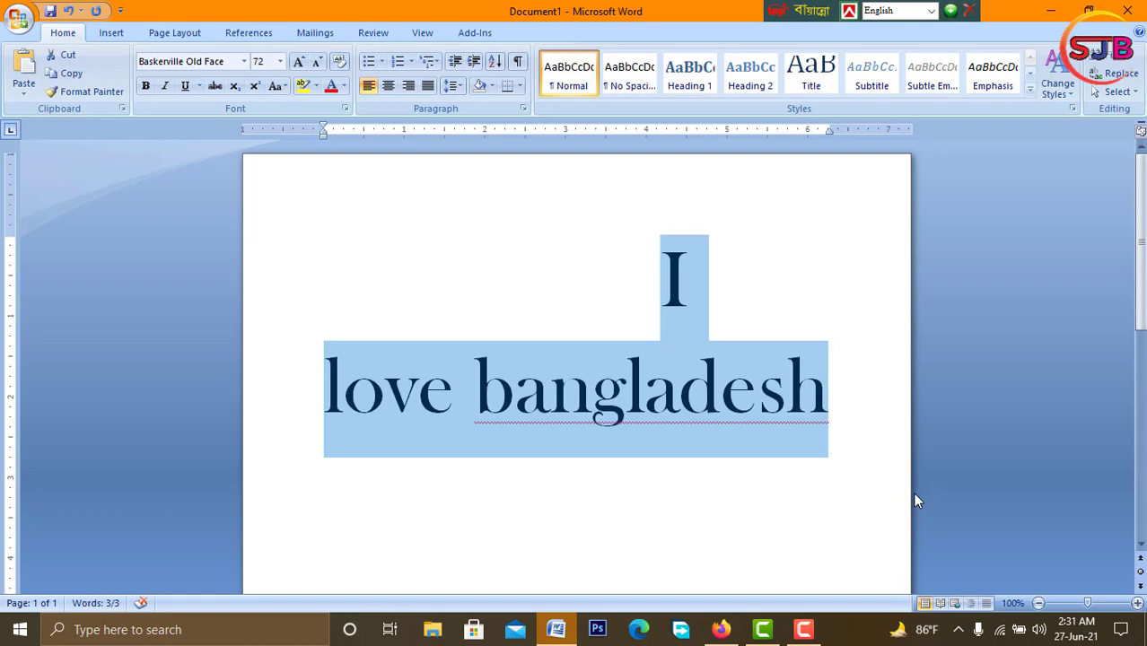
Grow the selection with Ctrl+] to about 87 pt and replace it with a ] character
key(ctrl+bracketright)
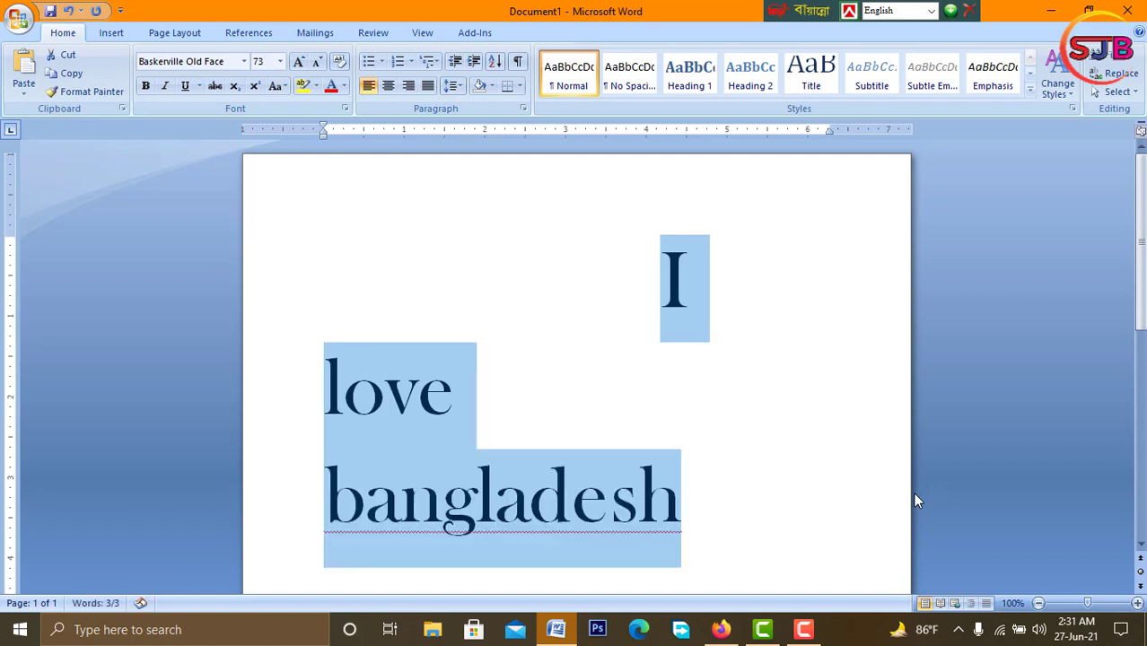
key(ctrl+bracketright)
key(ctrl+bracketright)
key(ctrl+bracketright)
key(ctrl+bracketright)
key(ctrl+bracketright)
key(ctrl+bracketright)
key(ctrl+bracketright)
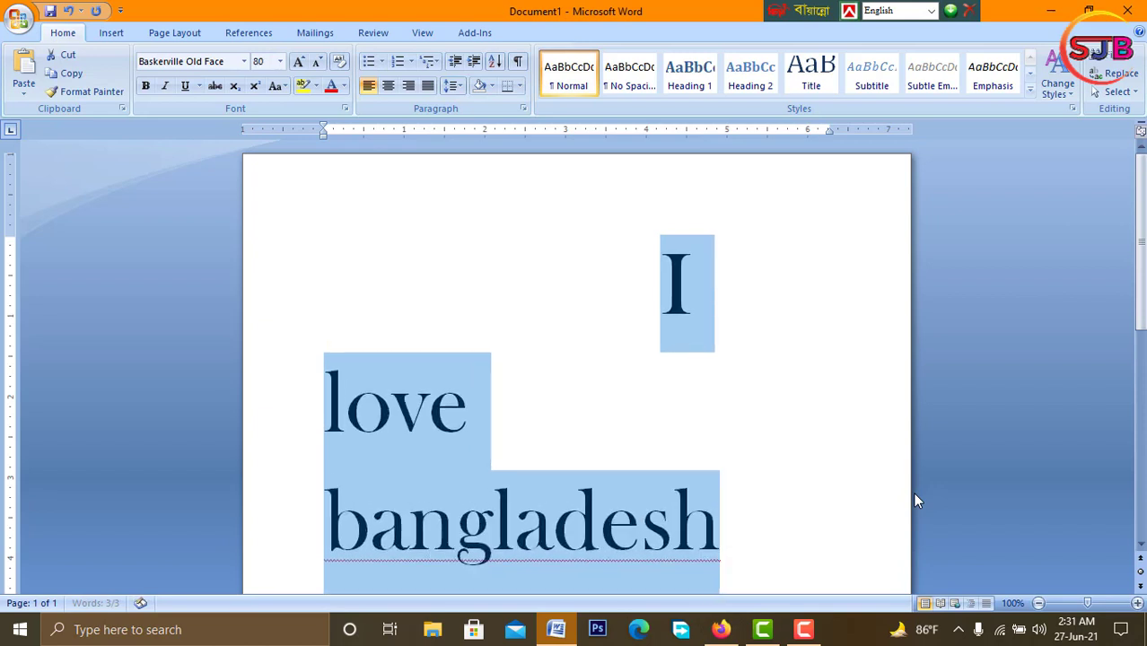
key(ctrl+bracketright)
key(ctrl+bracketright)
key(ctrl+bracketright)
key(ctrl+bracketright)
key(ctrl+bracketright)
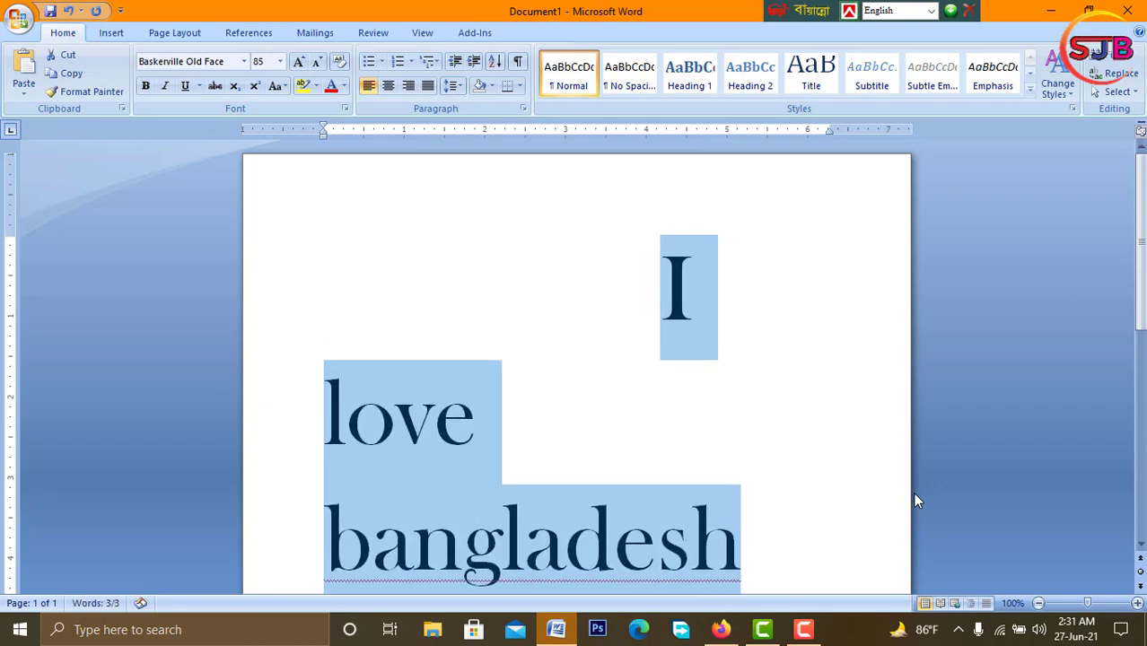
text(])
key(ctrl+bracketright)
key(ctrl+bracketright)
key(ctrl+bracketright)
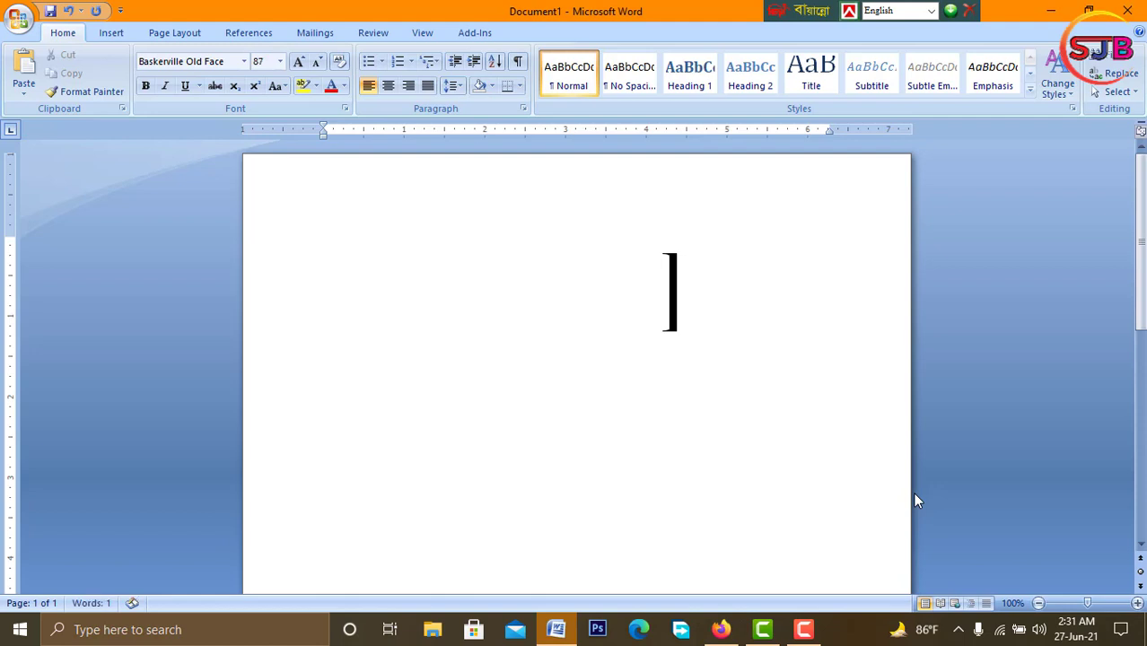
Select the ] character, shrink it with Ctrl+[, and delete it to empty the page
key(ctrl+shift+period)
key(ctrl+a)
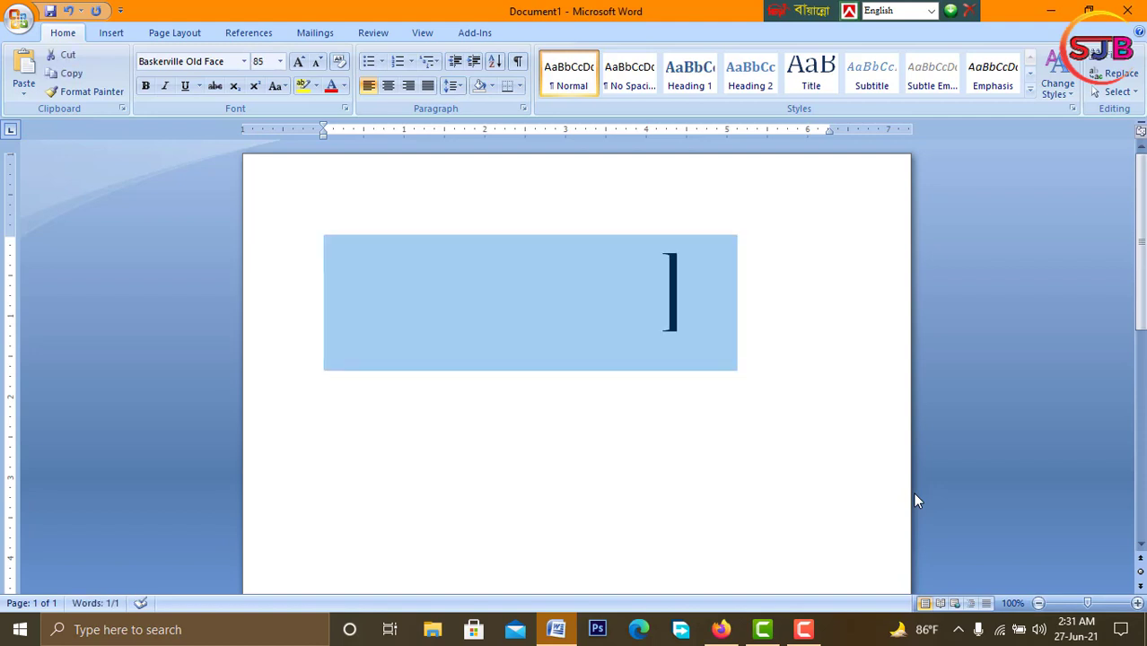
key(ctrl+bracketleft)
key(ctrl+bracketleft)
key(ctrl+bracketleft)
key(ctrl+bracketleft)
key(ctrl+bracketleft)
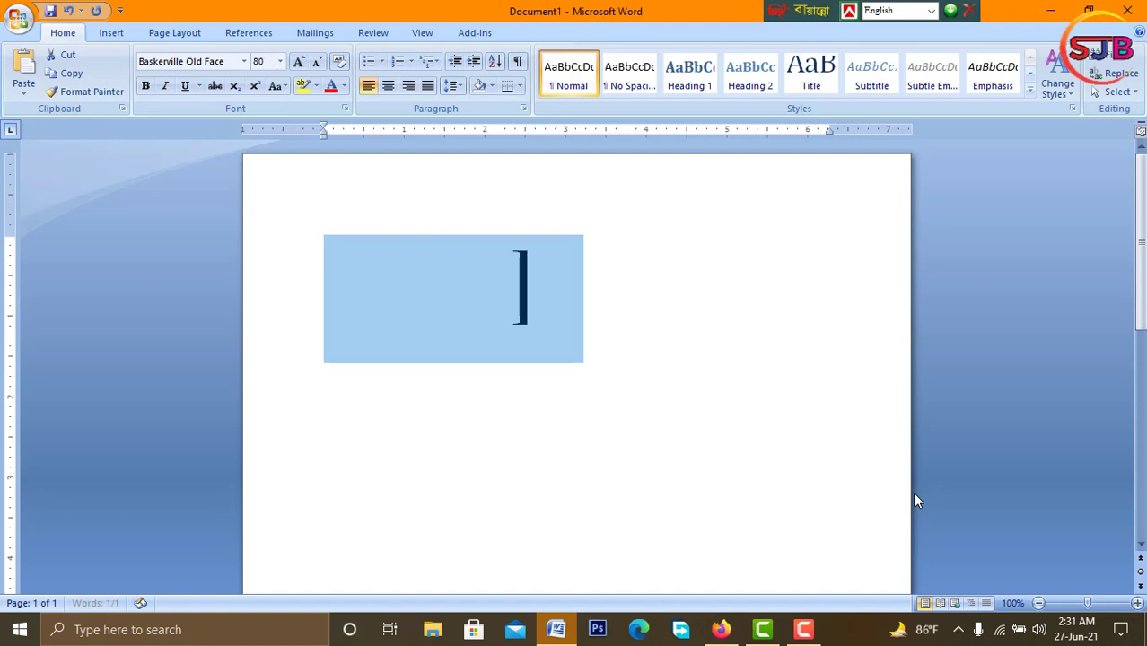
key(ctrl+bracketleft)
key(ctrl+bracketleft)
key(ctrl+bracketleft)
key(ctrl+bracketleft)
key(ctrl+bracketleft)
key(ctrl+bracketleft)
key(ctrl+bracketleft)
key(ctrl+bracketleft)
key(ctrl+bracketleft)
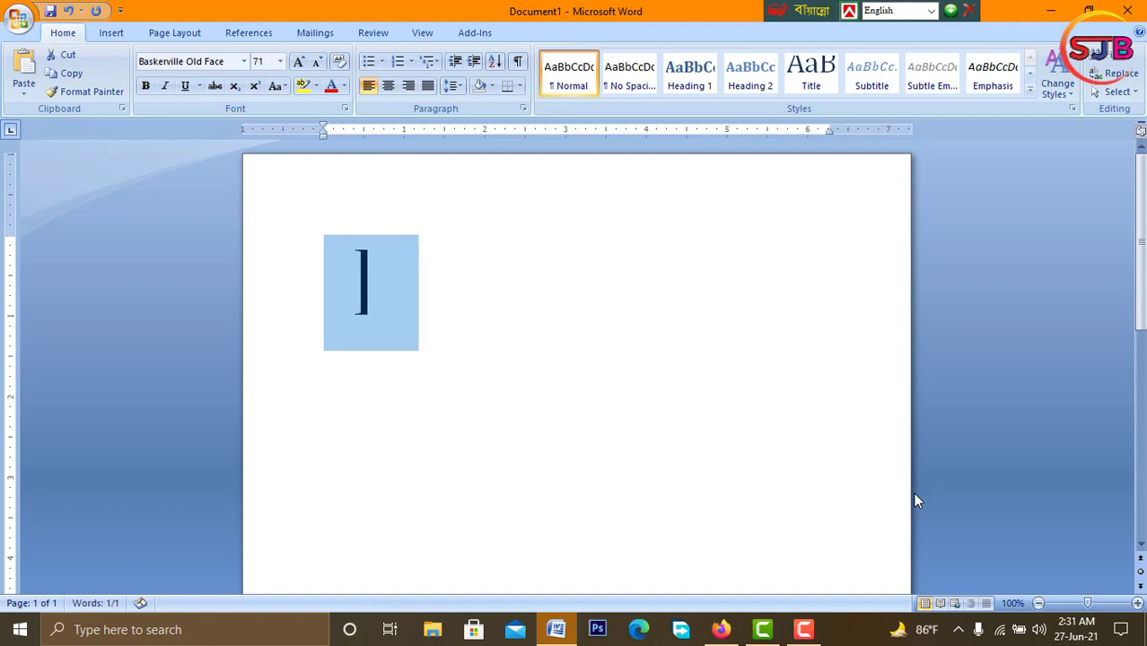
key(ctrl+bracketleft)
key(ctrl+bracketleft)
key(ctrl+bracketleft)
key(ctrl+bracketleft)
key(ctrl+bracketleft)
key(ctrl+bracketleft)
key(ctrl+bracketleft)
key(ctrl+bracketleft)
key(ctrl+bracketleft)
key(ctrl+bracketleft)
key(ctrl+bracketleft)
key(ctrl+bracketleft)
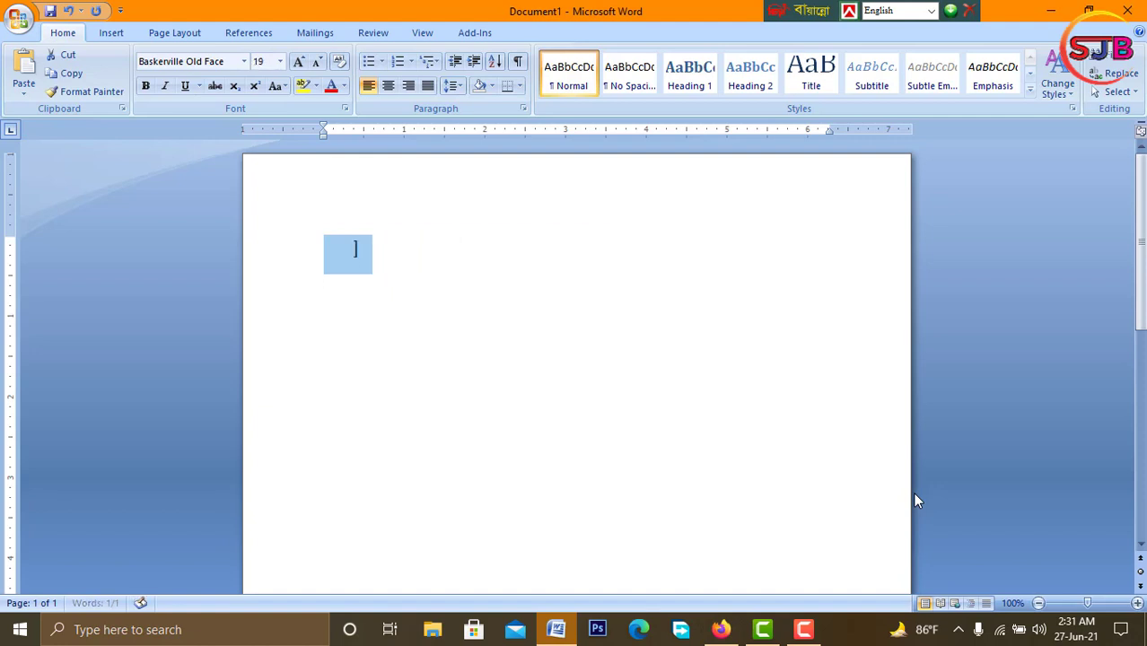
key(Delete)
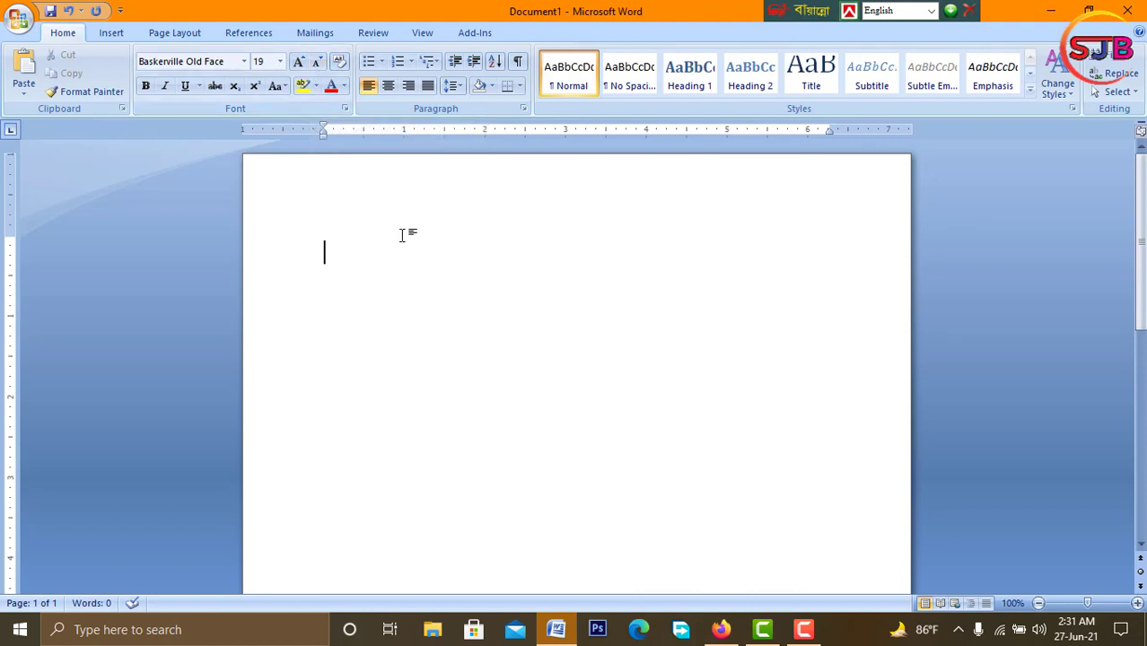
Retype 'I love bangladesh' and adjust its size with Grow Font to 19 pt Baskerville Old Face
text(I l)
text(ove ba)
text(nglade)
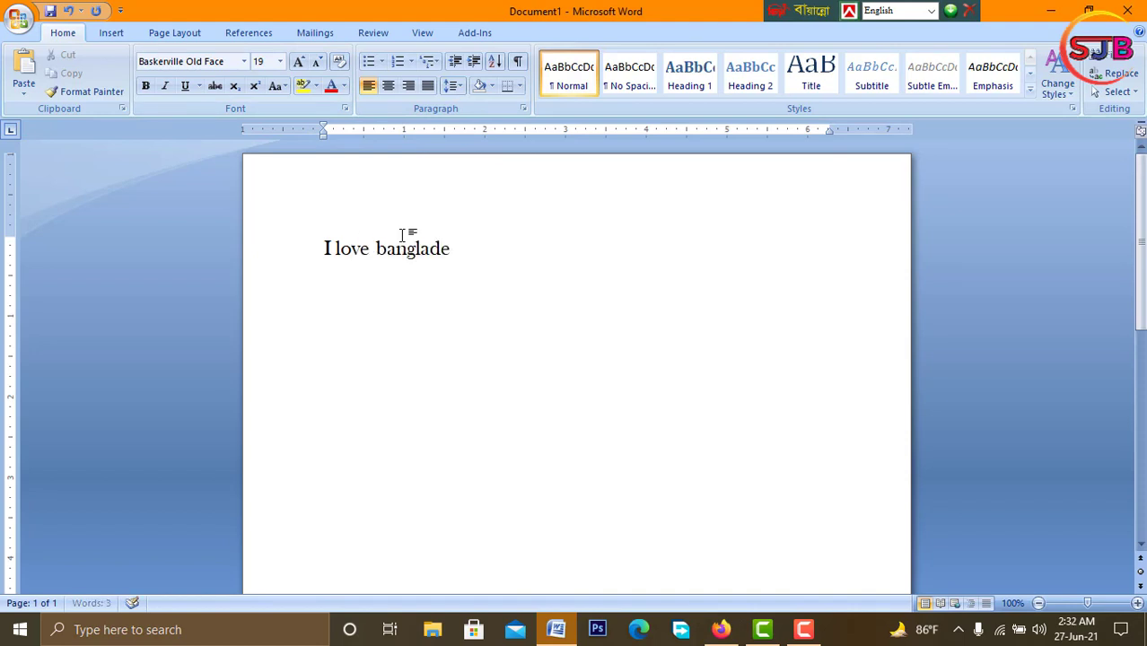
text(sh)
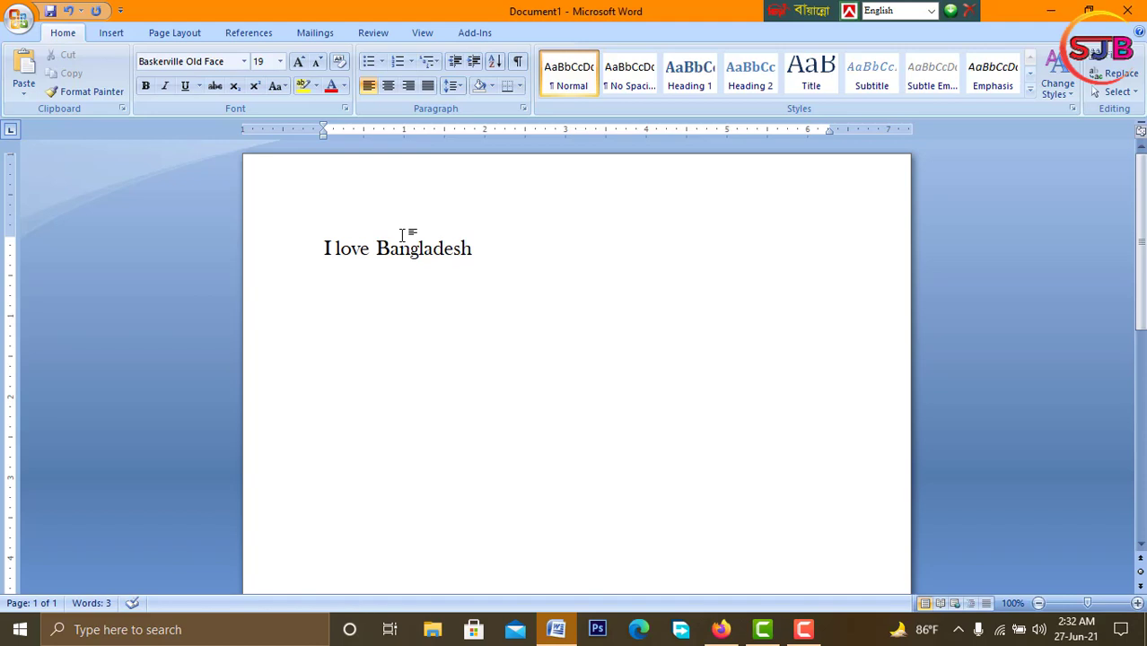
click(299, 62)
click(299, 63)
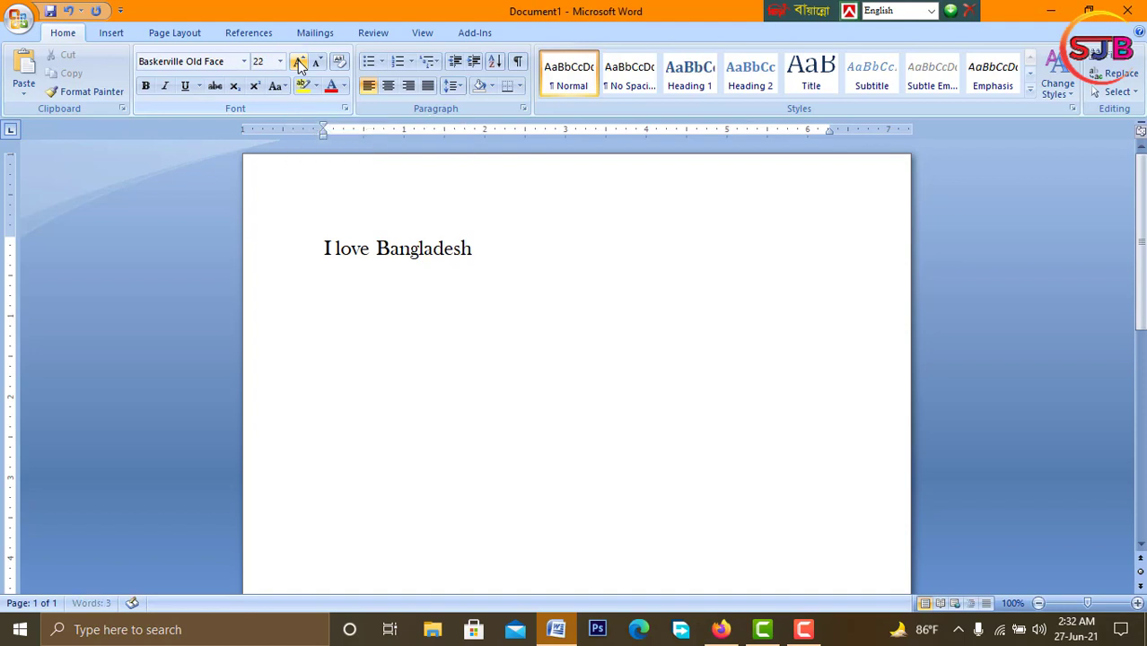
click(482, 249)
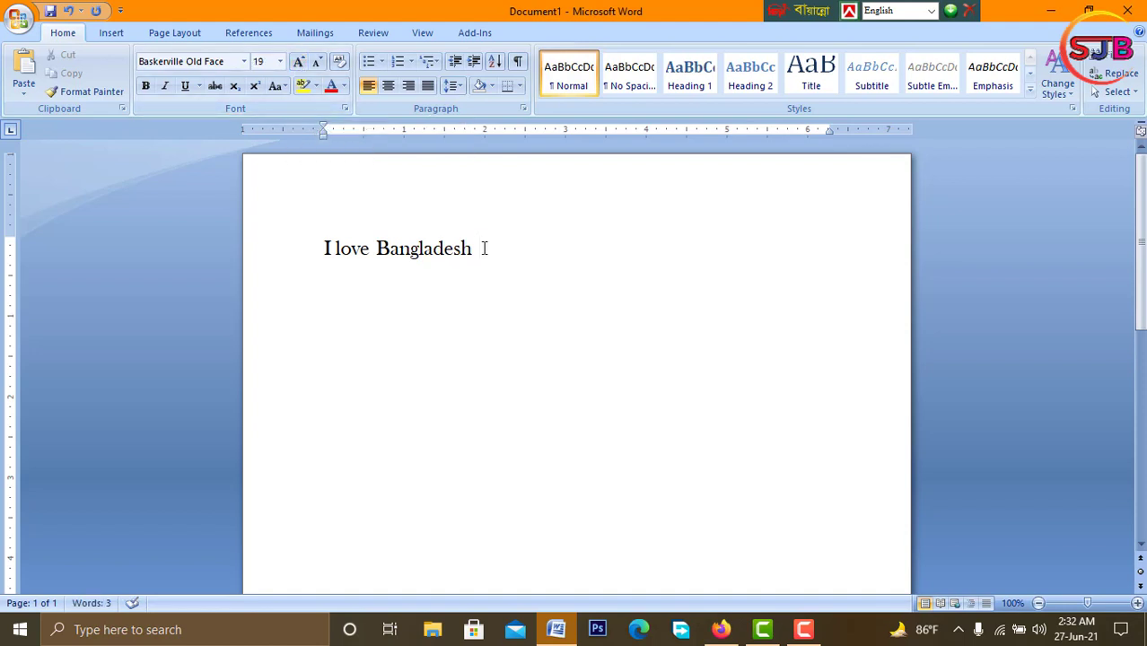
Select the 'I love Bangladesh' line and enlarge it with Grow Font up to 130 pt
triple_click(482, 249)
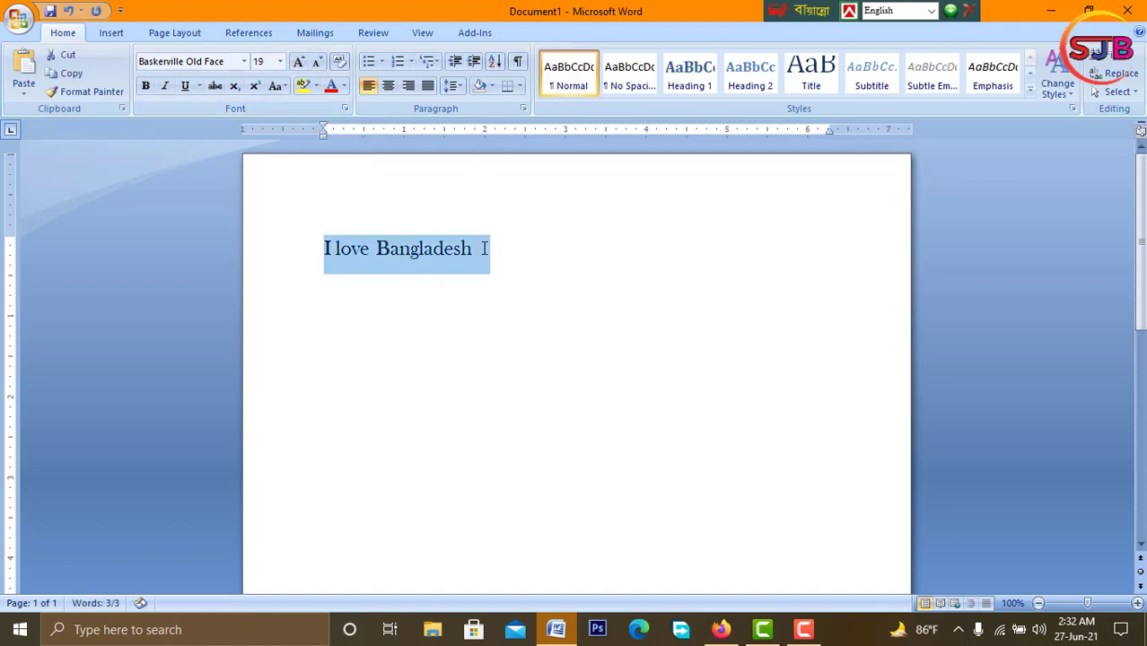
click(300, 63)
click(301, 62)
click(301, 63)
click(300, 63)
click(301, 63)
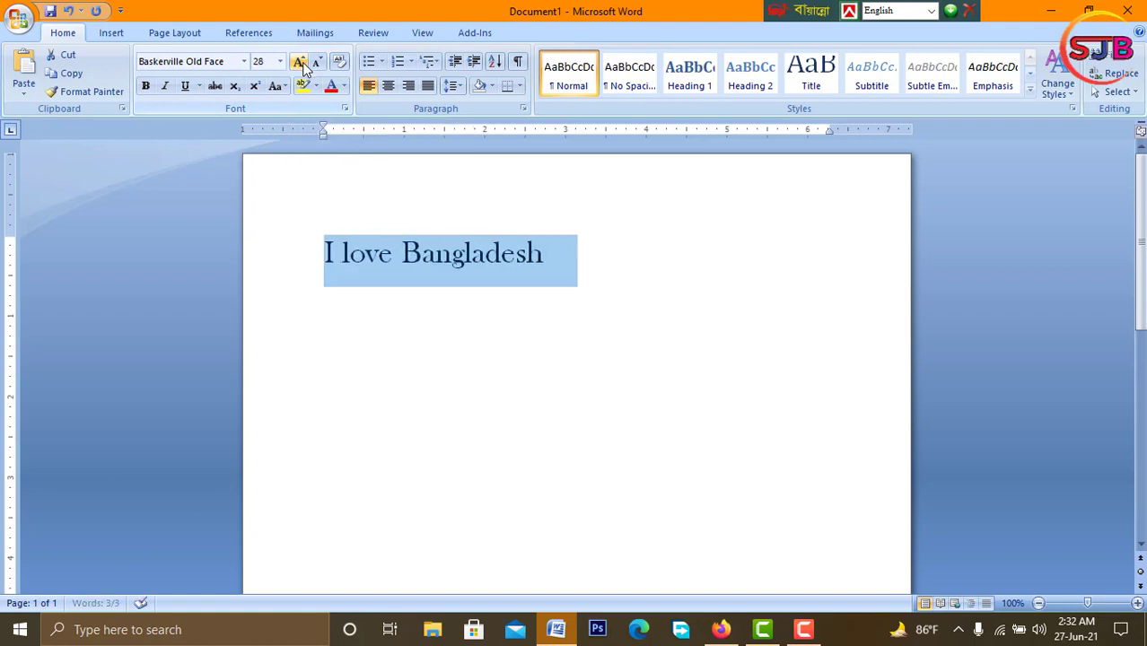
click(298, 63)
click(299, 63)
click(299, 63)
click(298, 62)
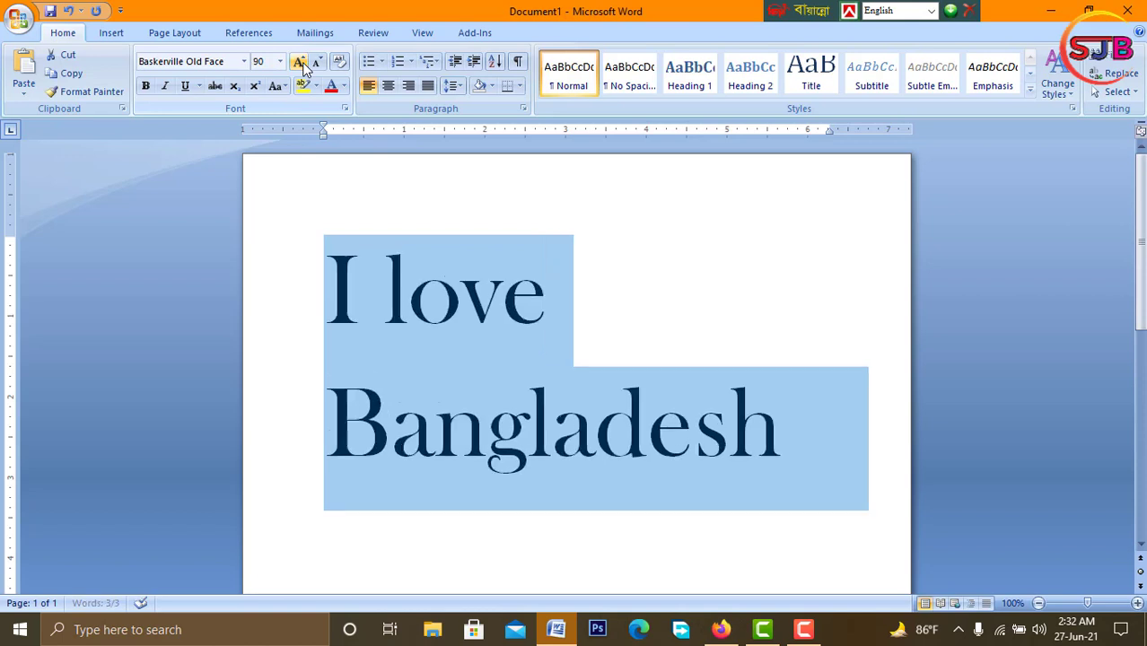
click(299, 63)
click(299, 63)
click(299, 63)
click(299, 63)
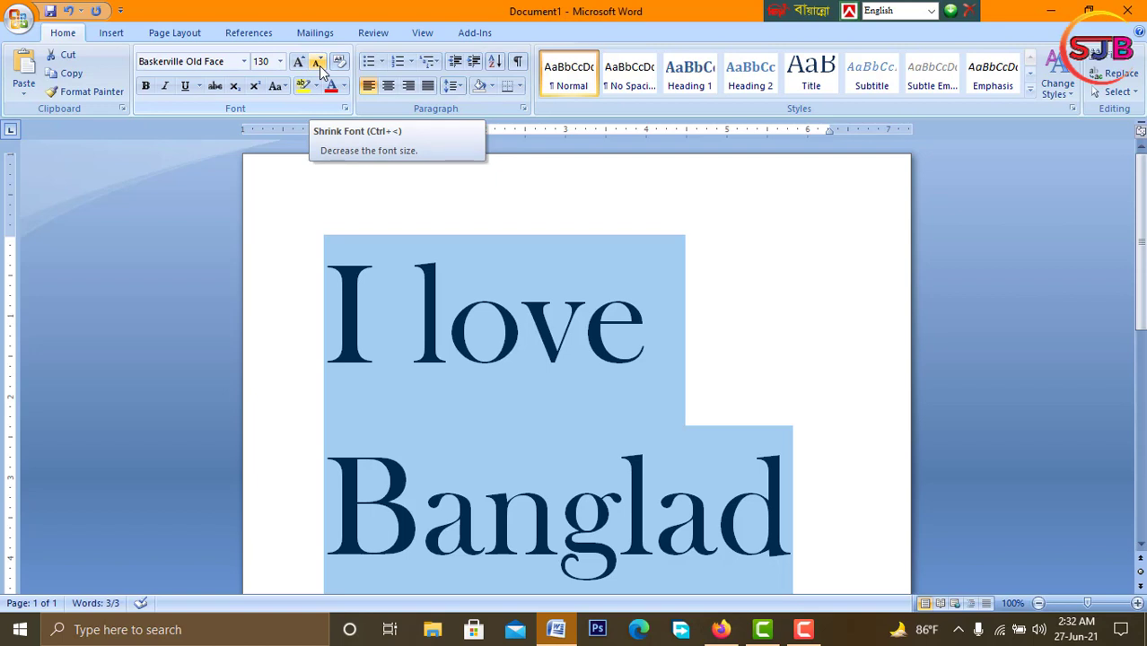
Reduce the sentence with Shrink Font back down to 36 pt so it fits one line
click(320, 70)
click(320, 70)
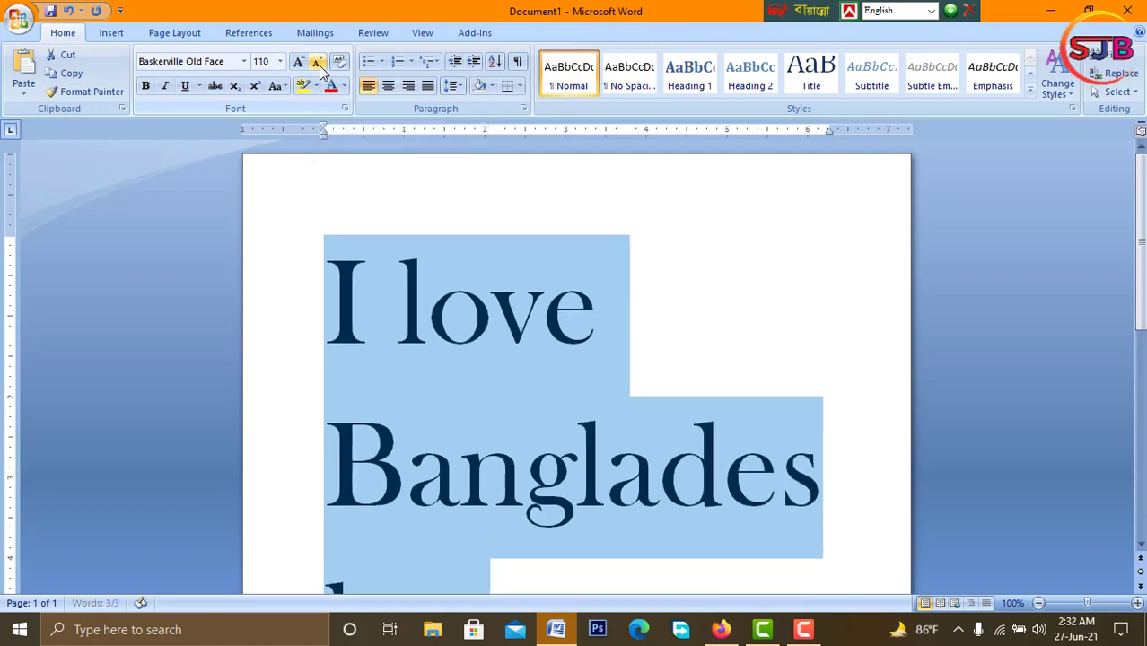
click(319, 70)
click(320, 70)
click(320, 70)
click(319, 70)
click(319, 70)
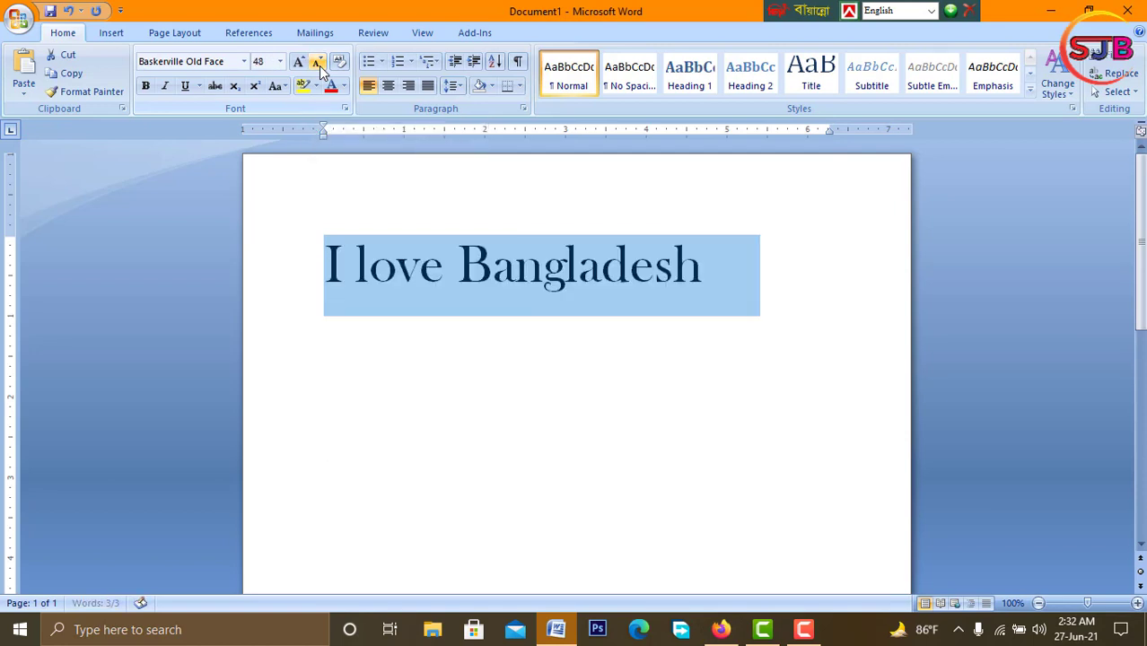
click(320, 70)
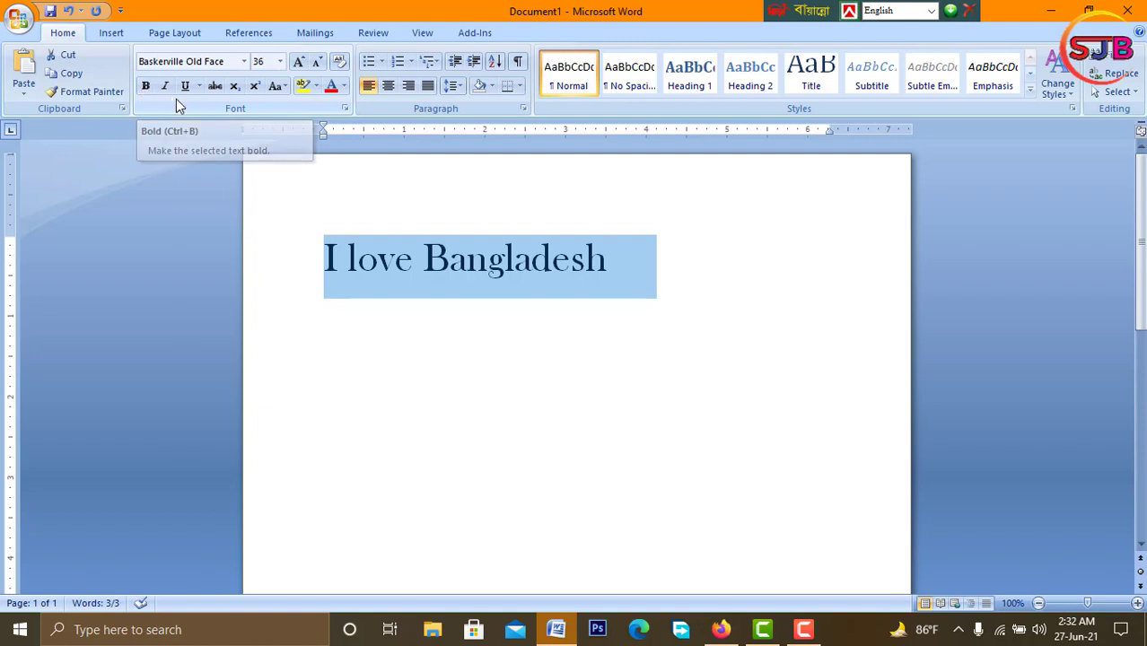
click(146, 89)
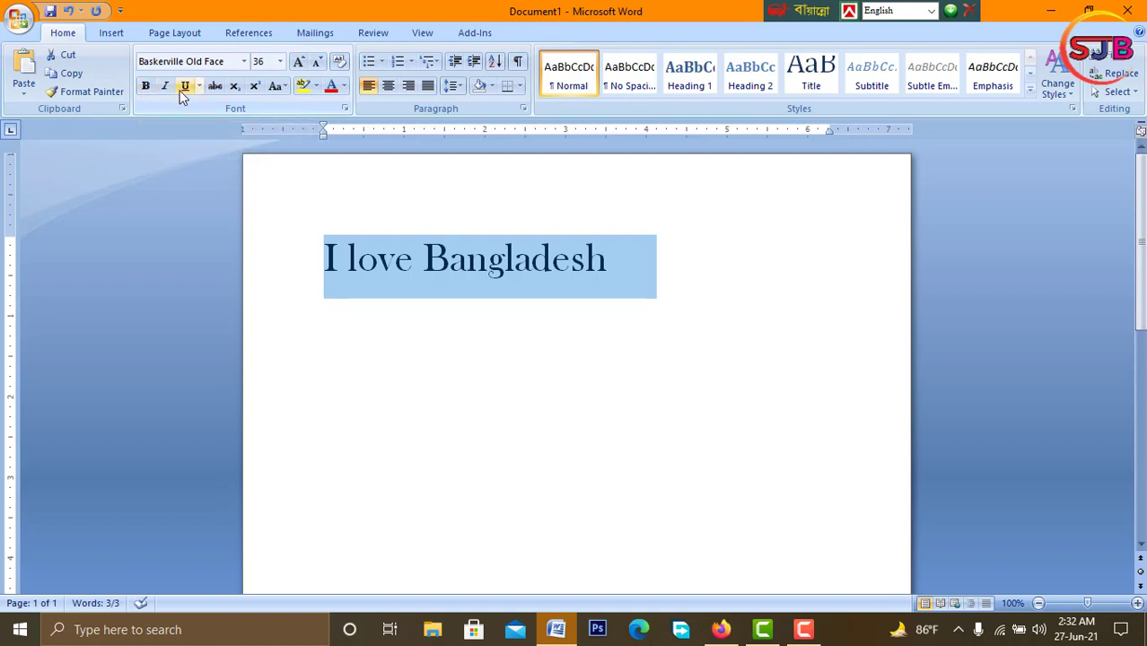
click(342, 205)
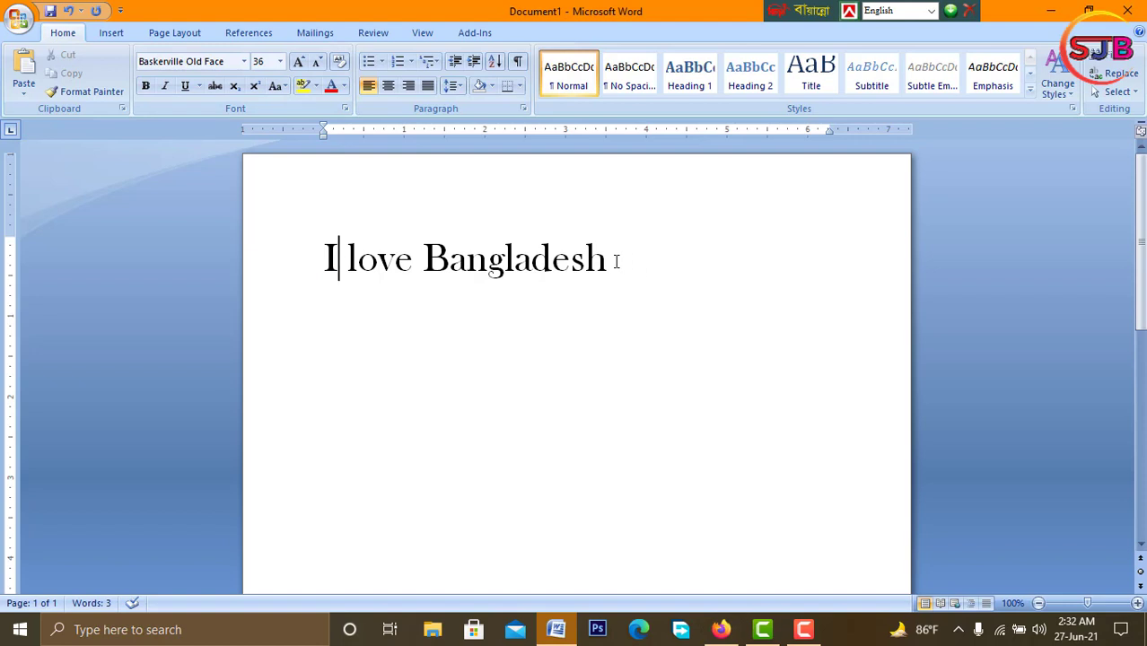
click(607, 260)
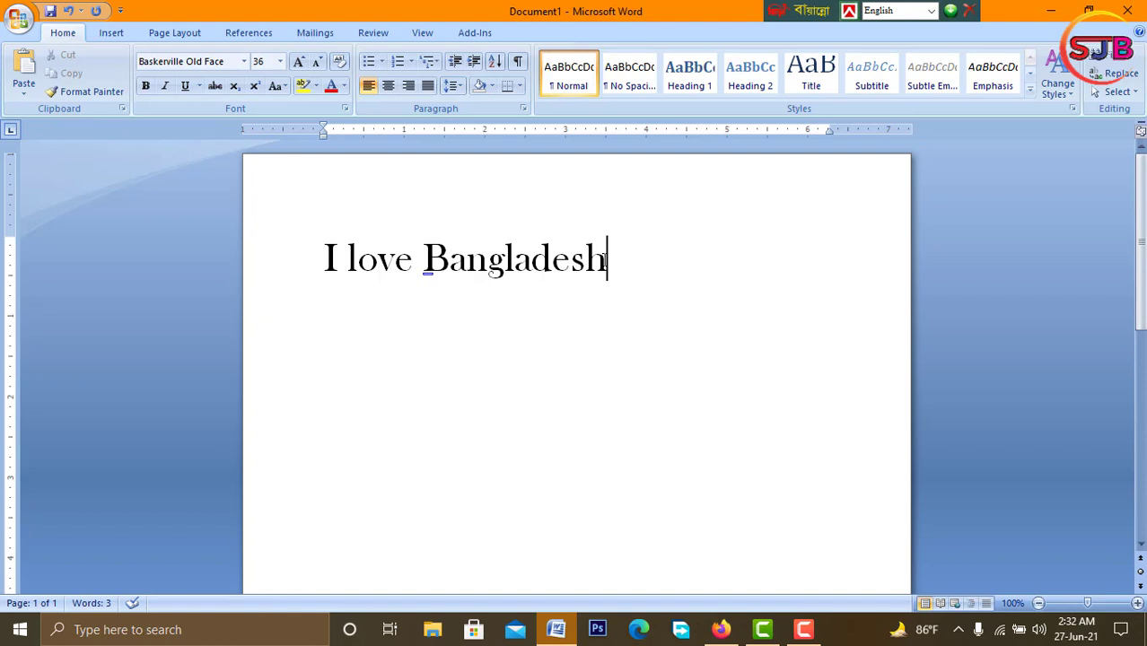
triple_click(607, 260)
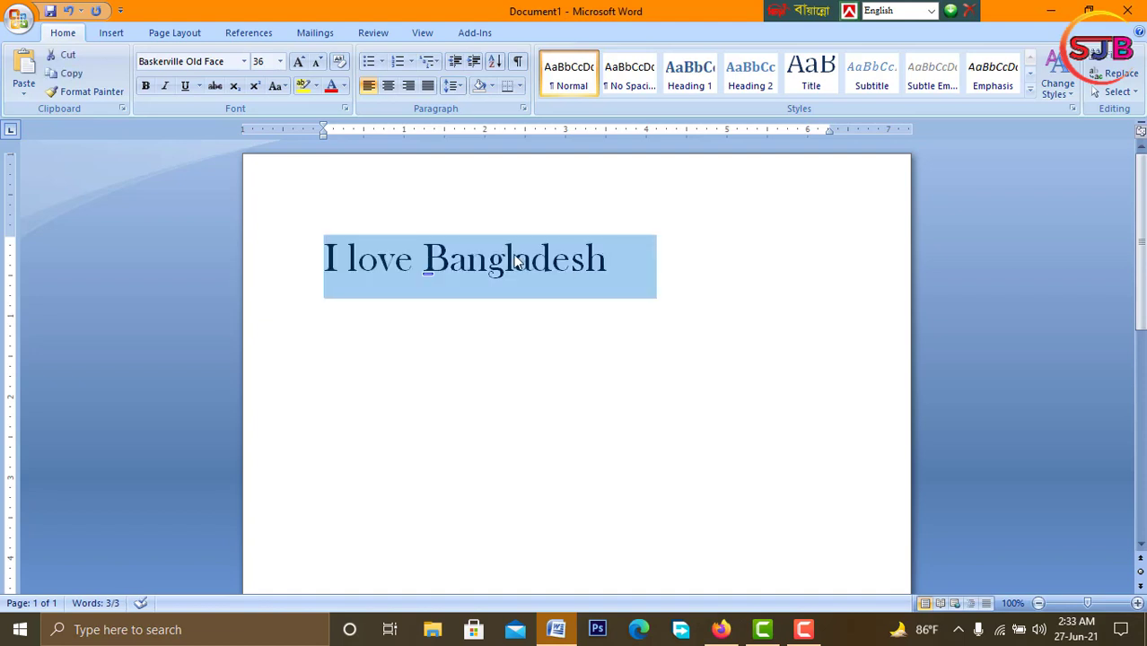
click(152, 94)
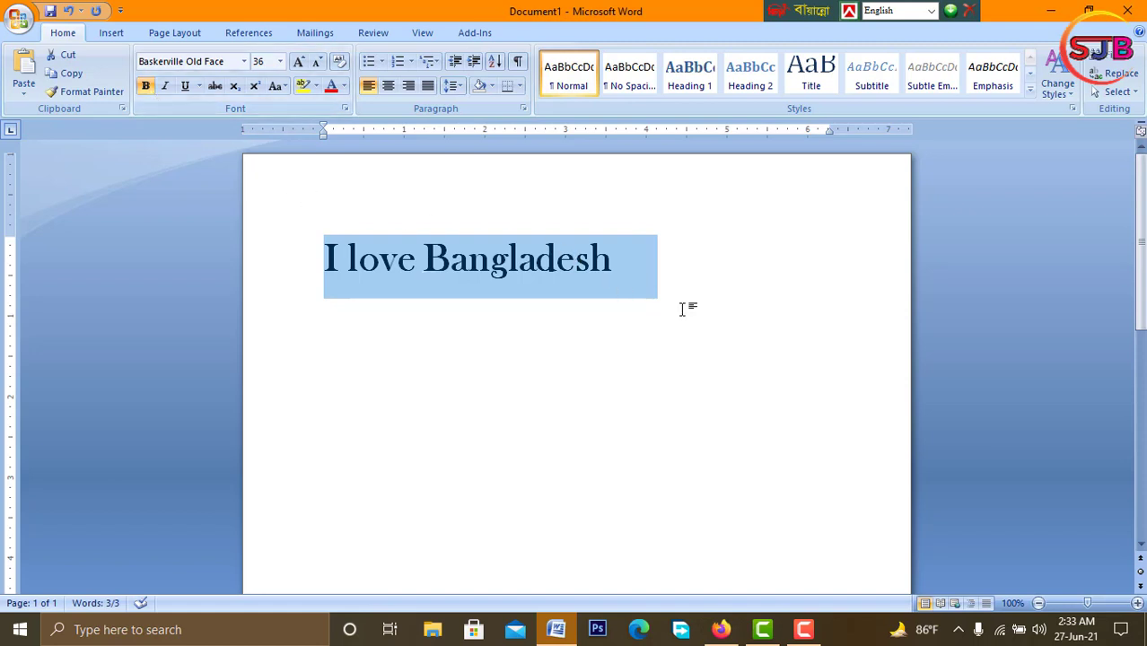
click(619, 260)
triple_click(616, 259)
key(ctrl+b)
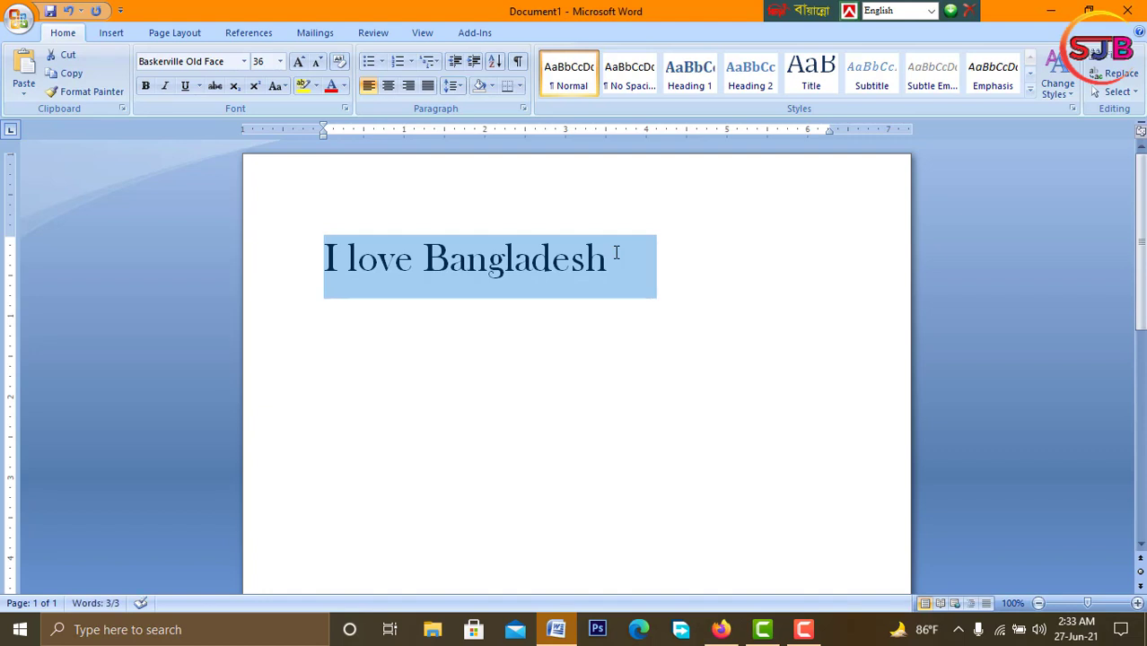
key(ctrl+b)
key(ctrl+b)
key(ctrl+b)
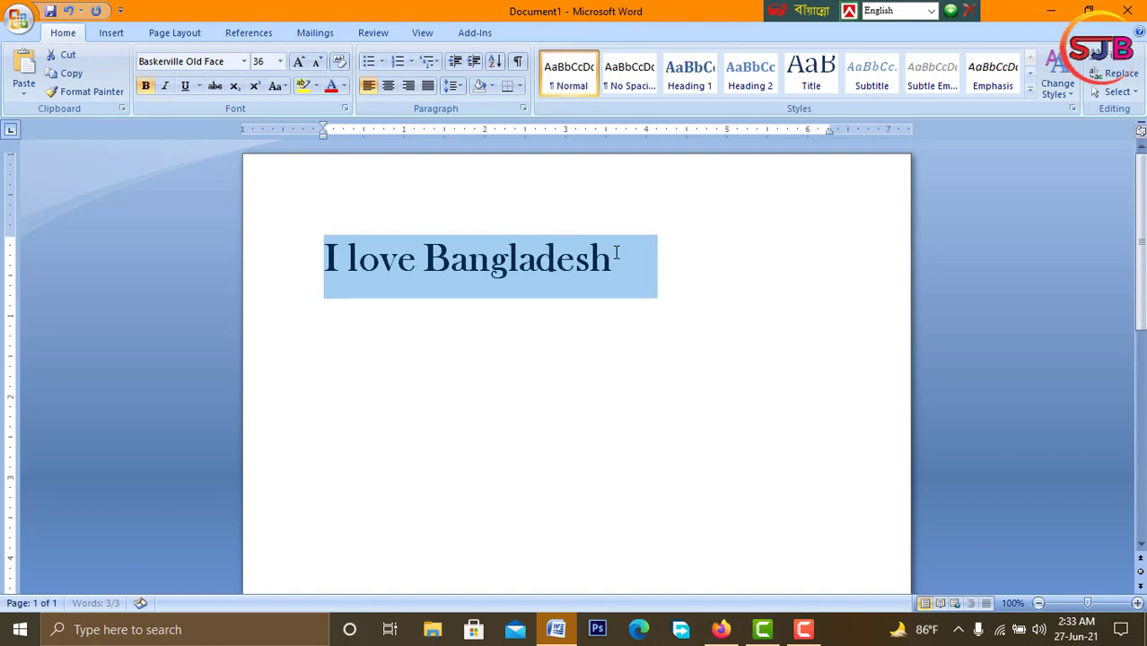
key(ctrl+b)
key(ctrl+b)
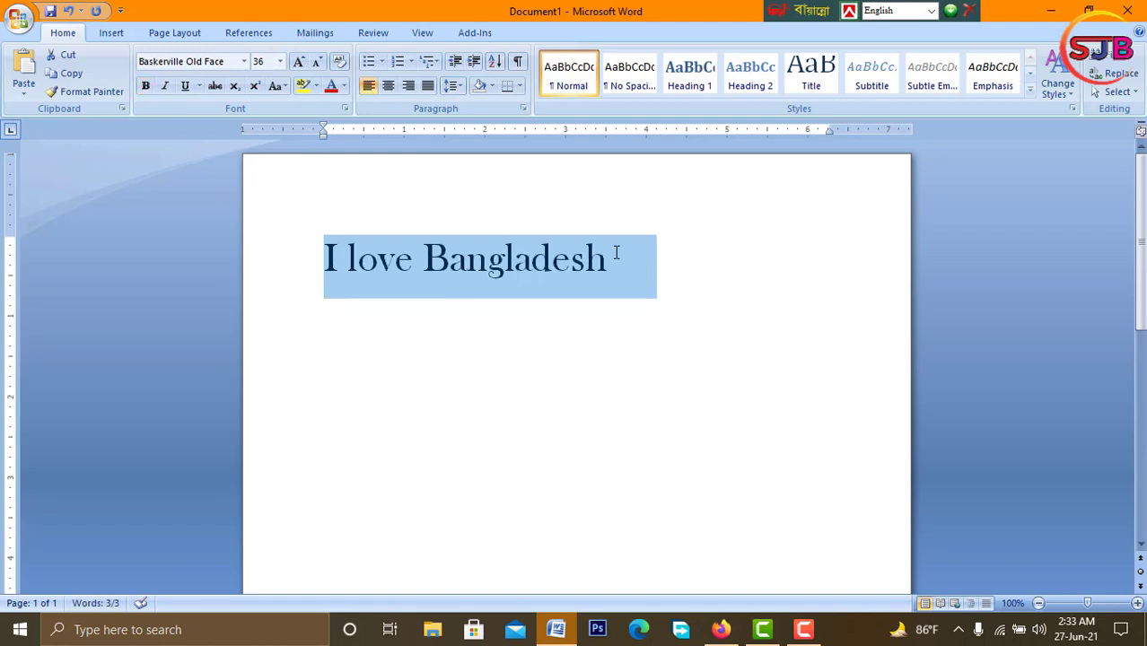
key(ctrl+b)
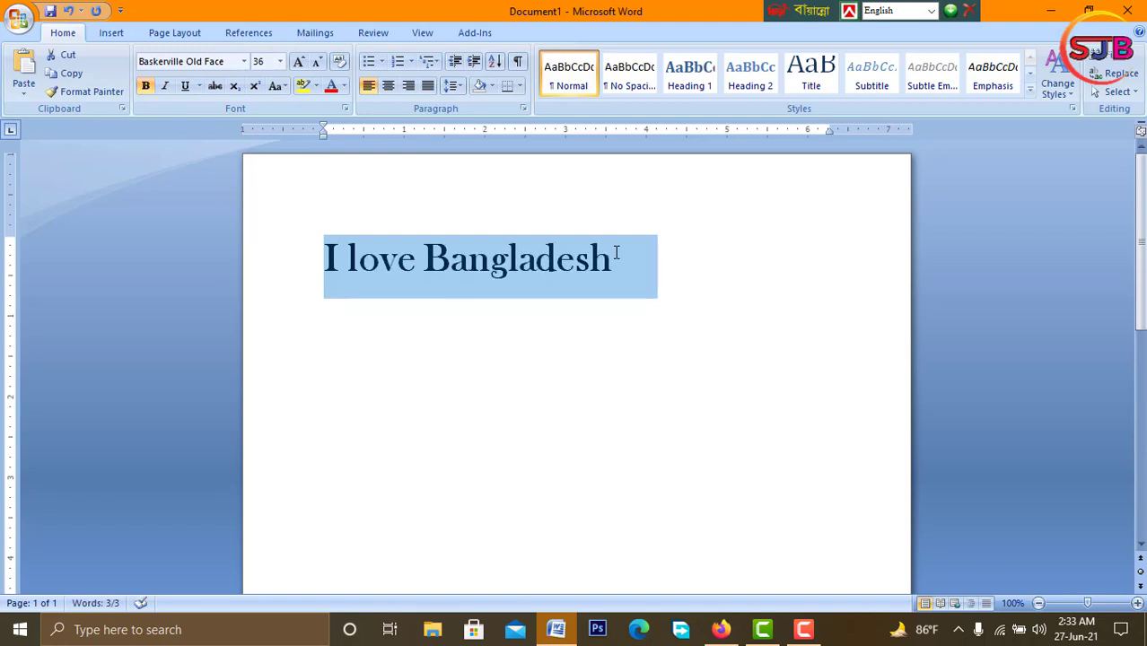
key(ctrl+b)
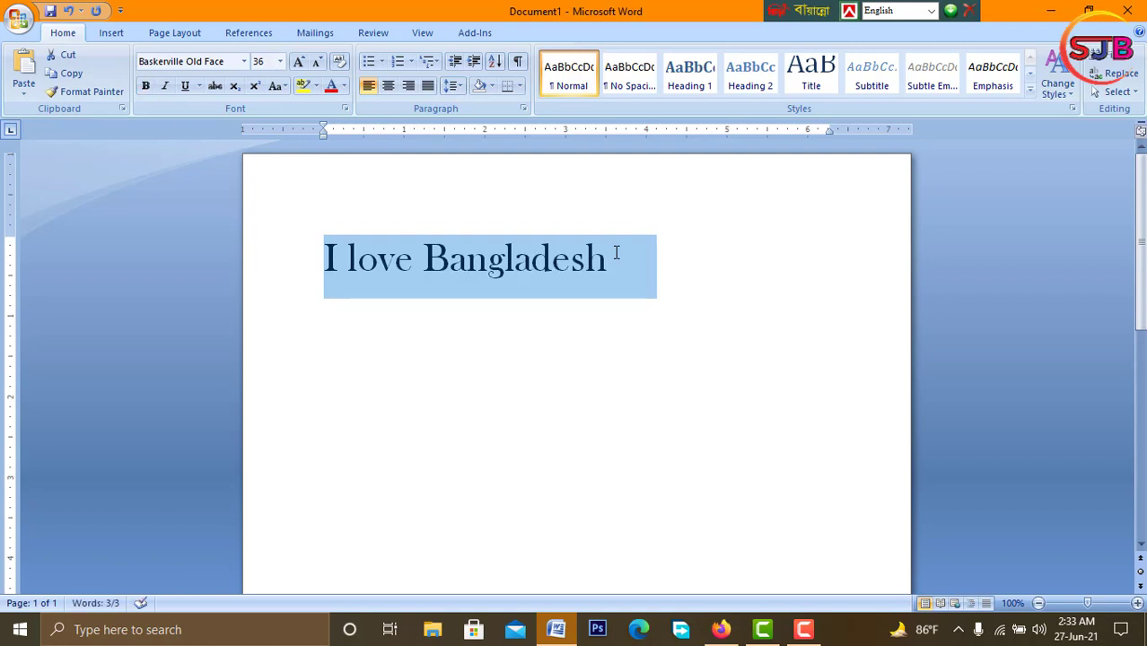
click(615, 253)
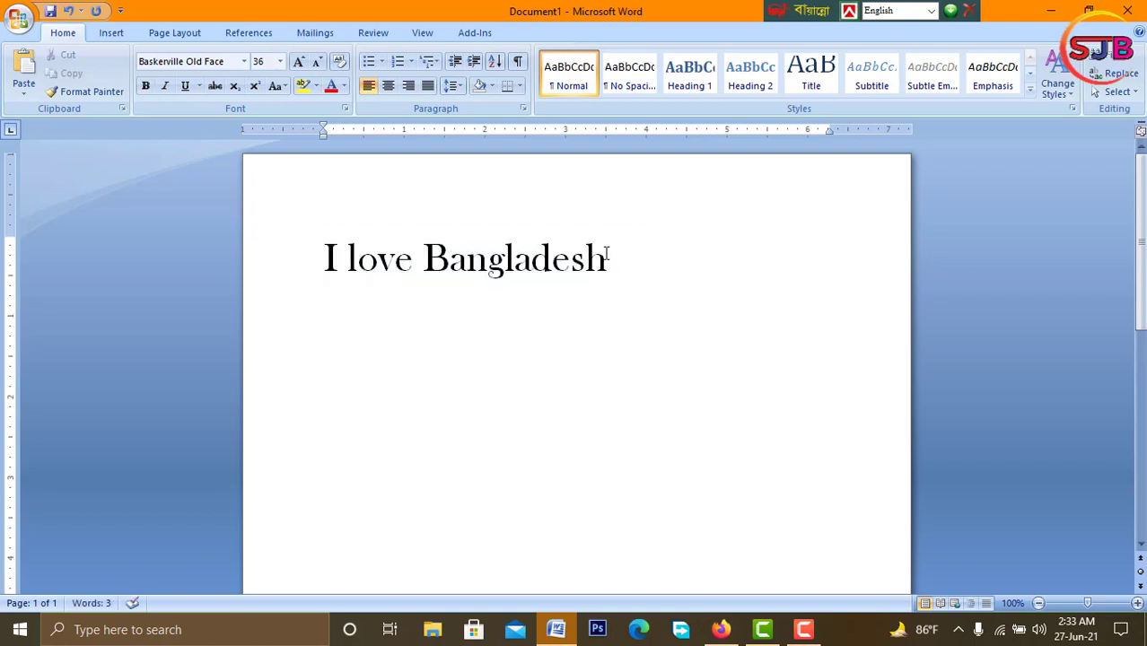
drag(616, 256, 287, 205)
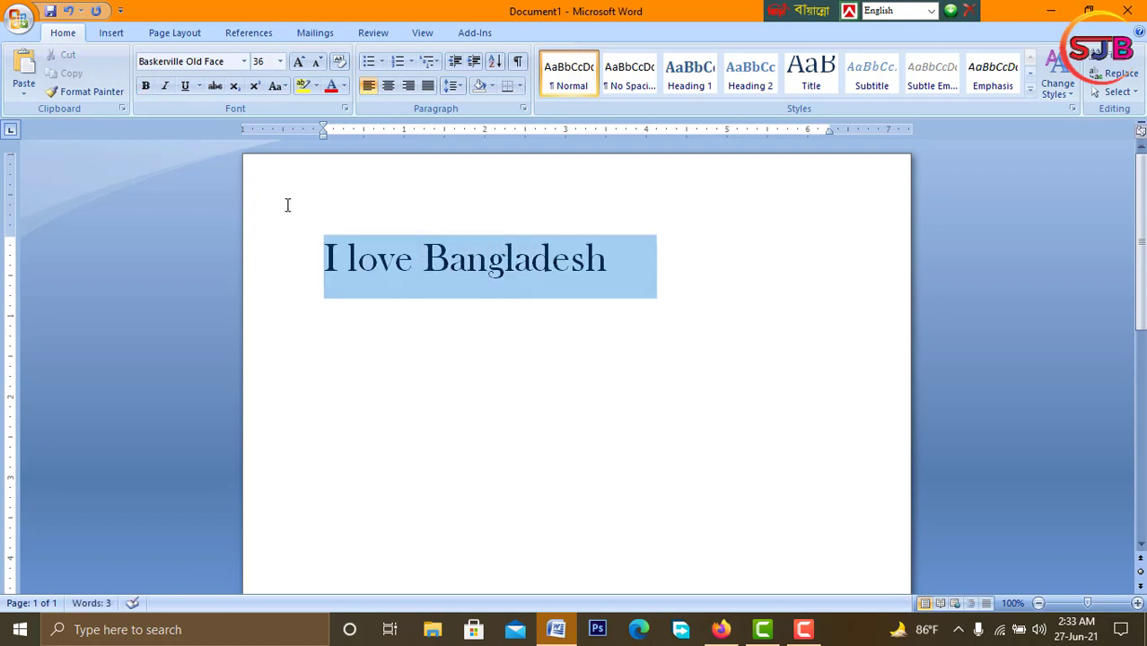
click(395, 260)
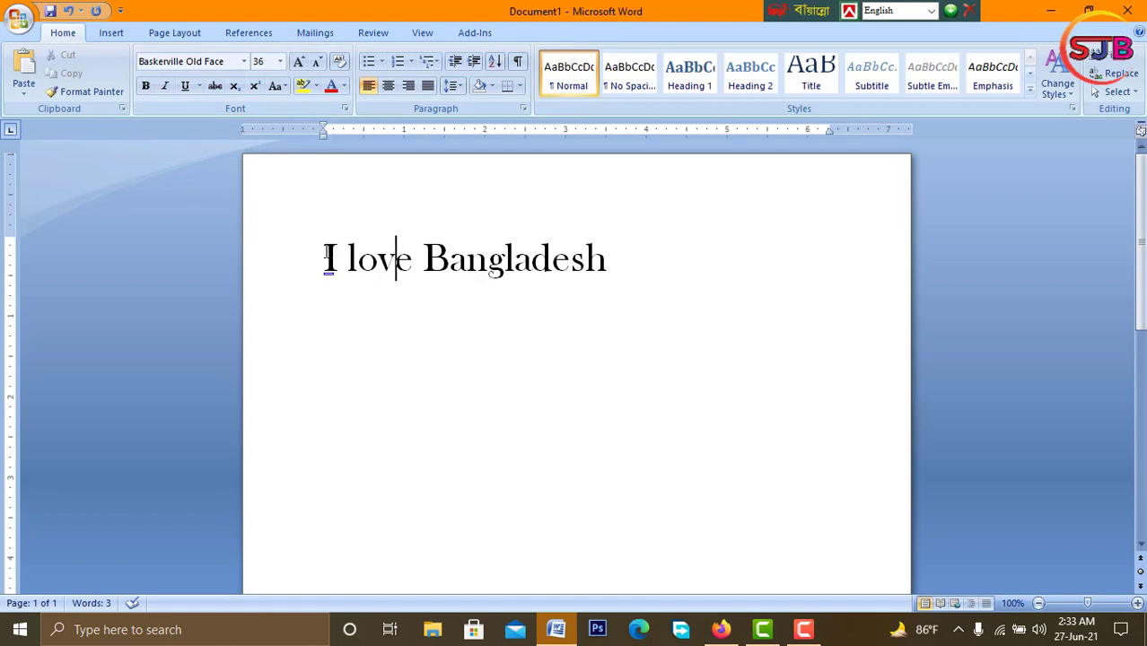
click(651, 267)
double_click(651, 266)
key(Left)
triple_click(615, 258)
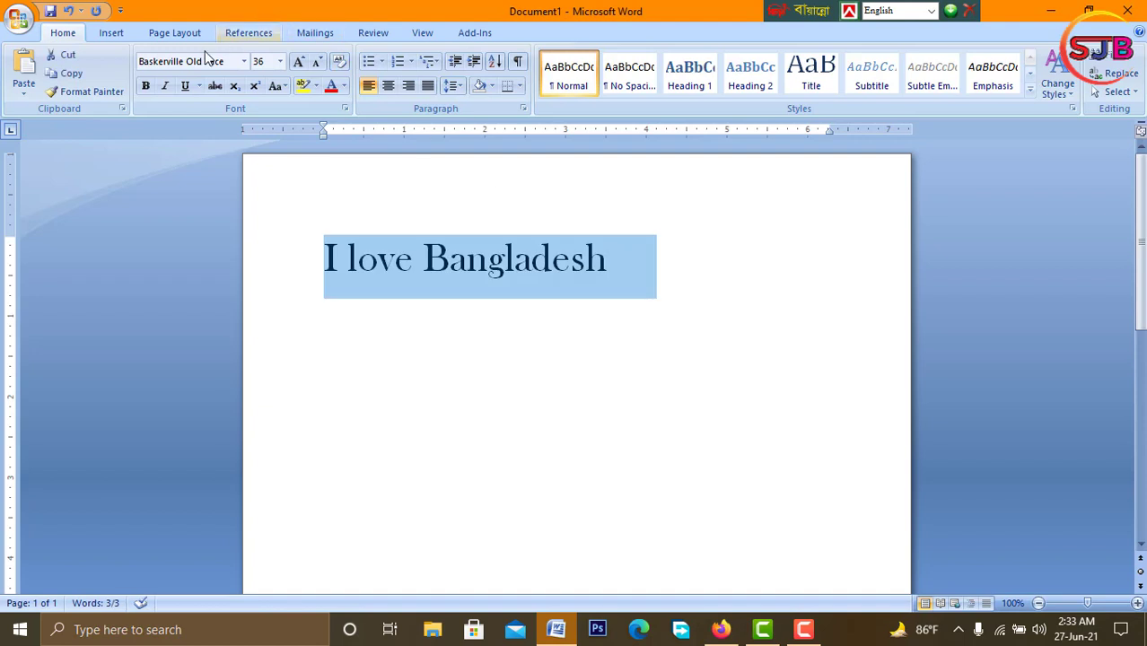
click(173, 93)
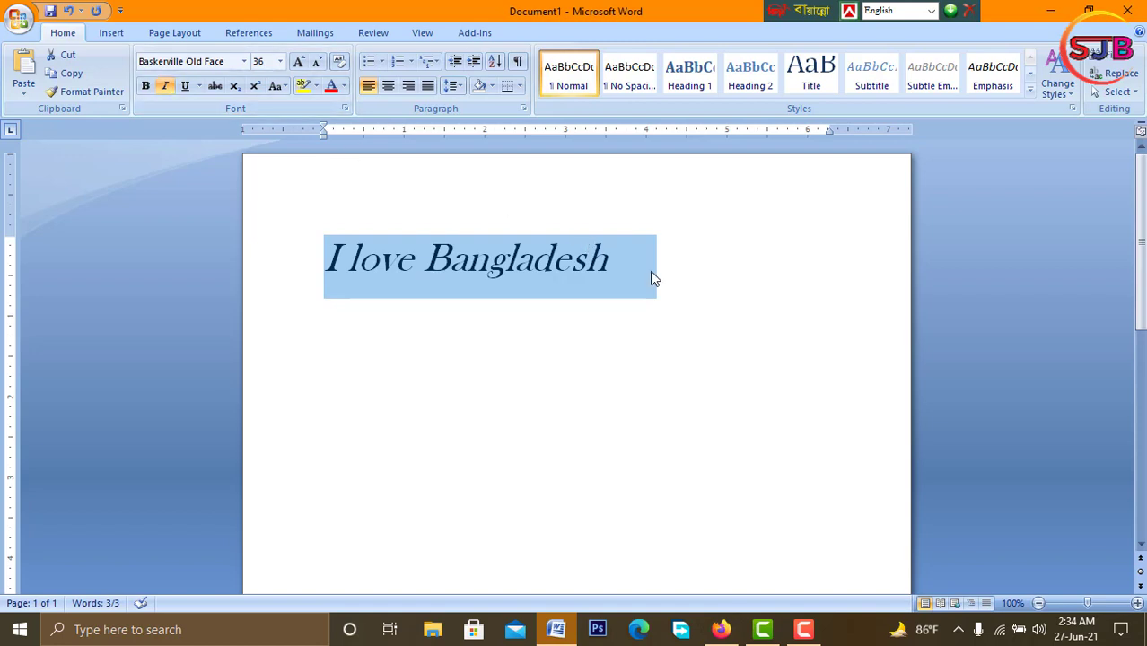
key(ctrl+i)
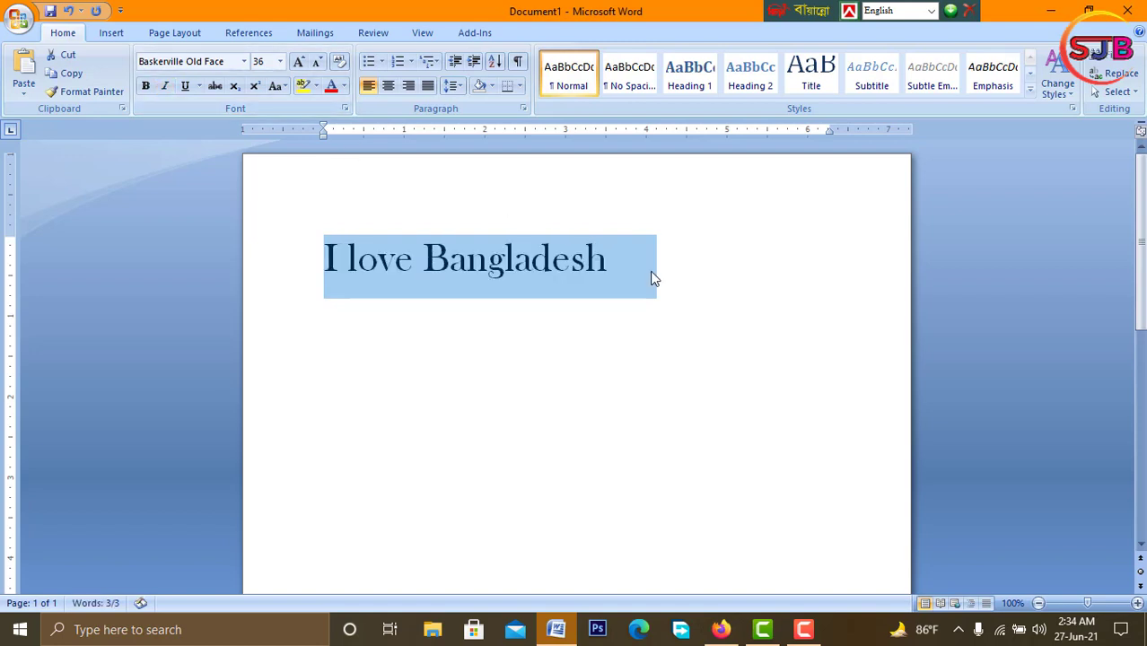
key(ctrl+i)
key(ctrl+i)
key(ctrl+i)
key(ctrl+i)
key(ctrl+i)
key(ctrl+i)
key(ctrl+i)
key(ctrl+i)
key(ctrl+i)
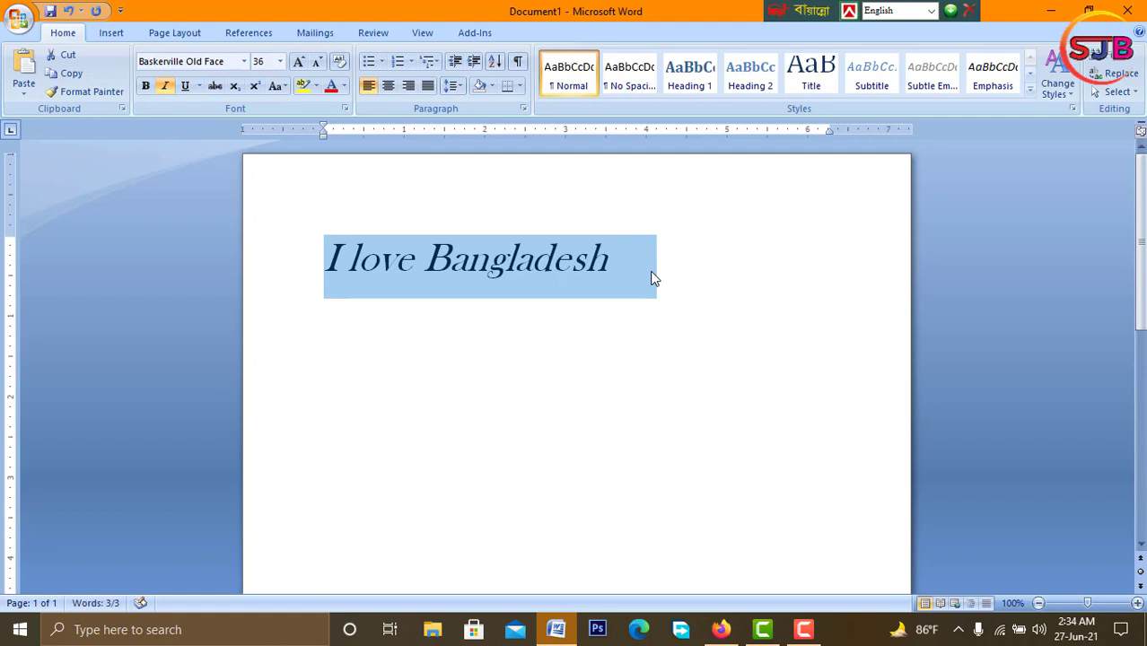
key(ctrl+i)
key(ctrl+i)
key(ctrl+i)
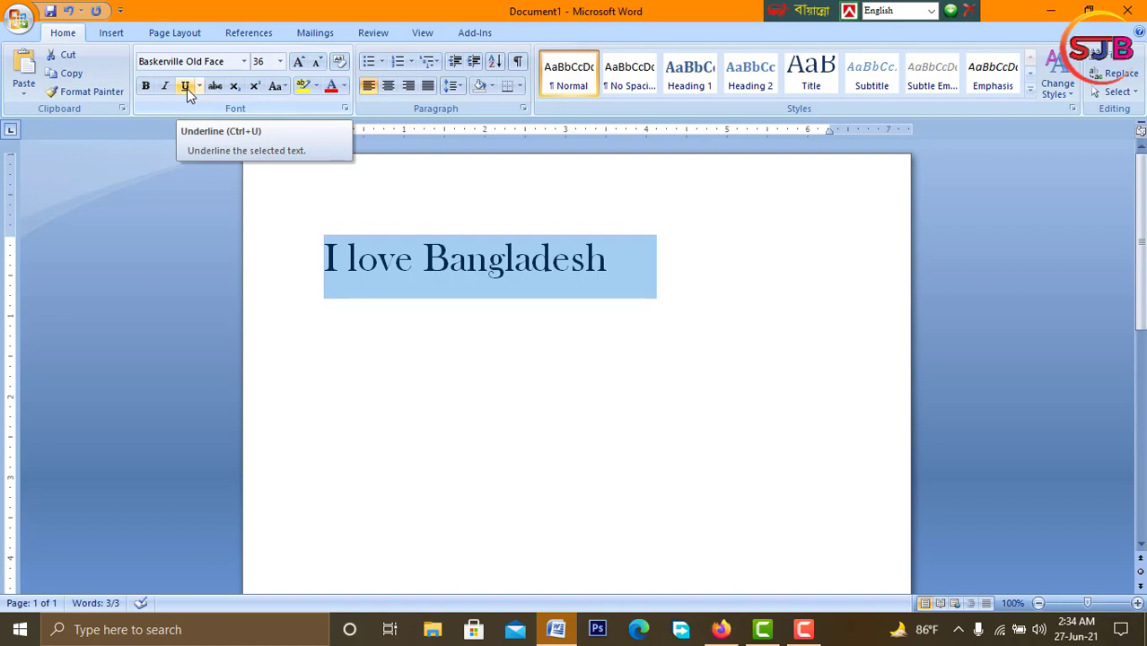
Try strikethrough on the text and look at the Font dialog, leaving both unchanged
click(199, 87)
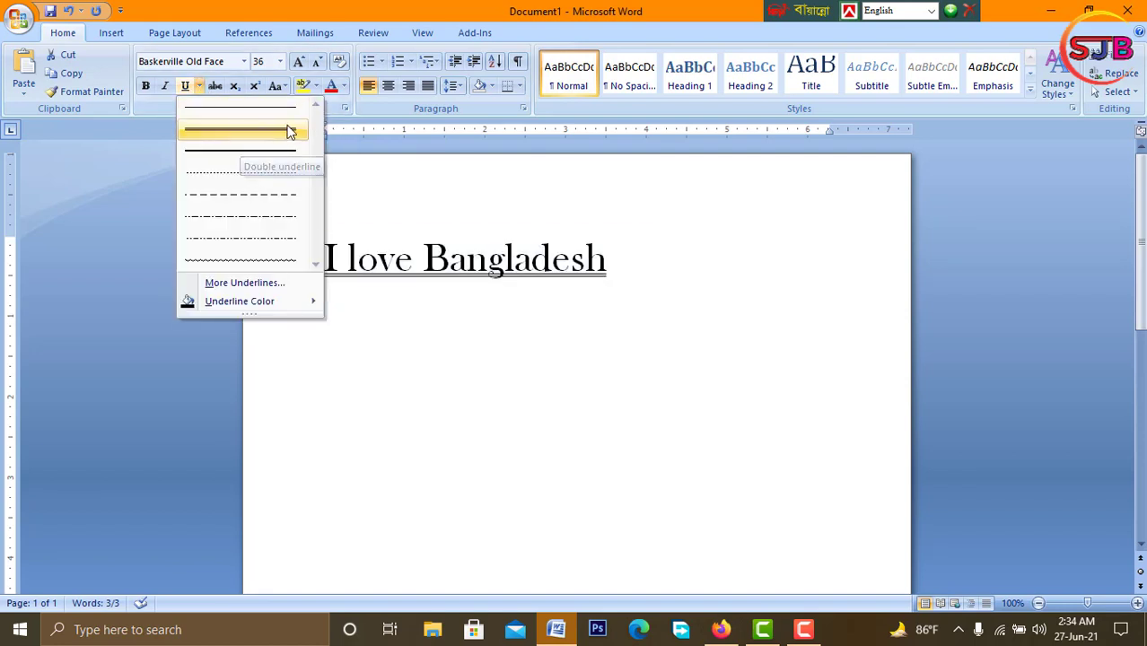
click(210, 88)
click(217, 87)
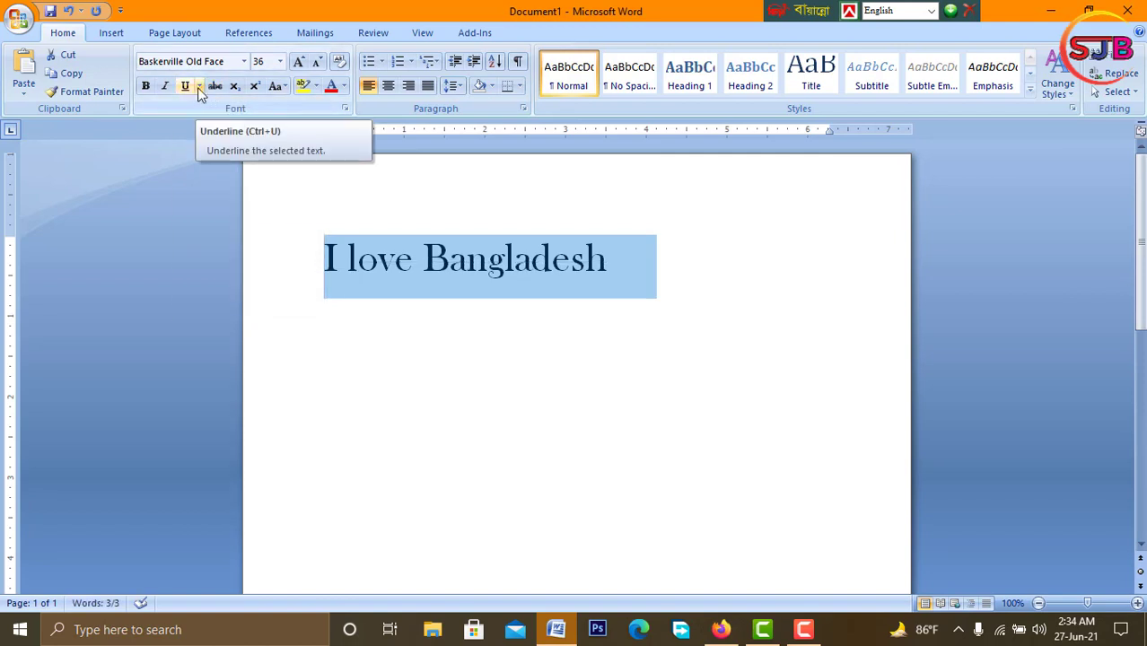
click(198, 87)
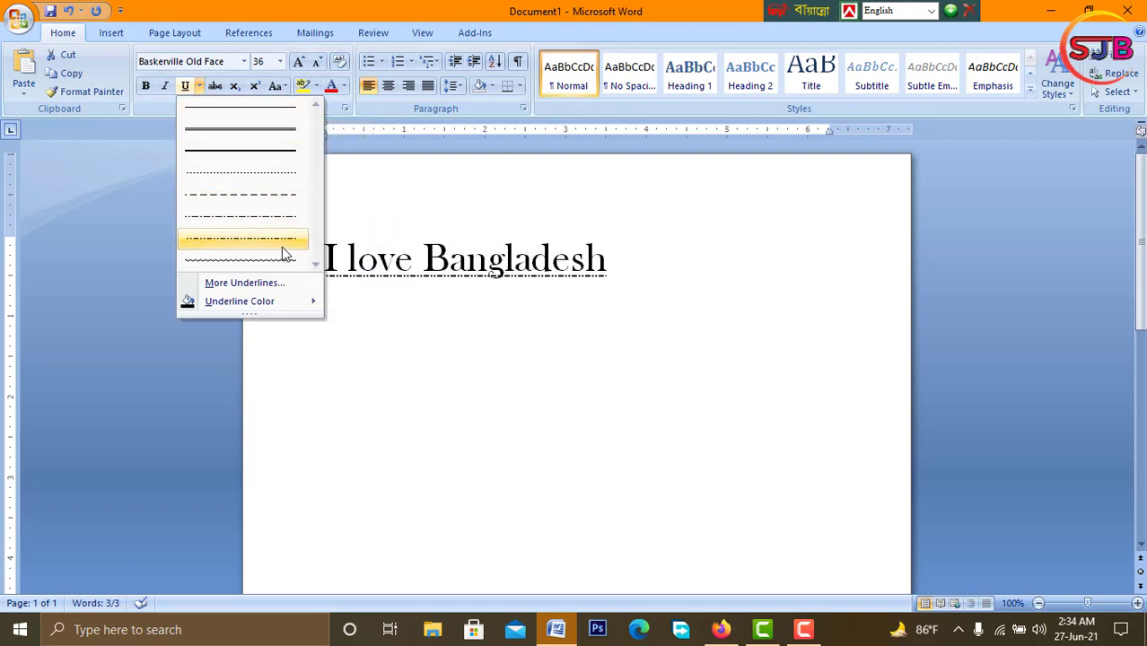
click(238, 282)
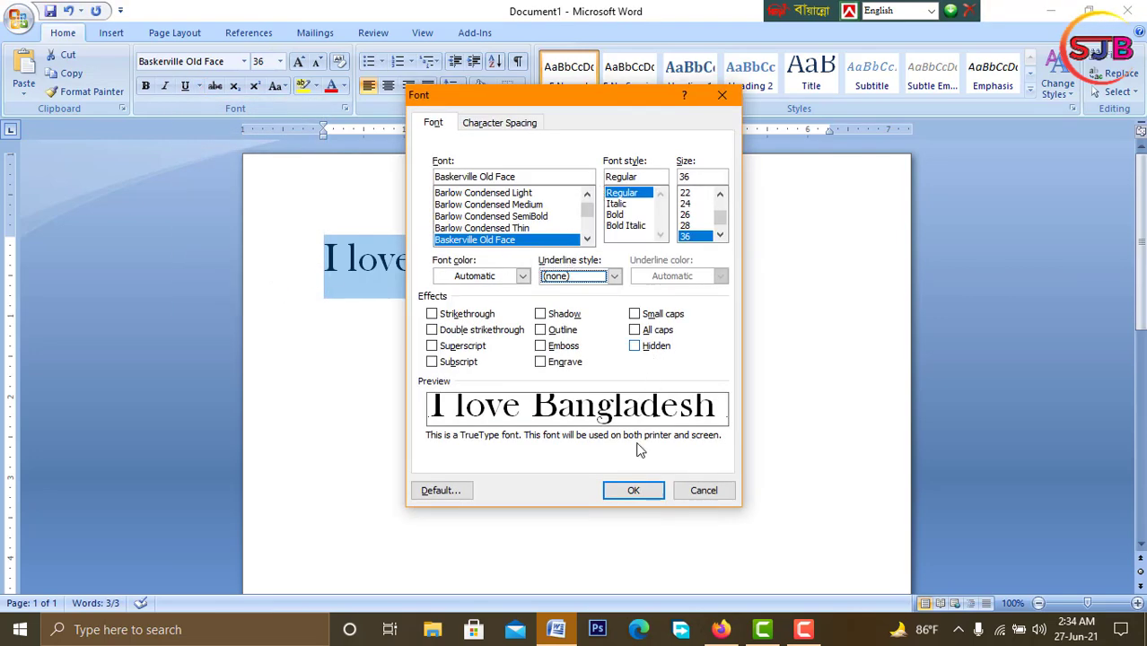
click(639, 495)
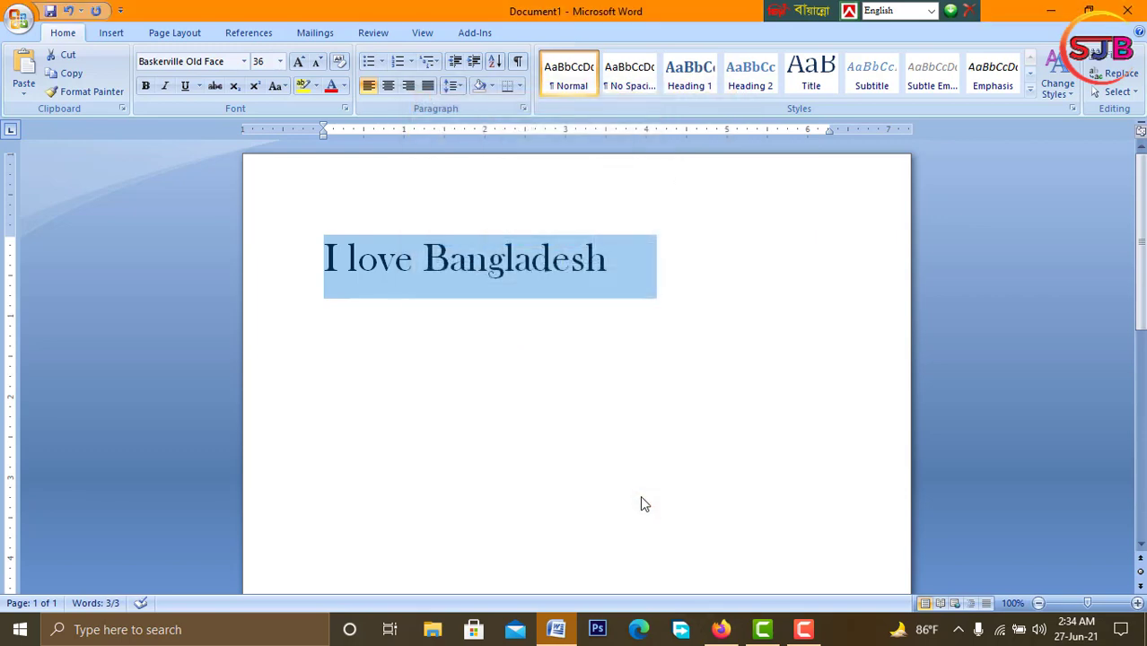
Give 'I love Bangladesh' a dashed underline and deselect it
click(198, 85)
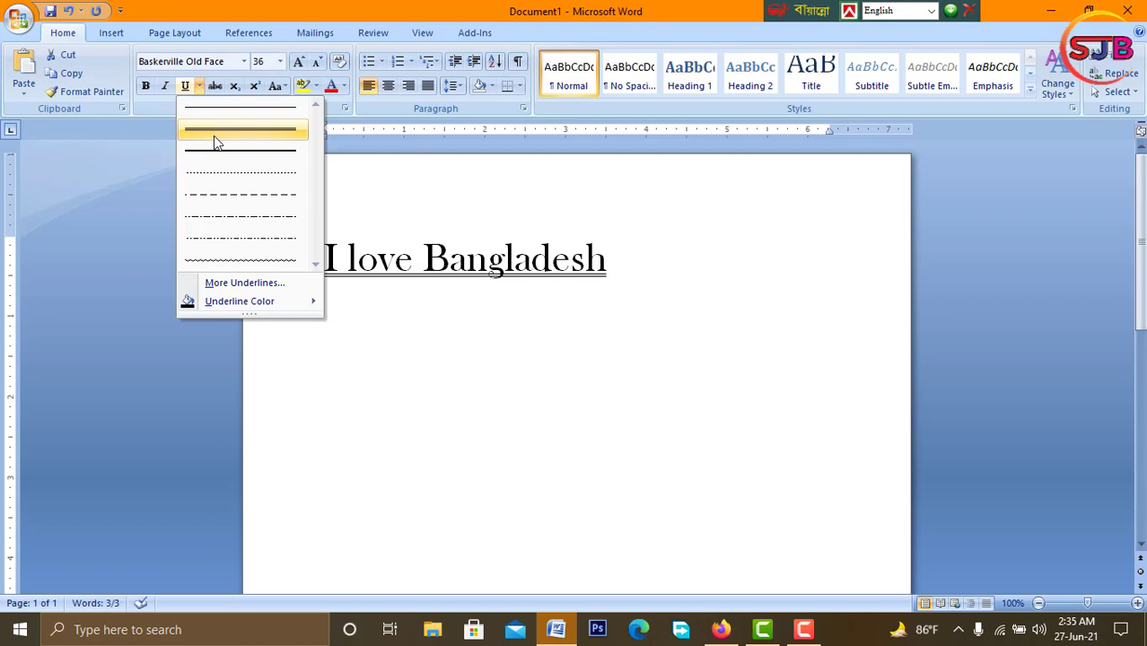
click(230, 203)
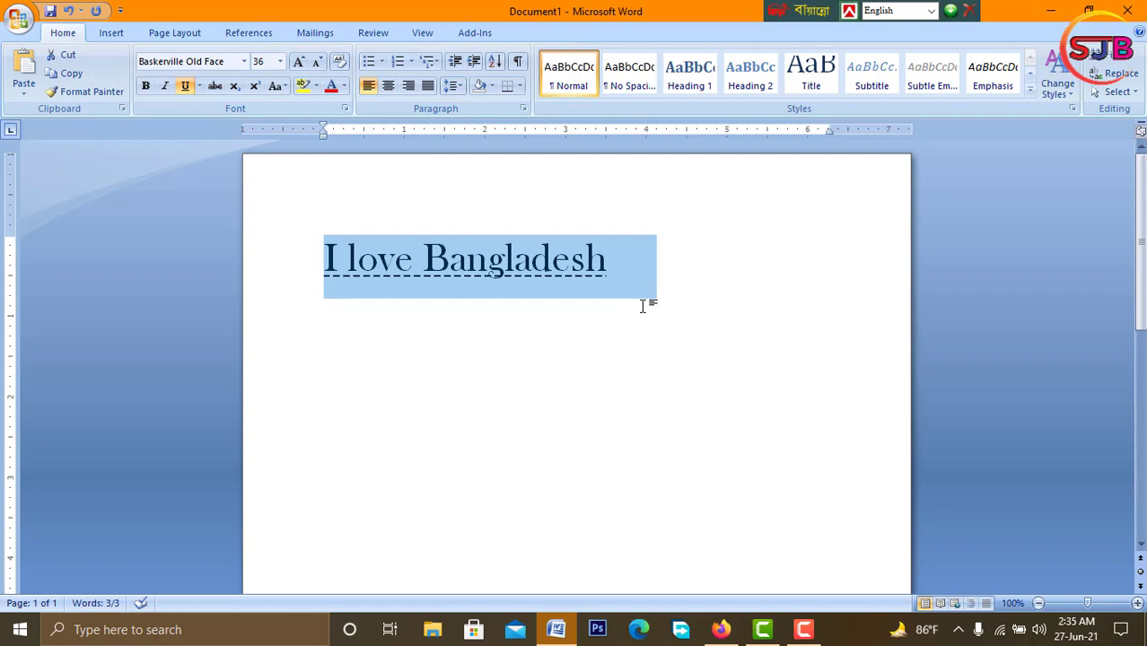
click(639, 279)
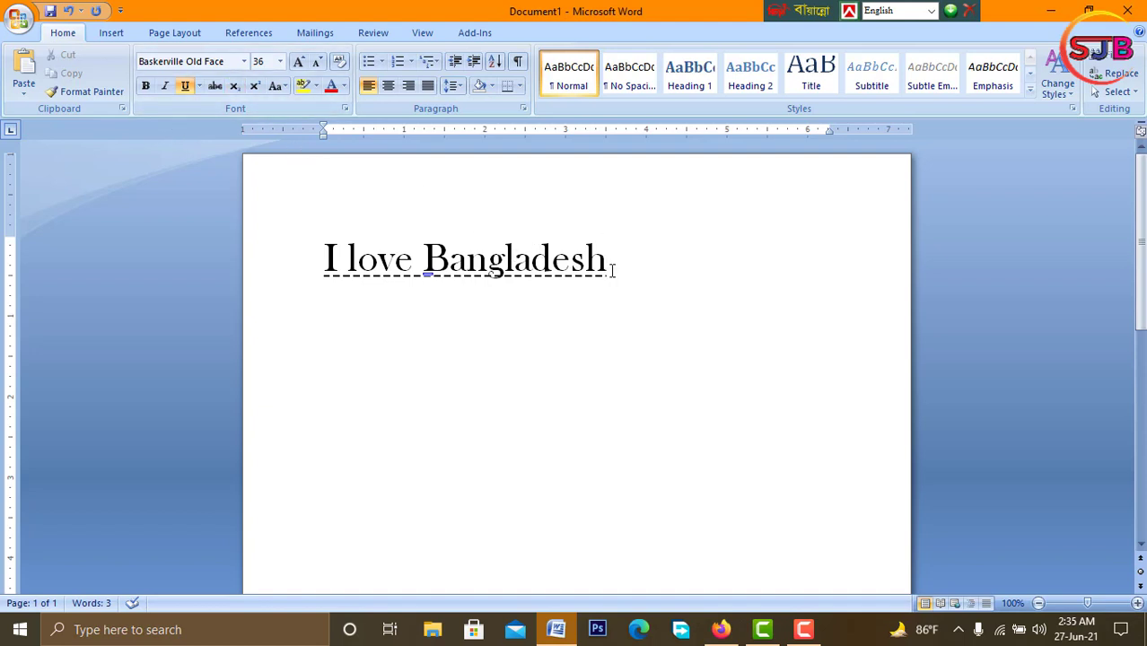
Toggle underlining off and look at the font colour palette without choosing a colour
click(189, 89)
click(343, 93)
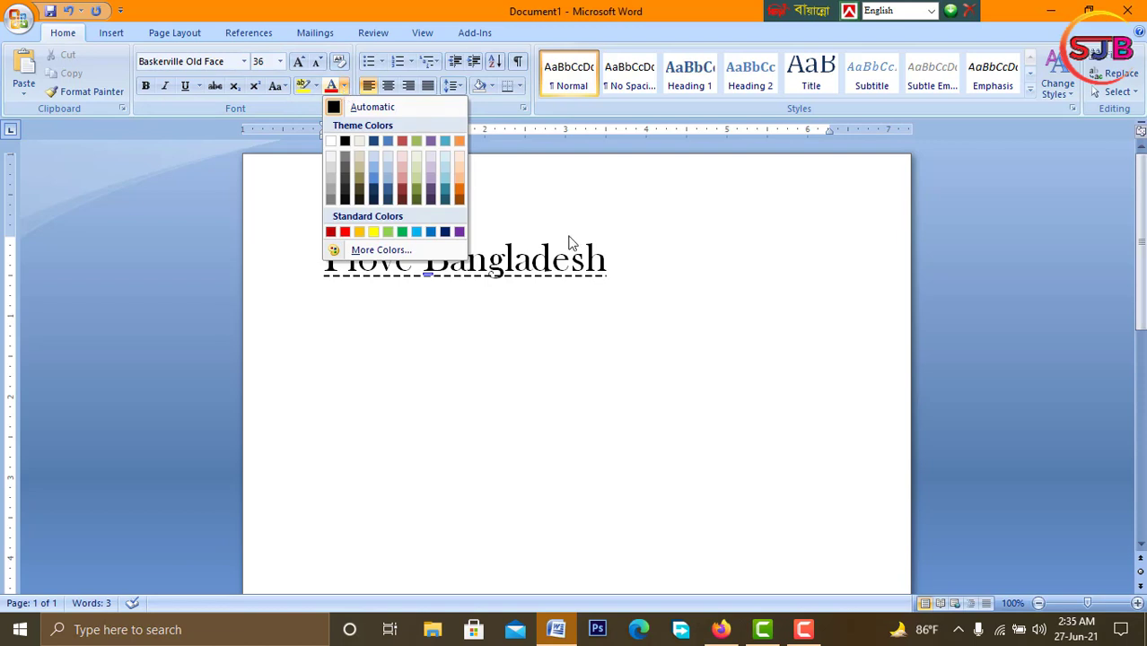
click(594, 257)
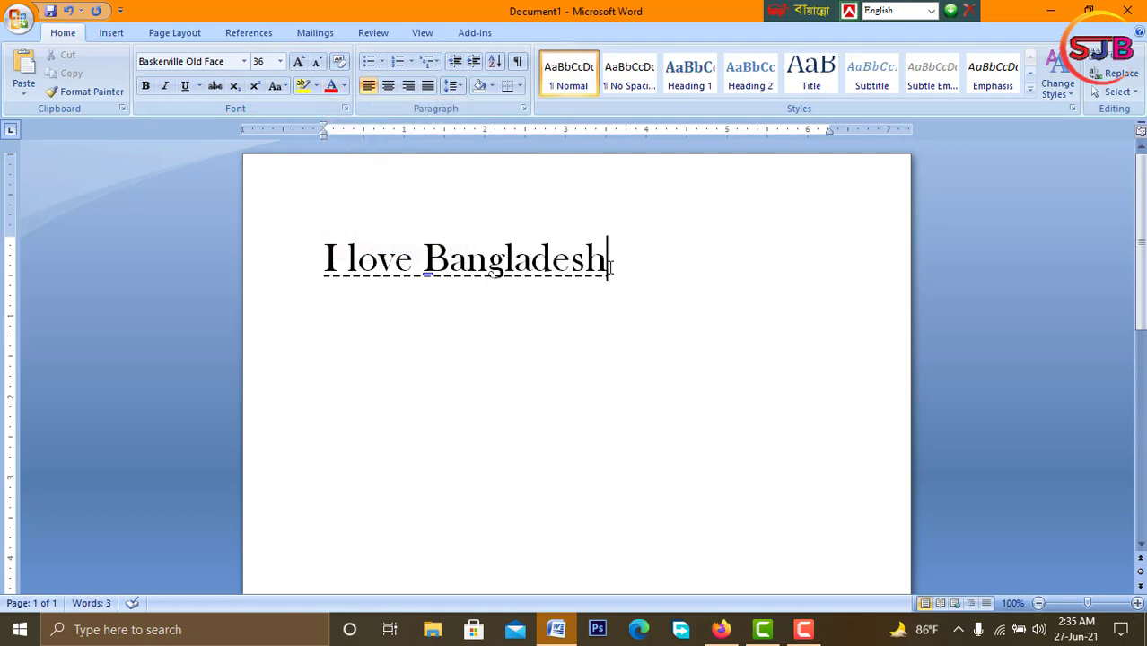
Colour the whole 'I love Bangladesh' line cyan from More Colors' Standard hexagon
drag(611, 266, 328, 260)
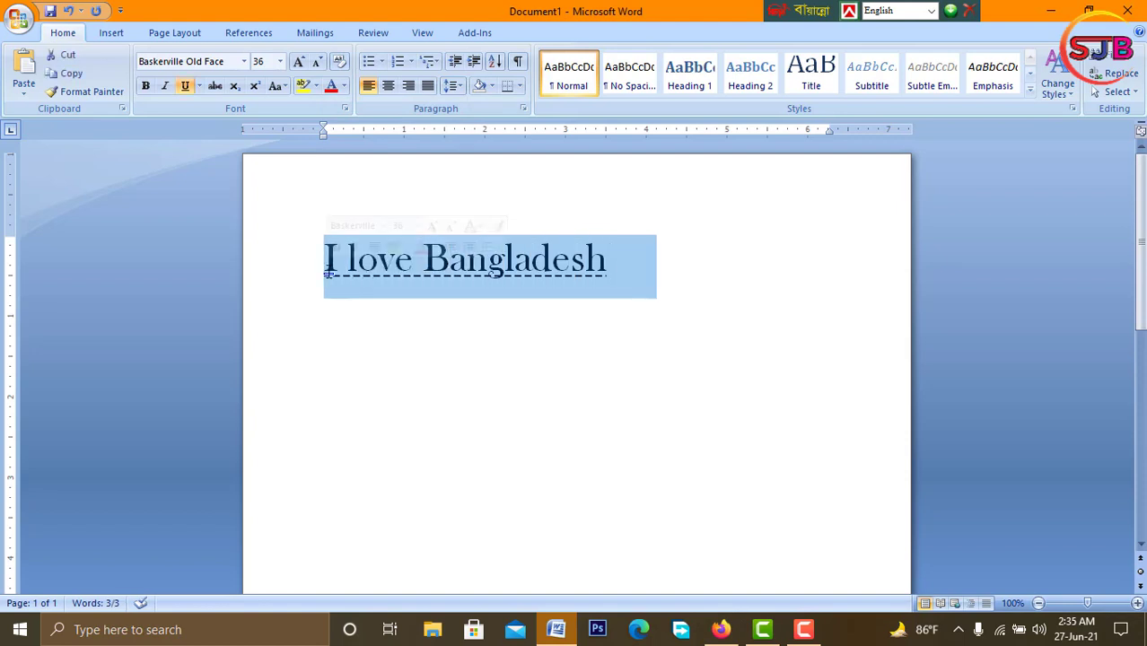
click(344, 85)
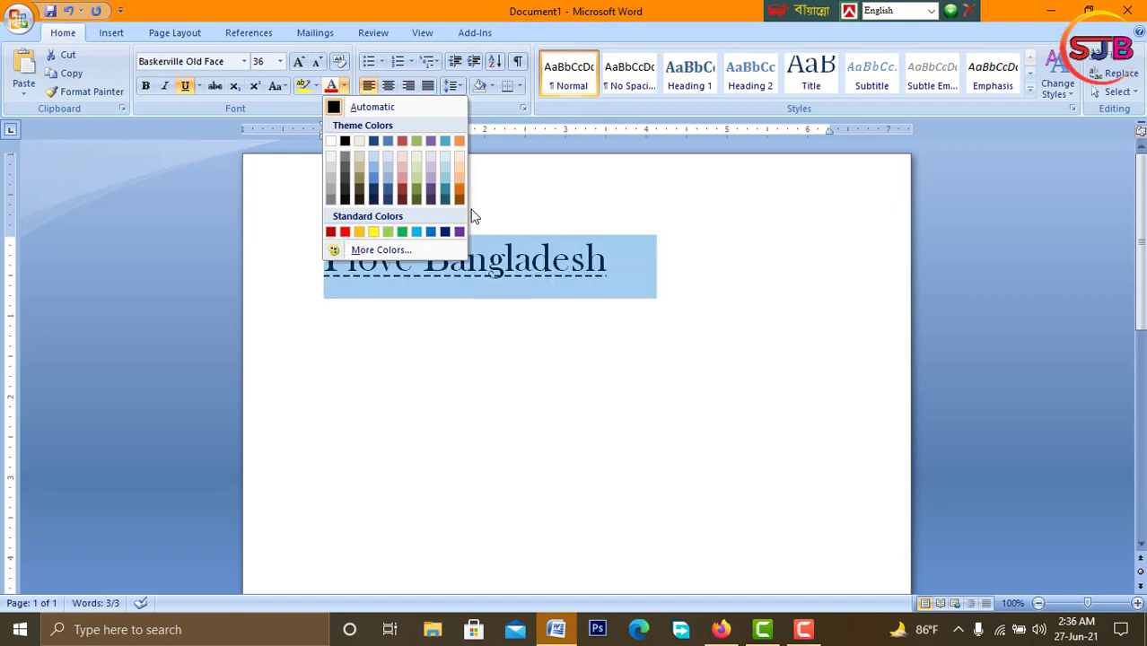
click(386, 250)
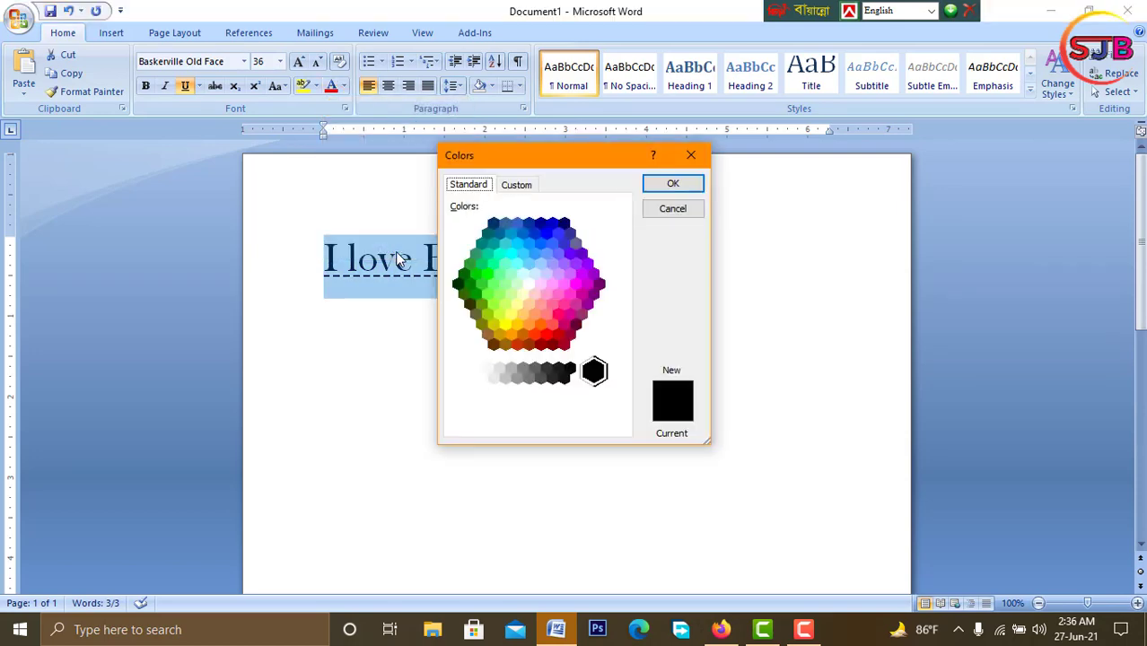
click(525, 230)
double_click(512, 242)
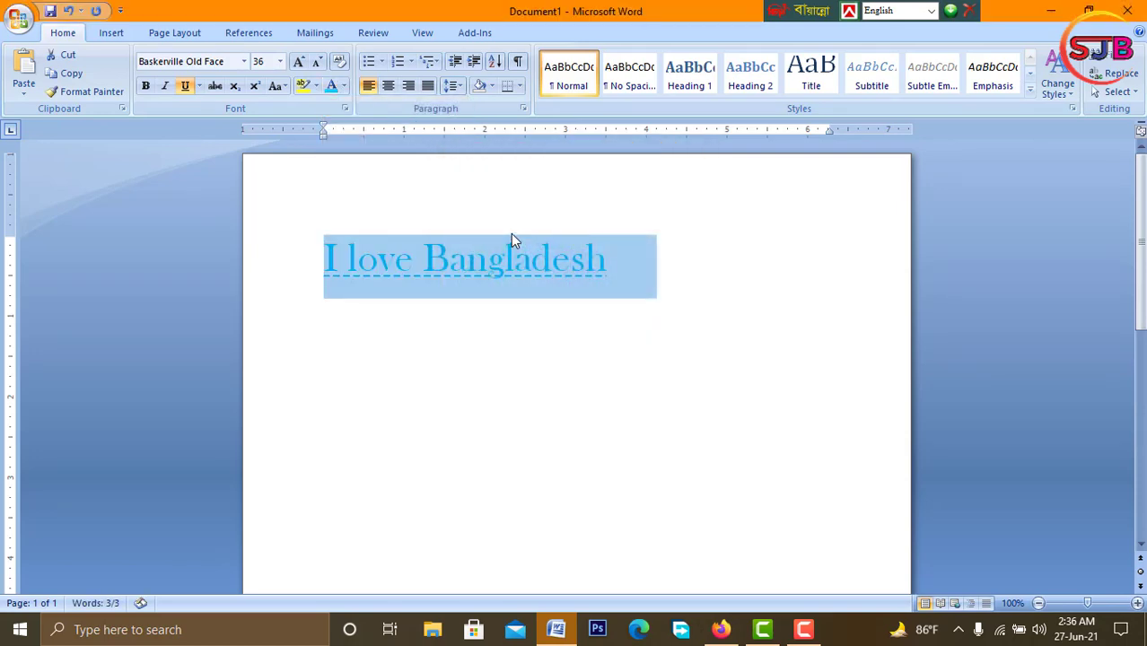
click(587, 259)
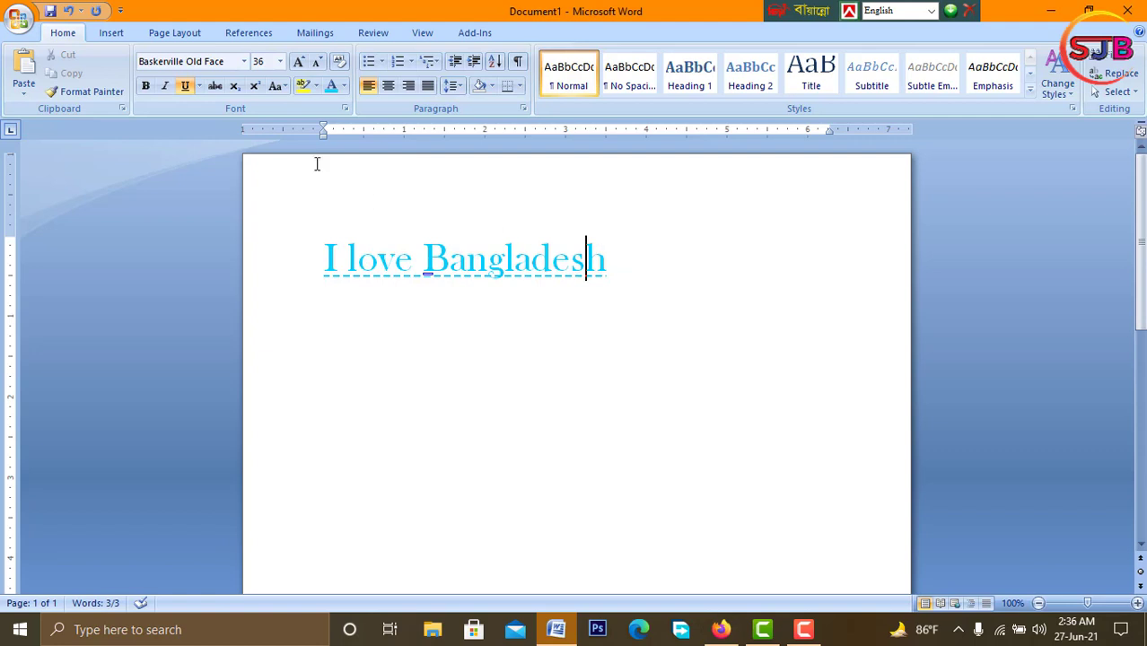
click(343, 86)
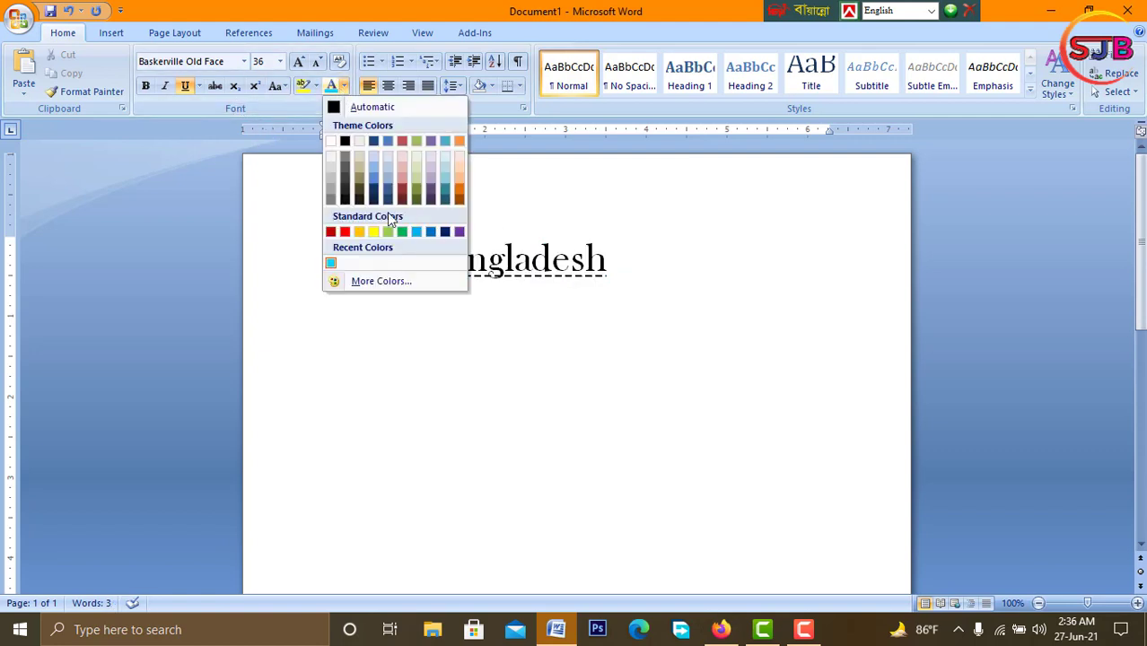
Preview several shades in More Colors and apply orange-red to 'Bangladesh'
click(373, 284)
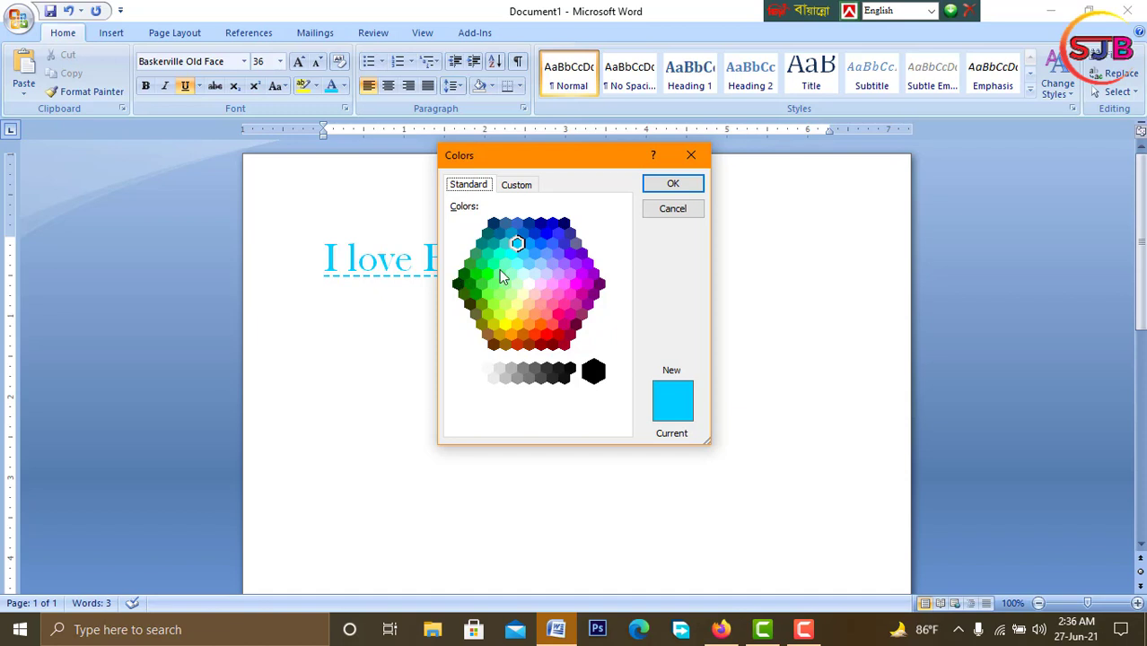
click(564, 311)
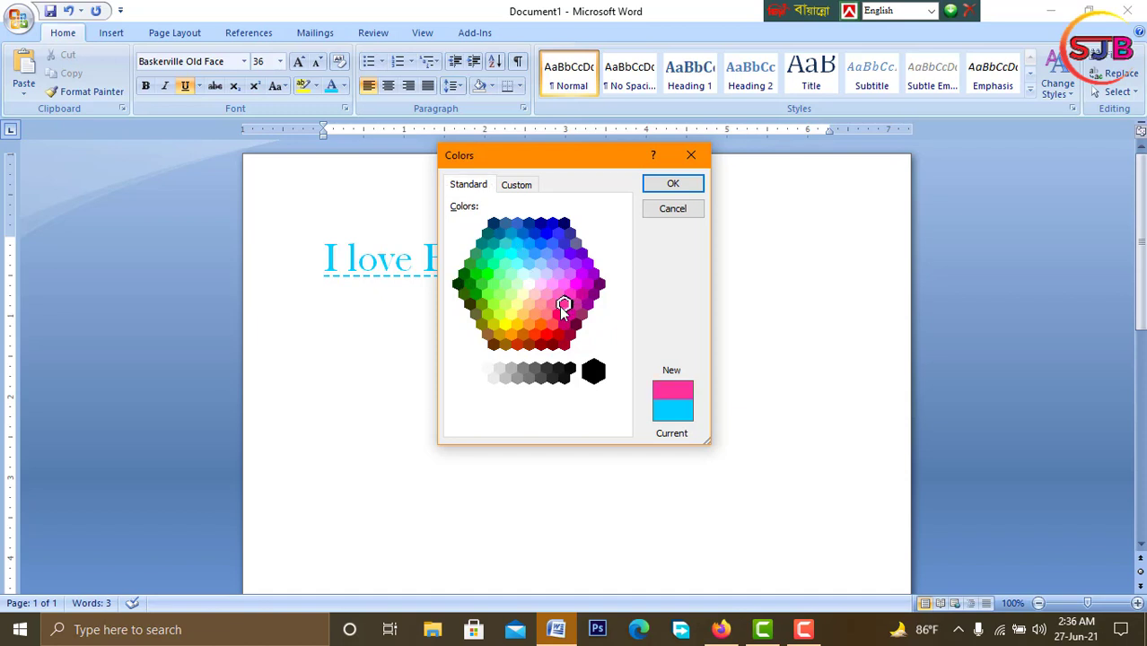
click(482, 266)
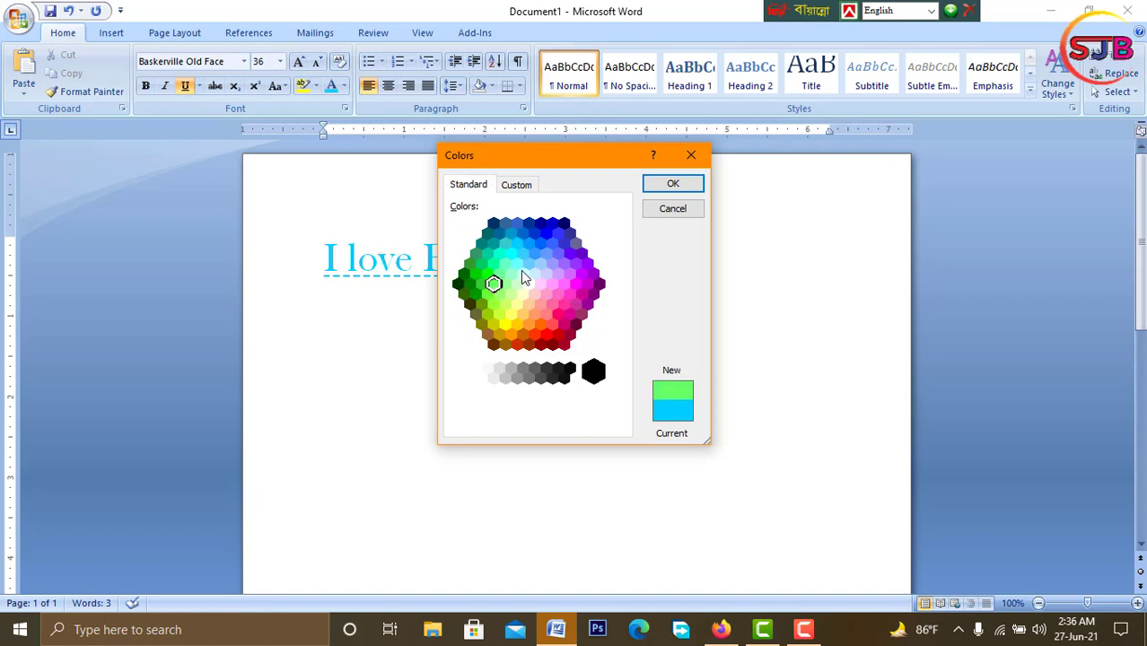
drag(494, 273, 529, 284)
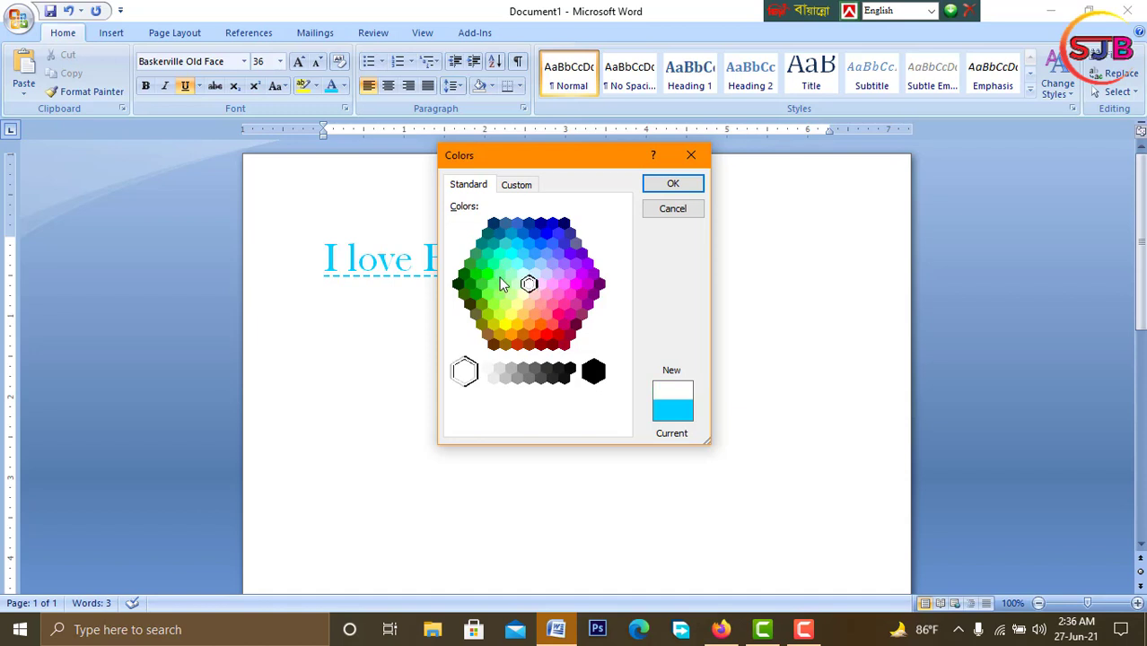
click(499, 276)
click(517, 263)
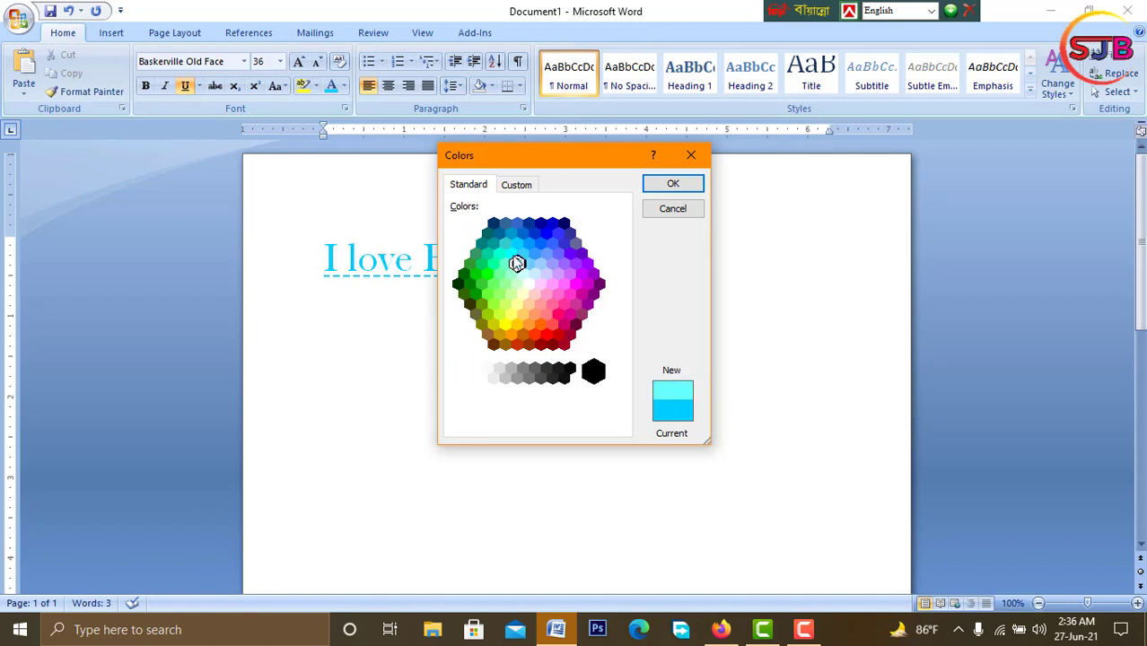
click(511, 252)
click(487, 253)
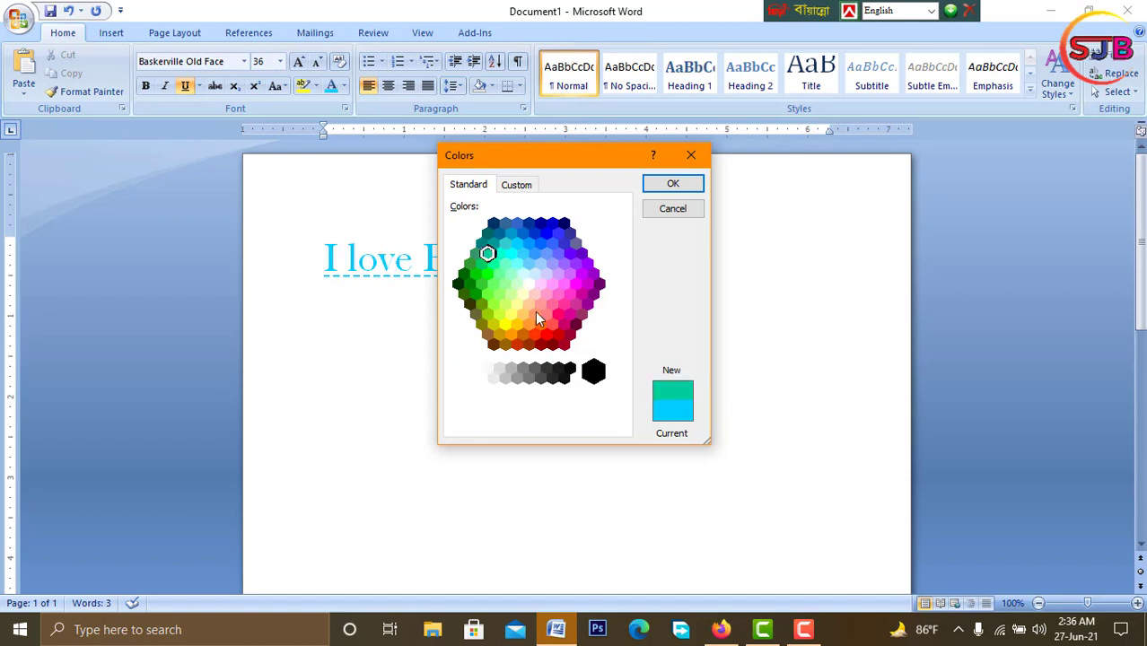
click(559, 340)
click(534, 335)
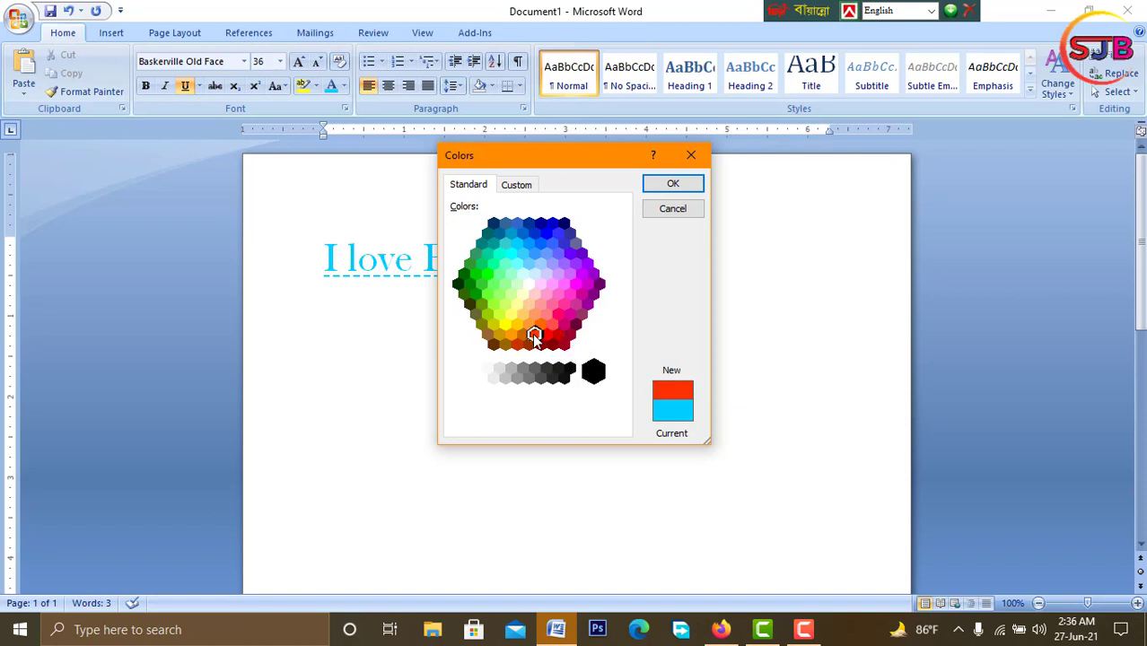
click(643, 183)
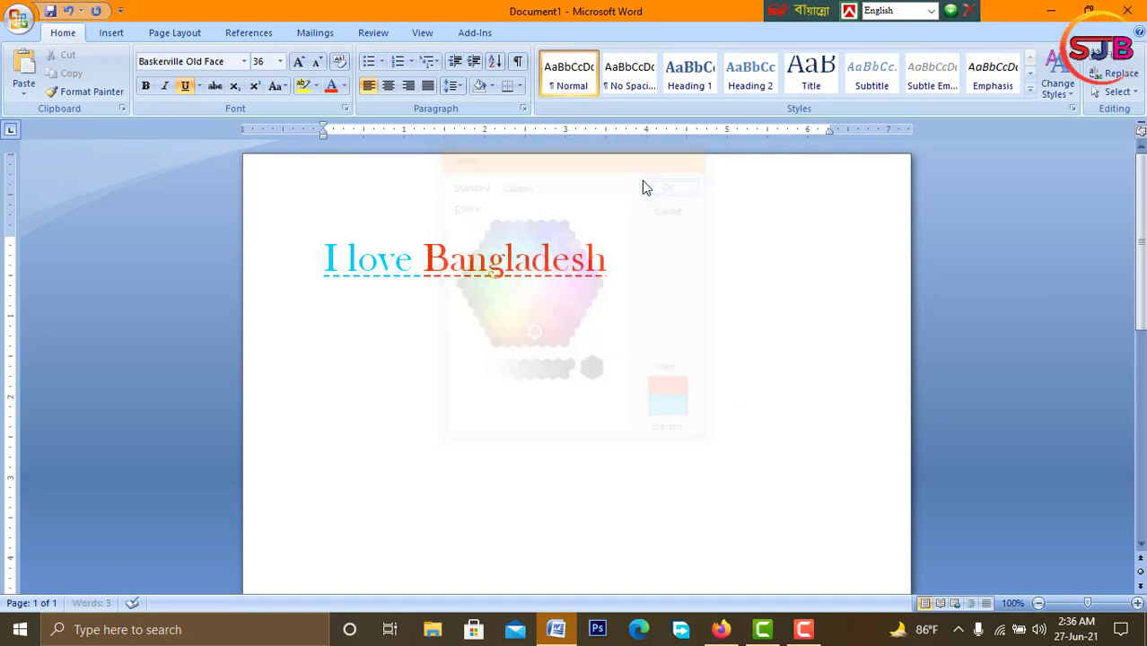
Close the font colour palette unchanged and bring up the Text Highlight Color choices
click(343, 86)
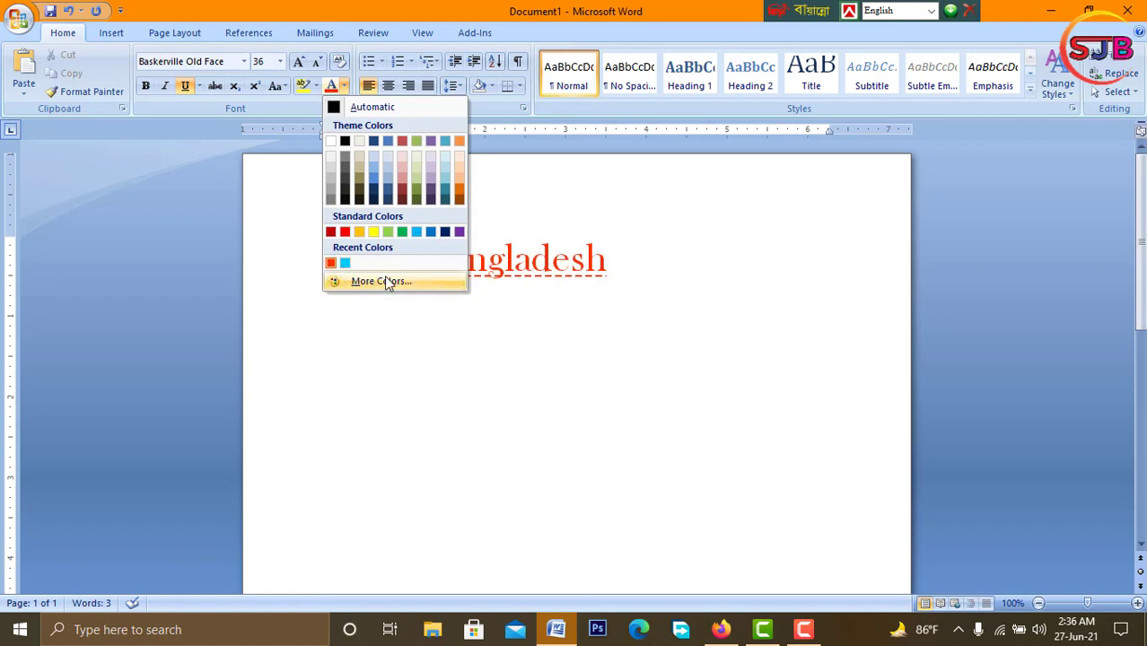
click(395, 311)
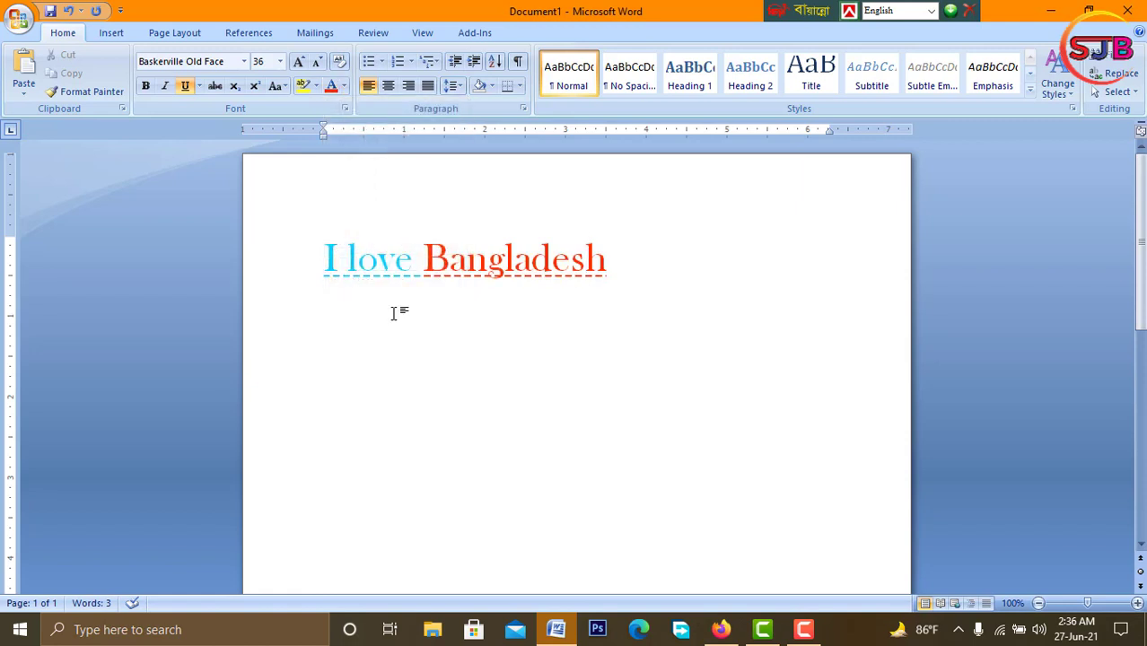
click(317, 87)
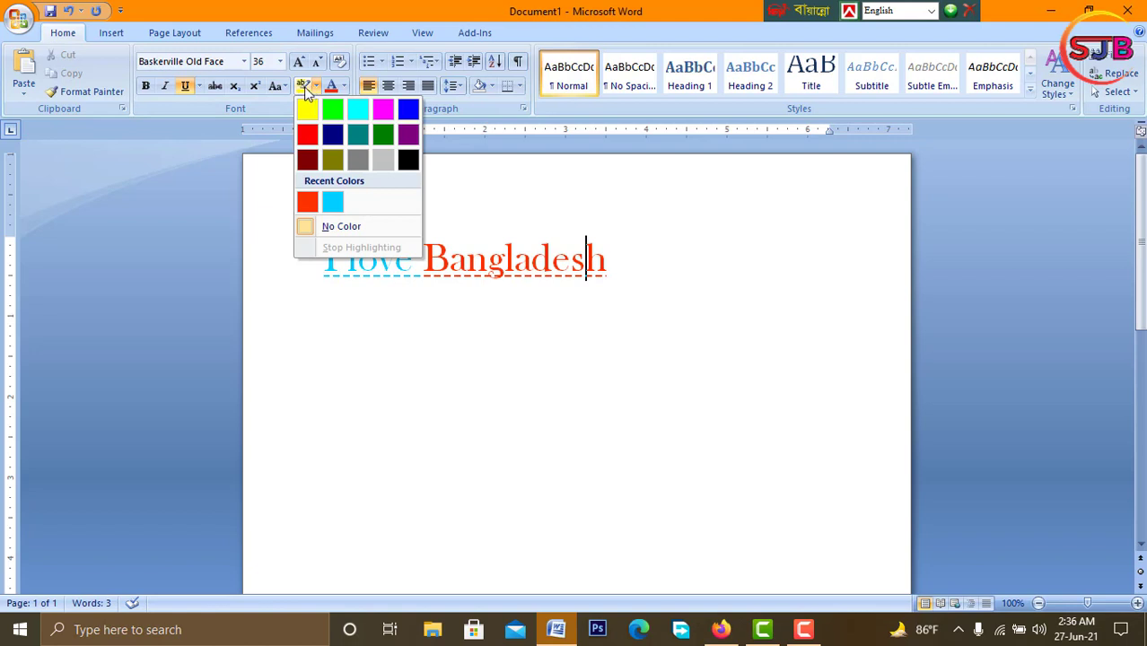
Select the whole 'I love Bangladesh' line and give it a yellow highlight
click(448, 207)
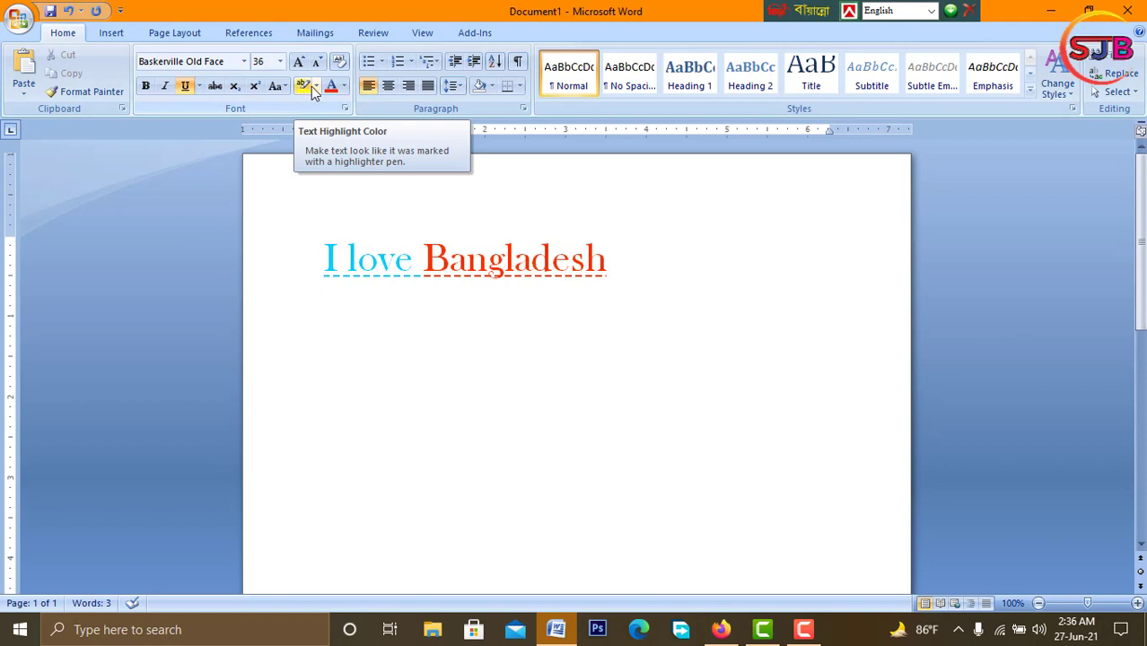
click(316, 86)
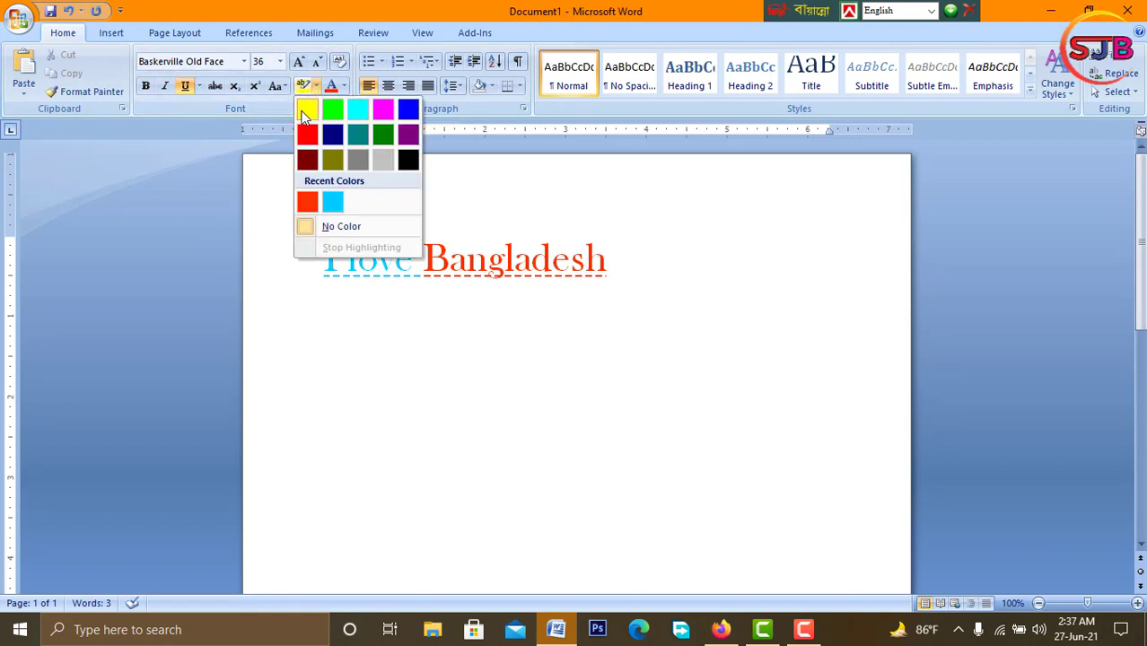
click(505, 185)
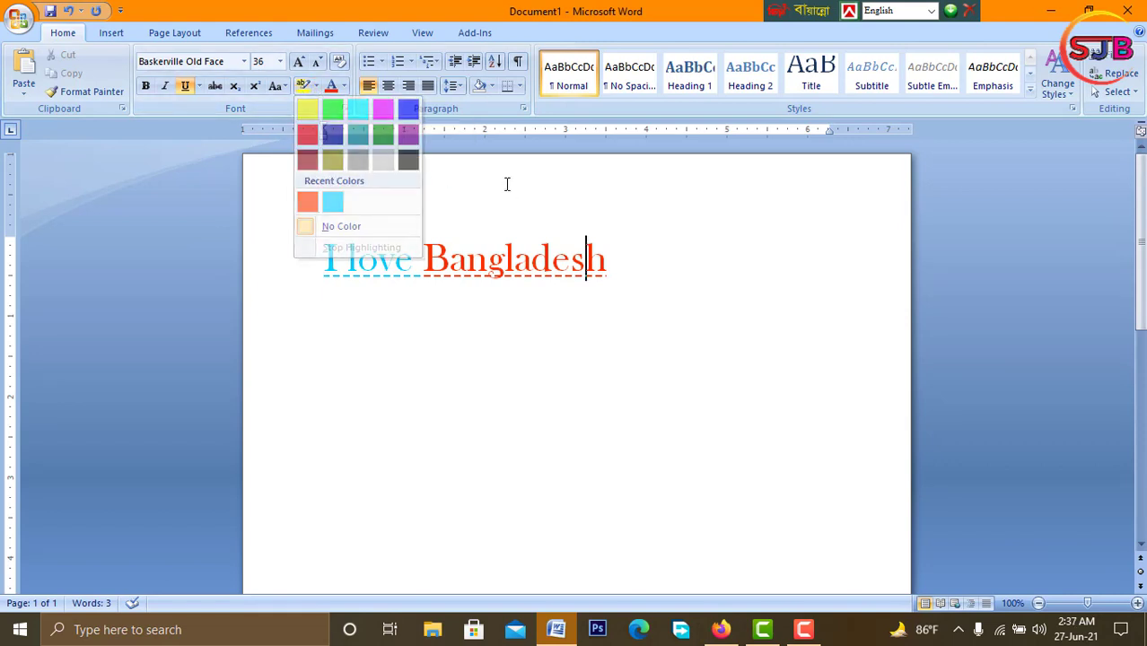
triple_click(636, 259)
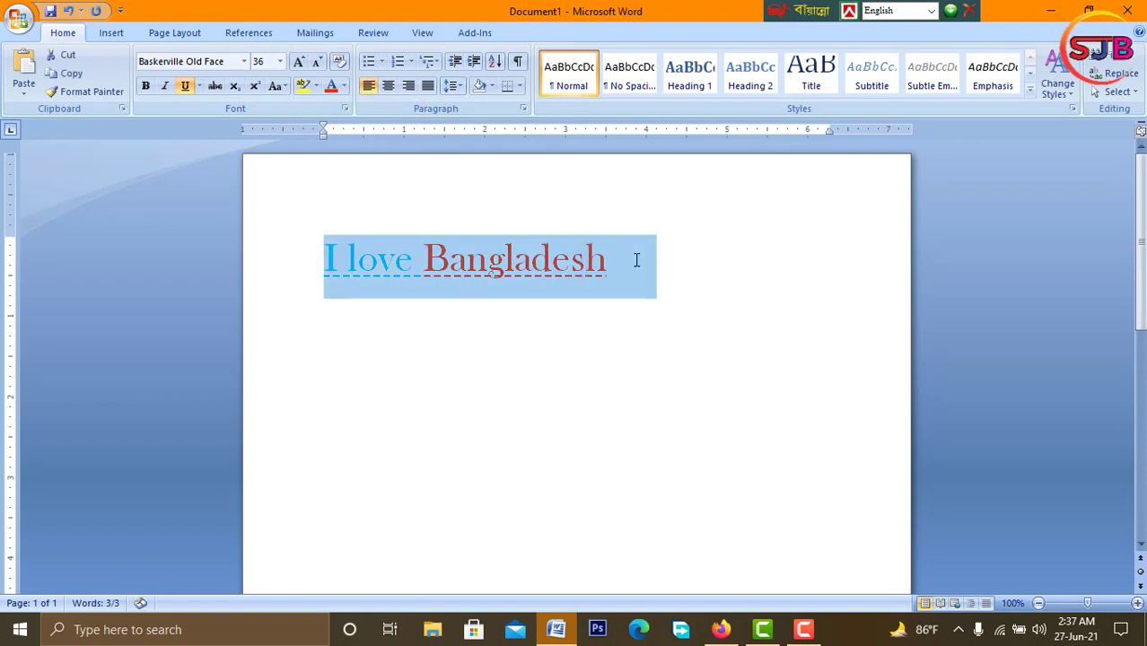
click(316, 85)
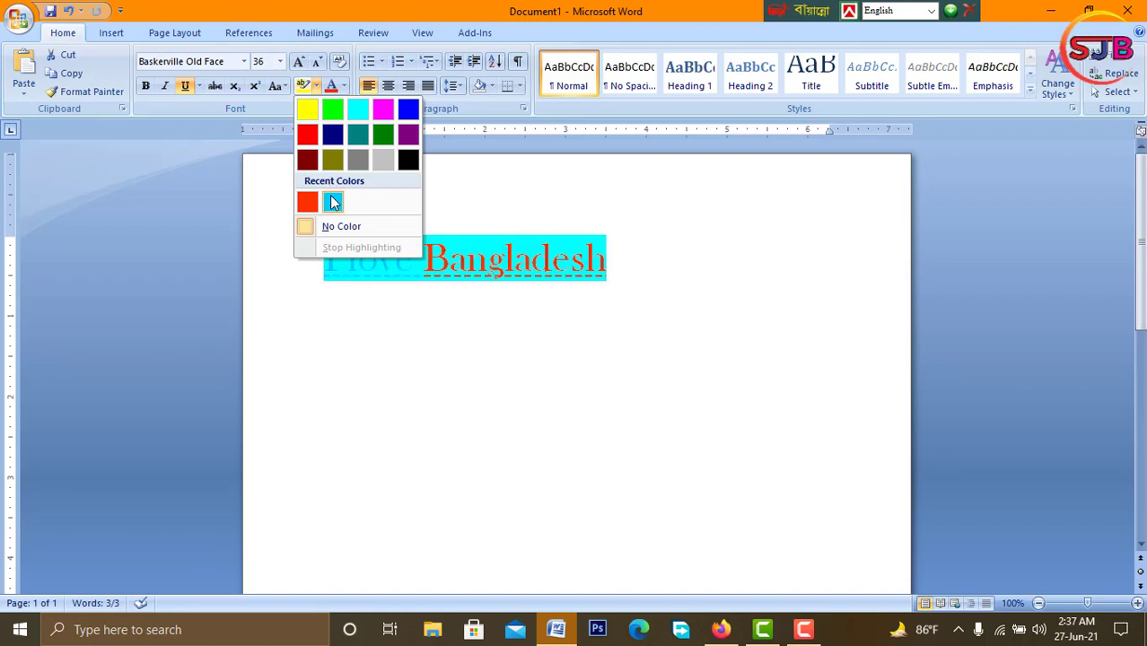
click(309, 117)
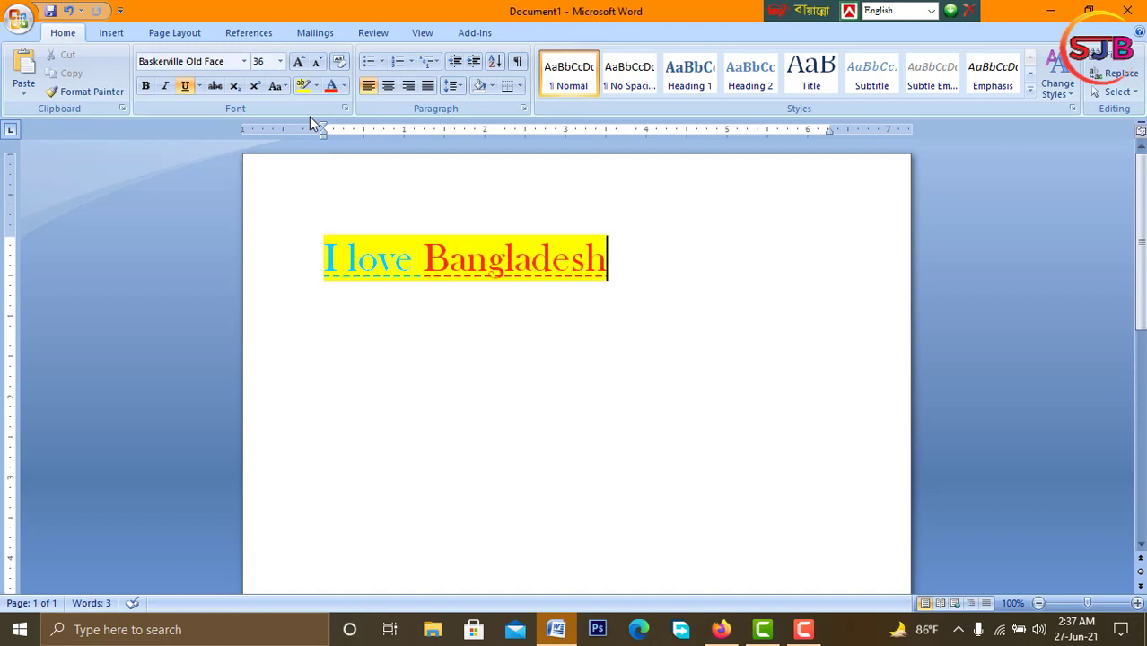
click(280, 88)
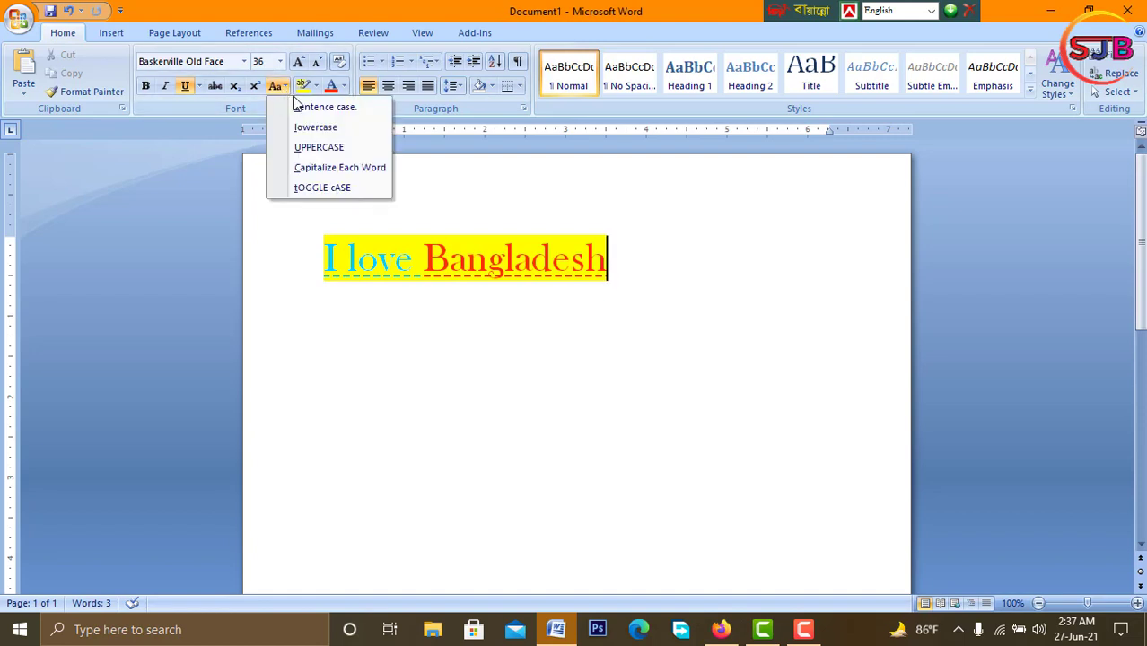
Close the Change Case options without changing the line's capitalisation
click(285, 88)
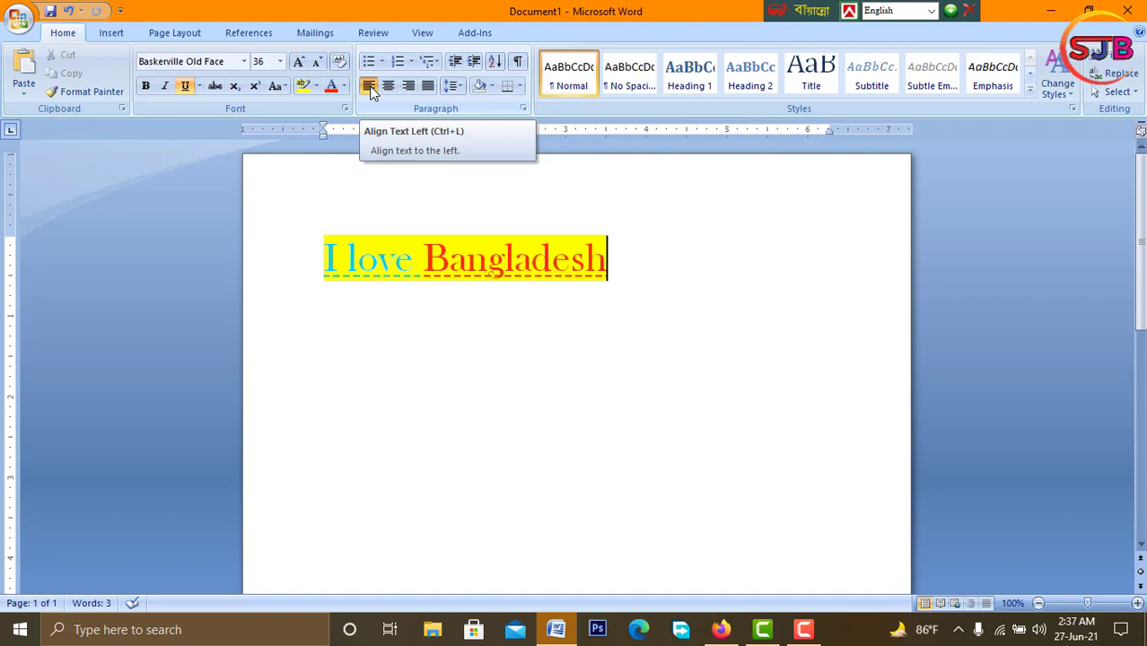
Left-align the 'I love Bangladesh' line with the caret at its start
click(368, 89)
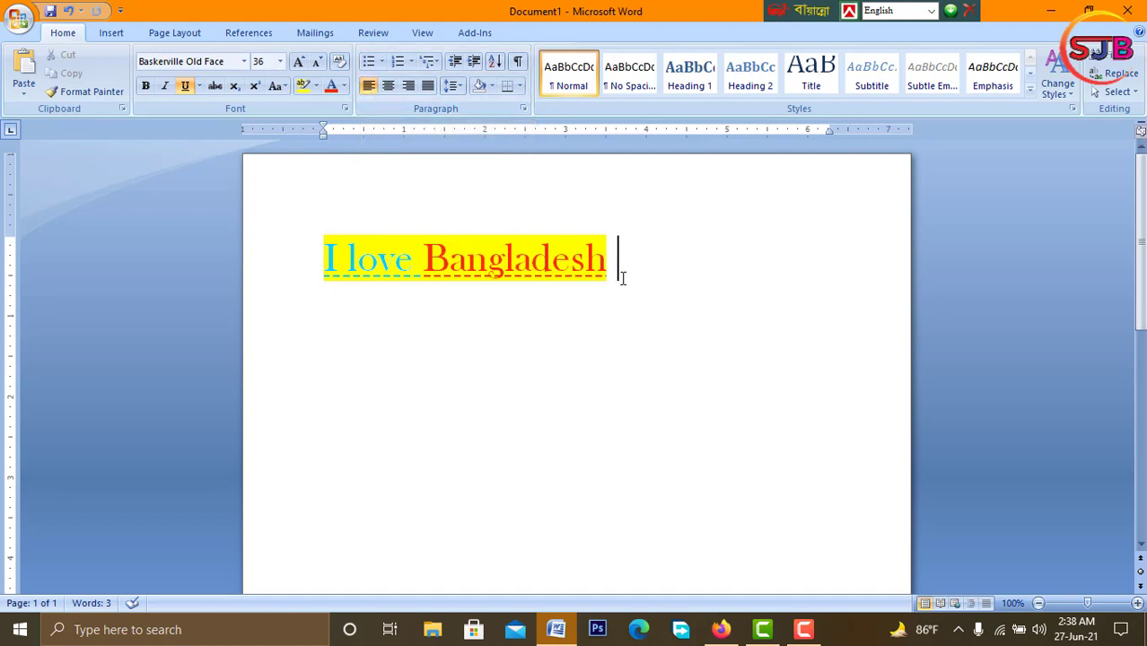
key(shift+Right)
click(319, 258)
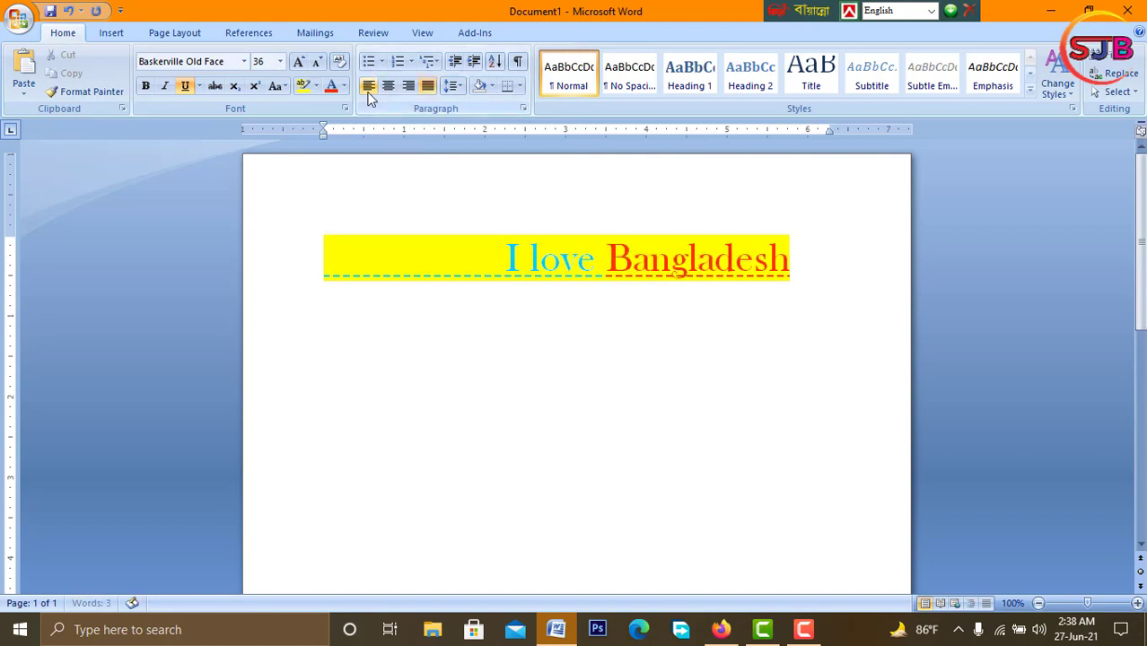
click(368, 92)
click(368, 93)
Cycle the paragraph through centre, left and right alignment, finishing with Justify
key(ctrl+e)
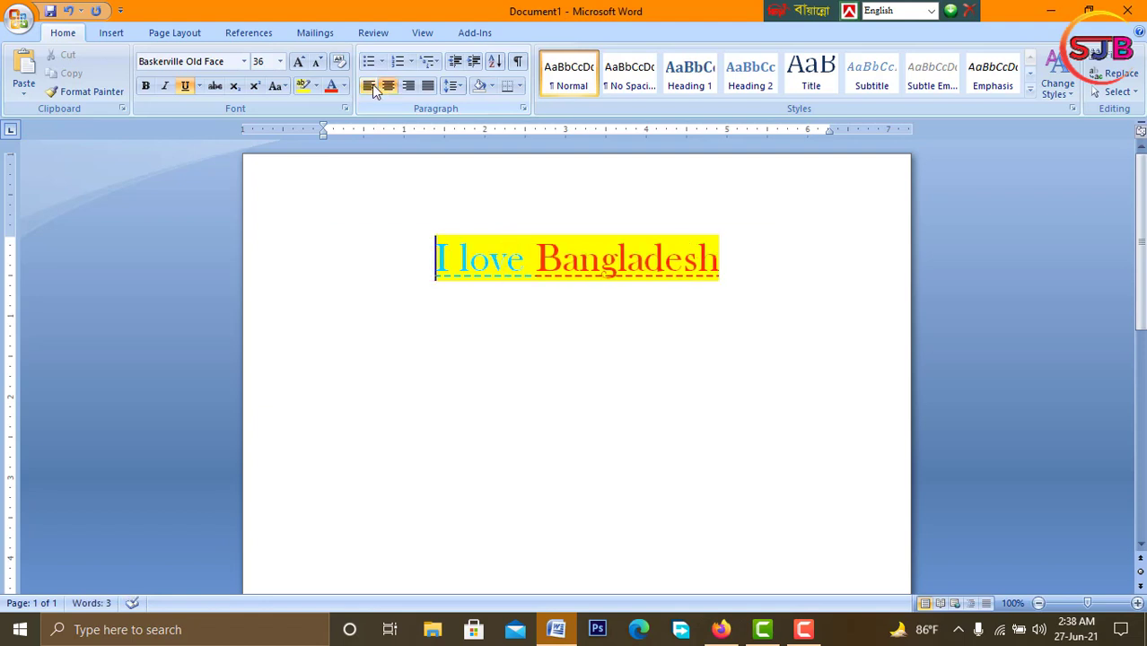
key(ctrl+l)
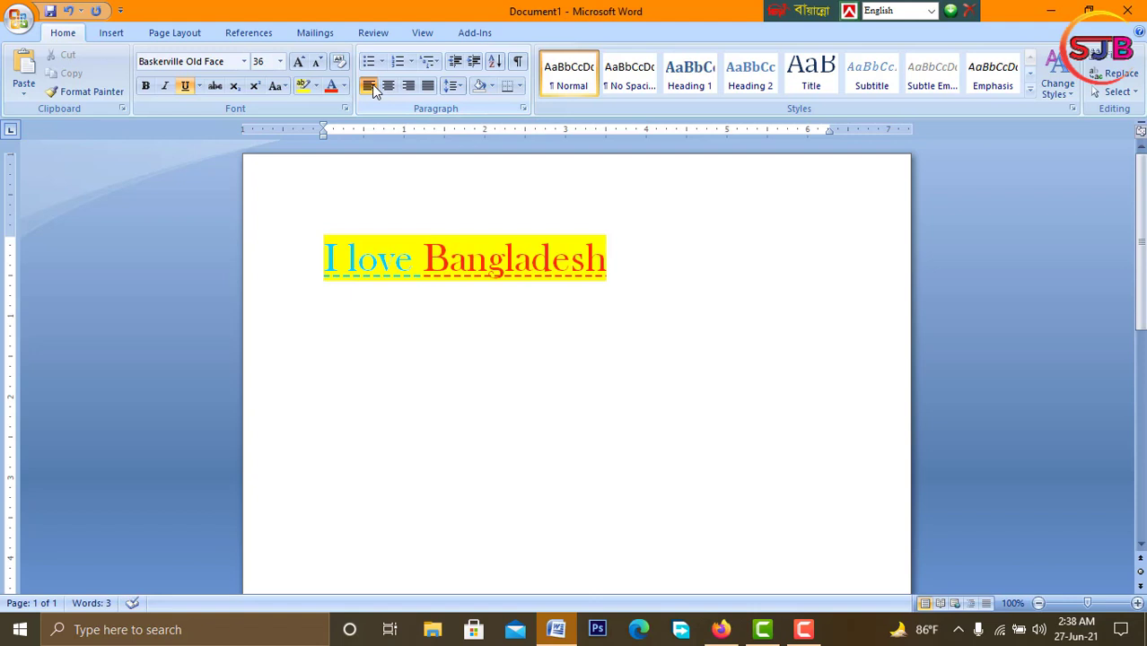
key(ctrl+j)
key(ctrl+l)
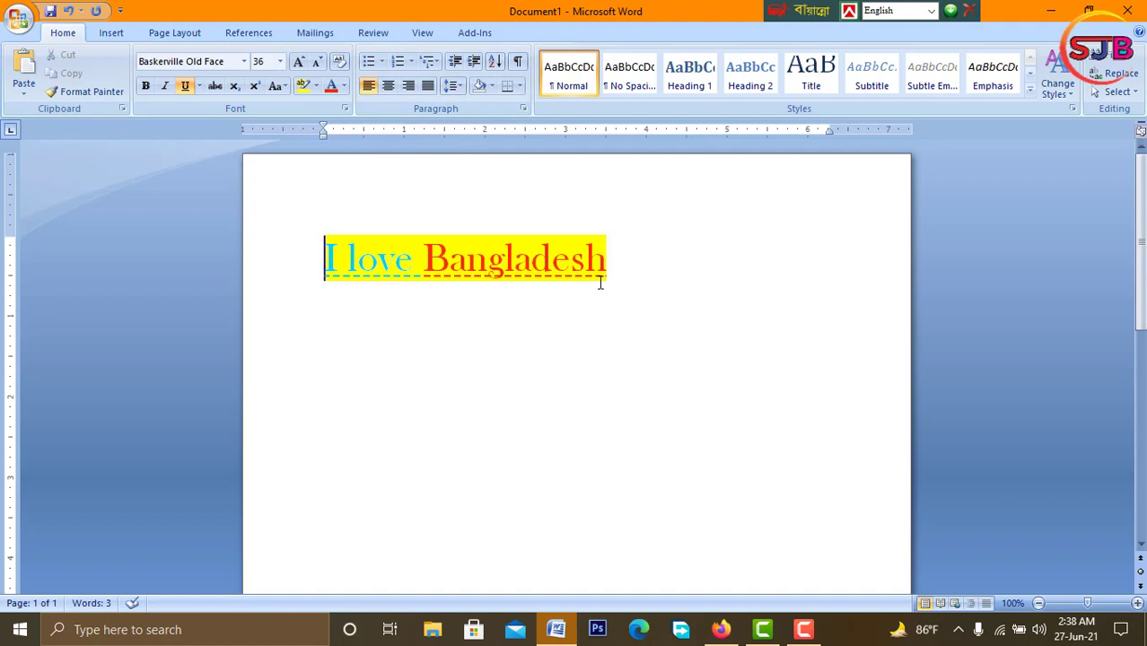
key(ctrl+e)
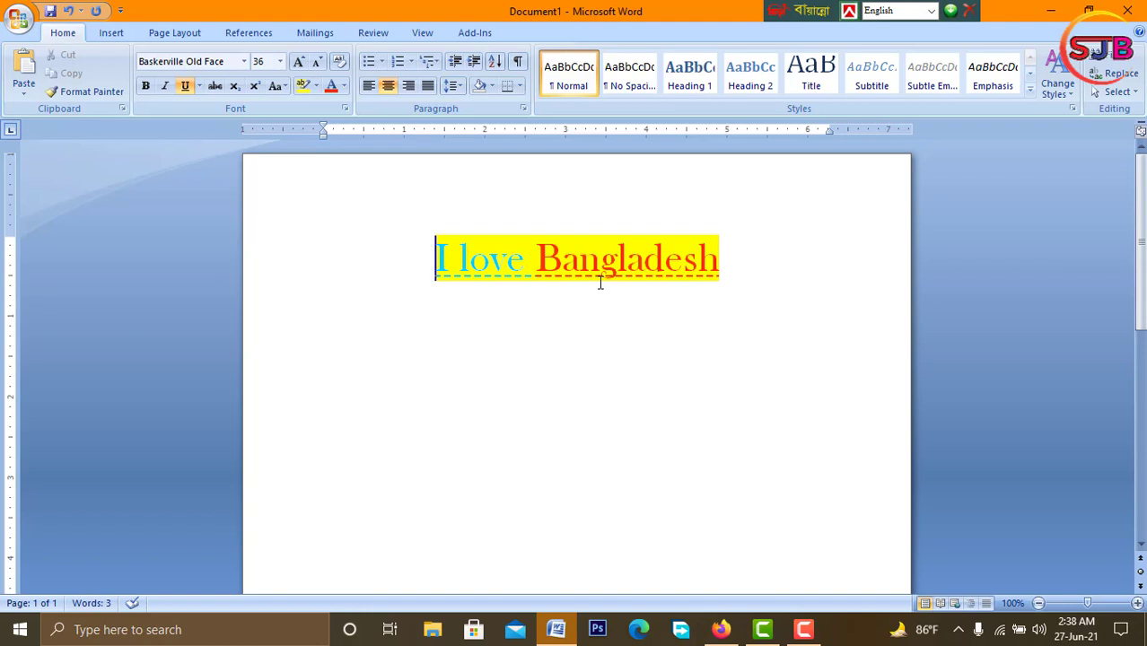
click(408, 89)
click(409, 90)
click(408, 89)
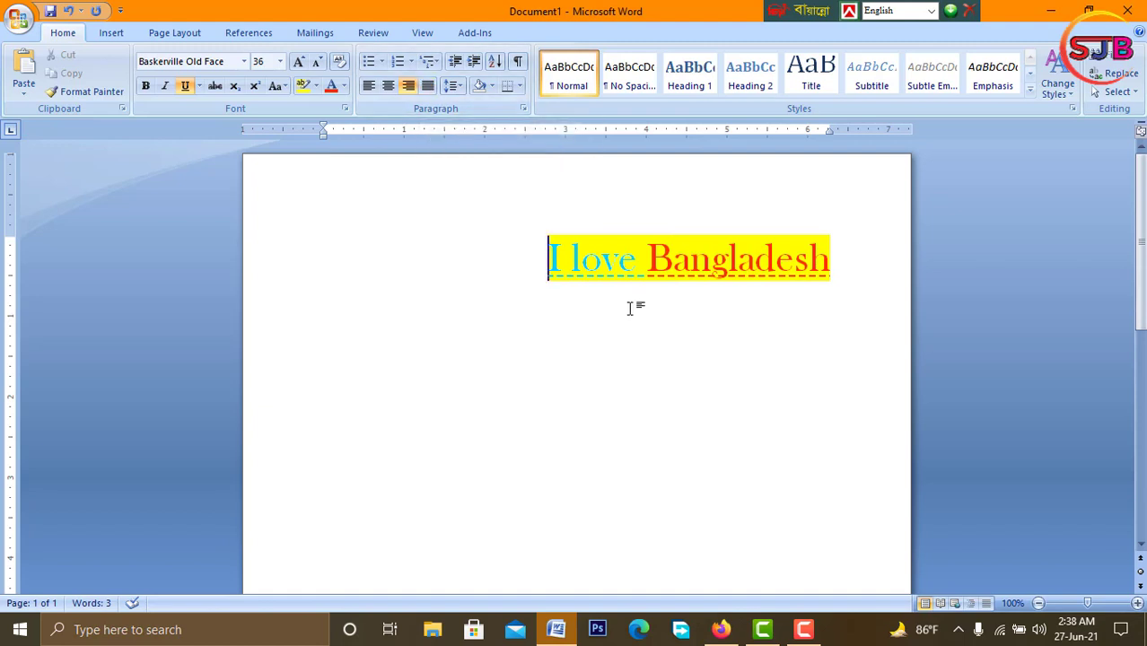
key(ctrl+j)
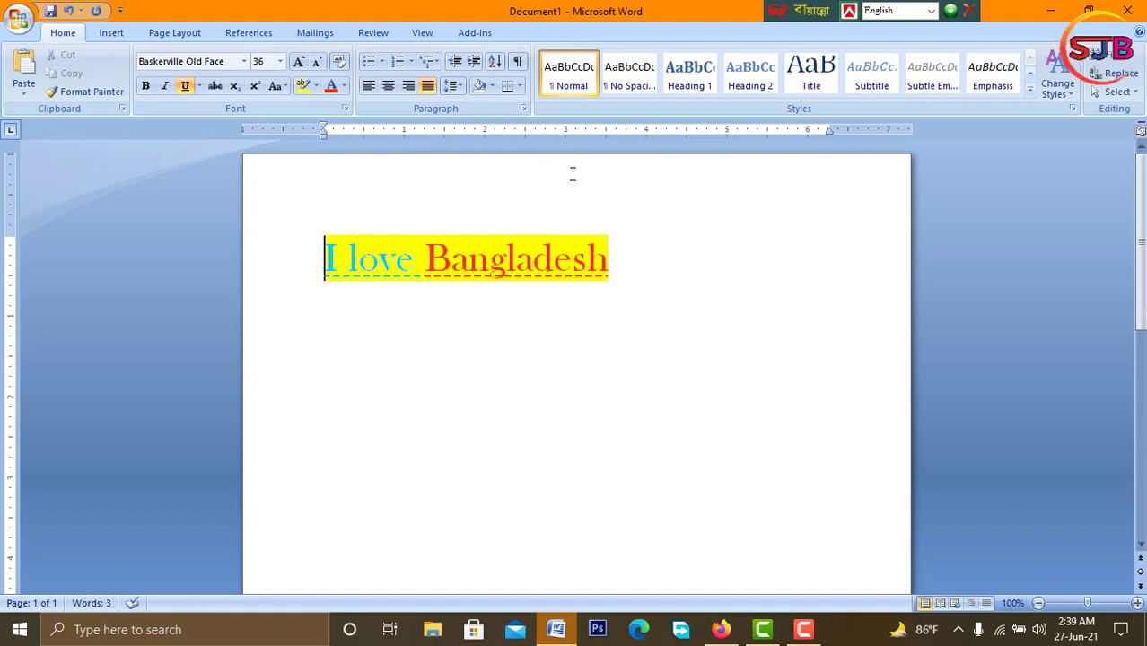
Try 1.5 line spacing, set it back to 1.0, and start a new line below
click(459, 85)
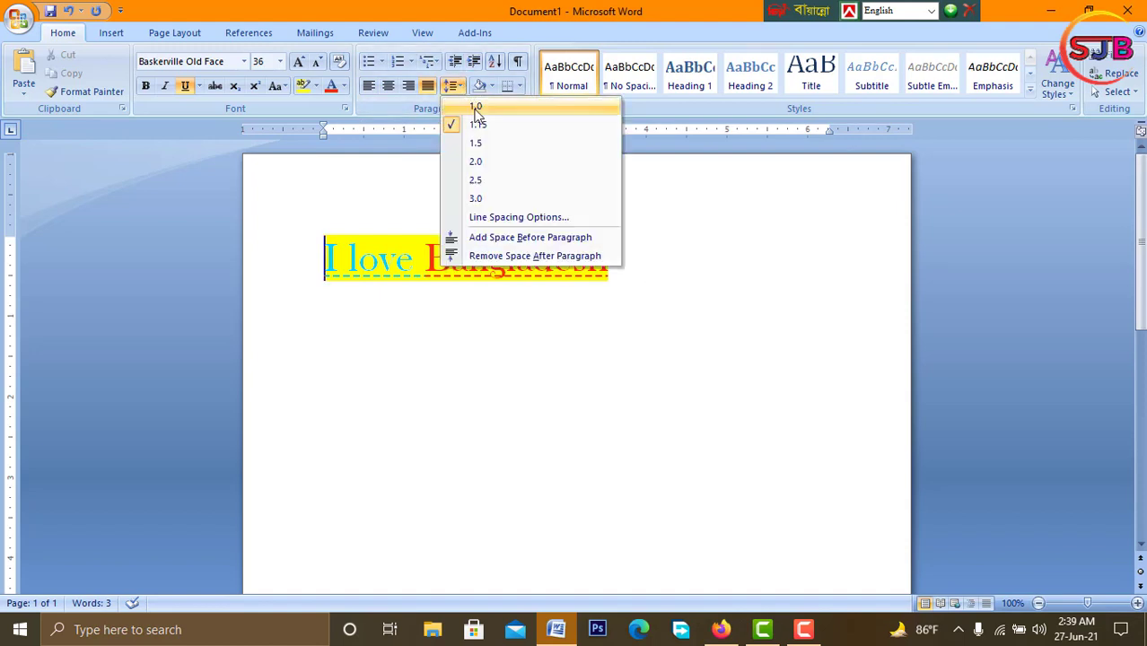
click(491, 142)
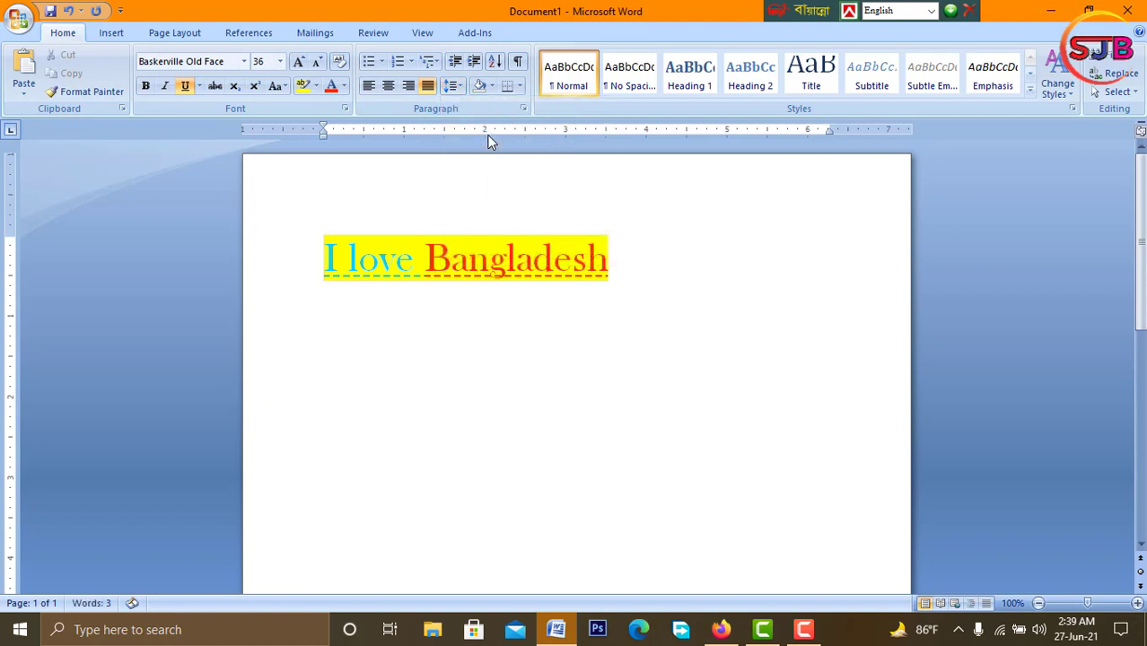
click(457, 82)
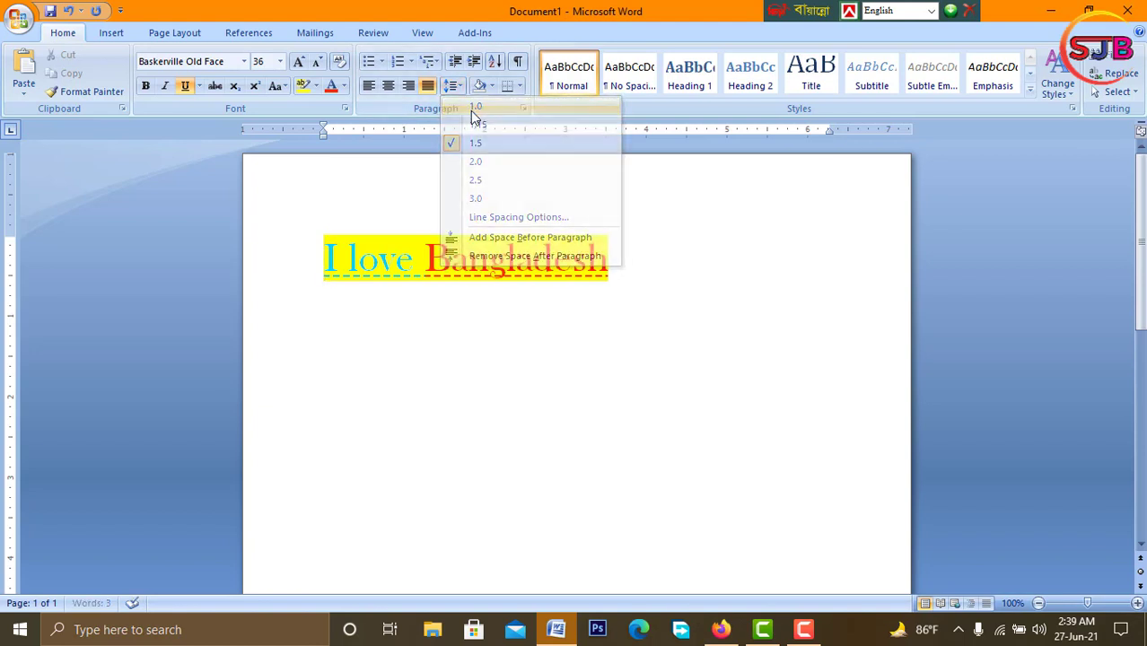
click(476, 107)
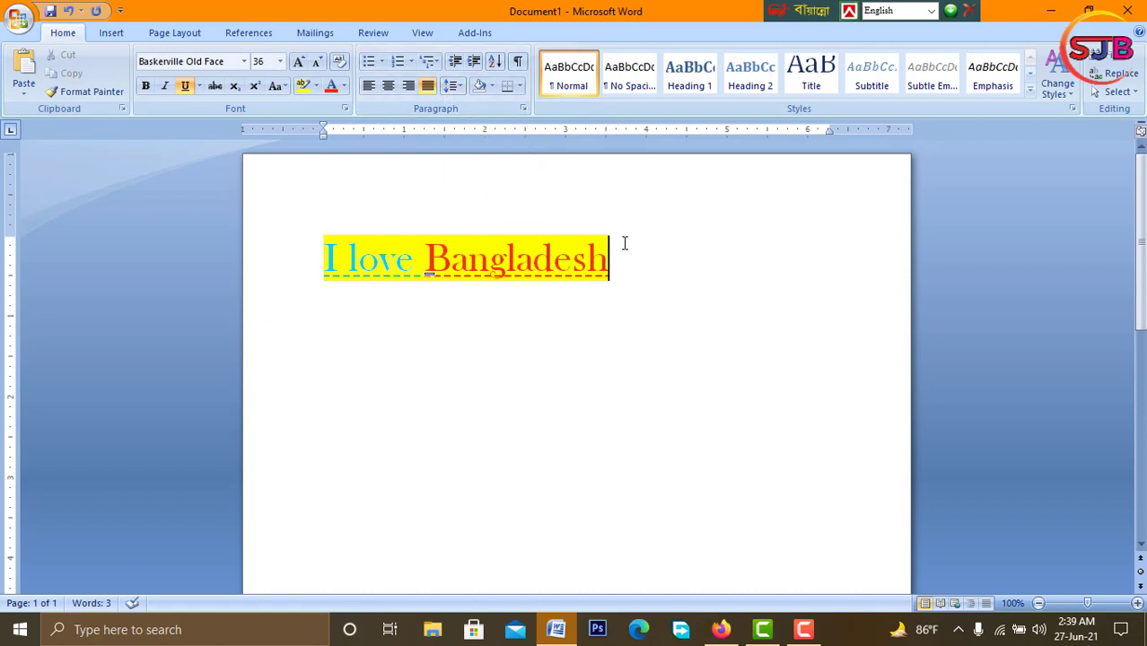
key(Return)
Type 'Ami tomake valobasi I love Bangladesh. Bangladesh my love', correcting two typos
text(a)
text(mi tom)
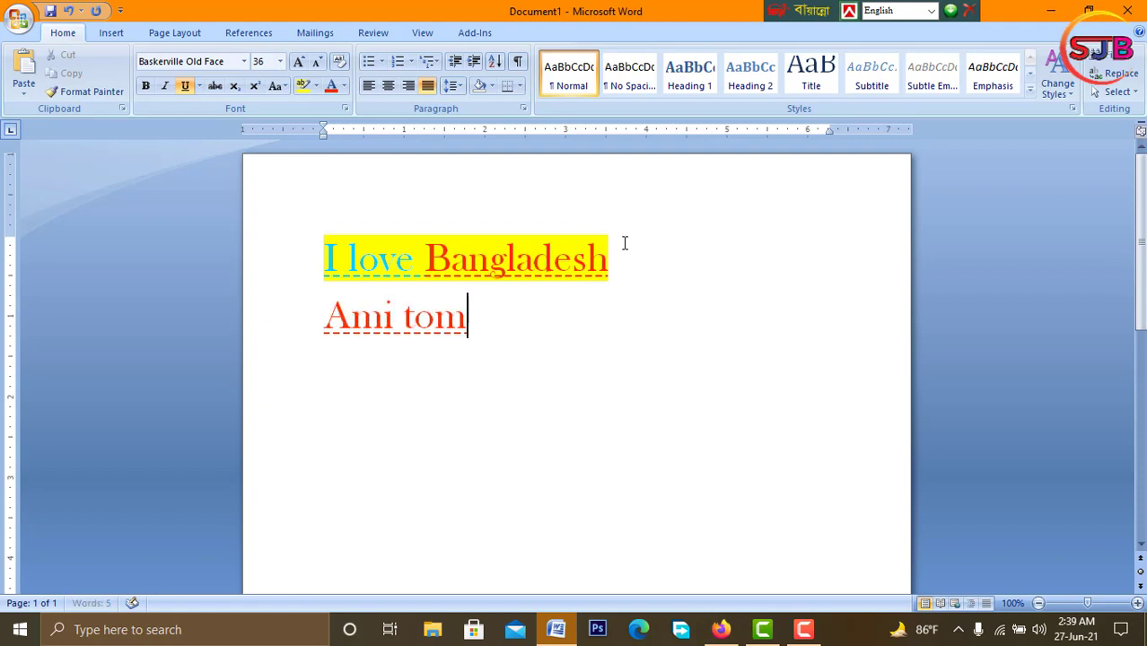
text(ake )
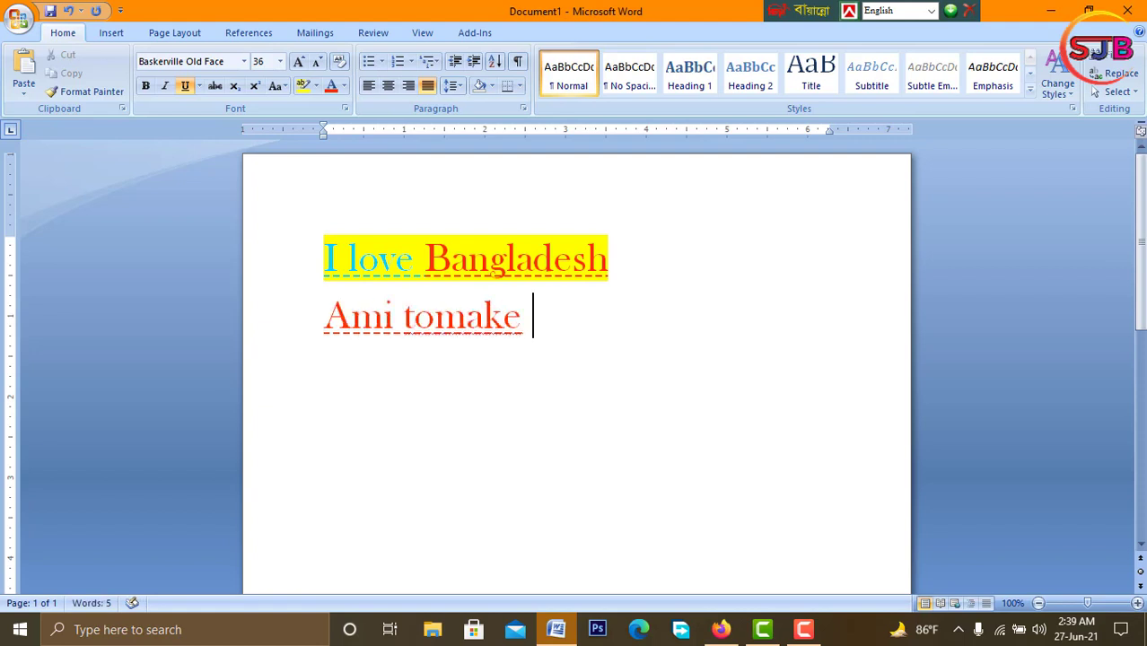
text(valob)
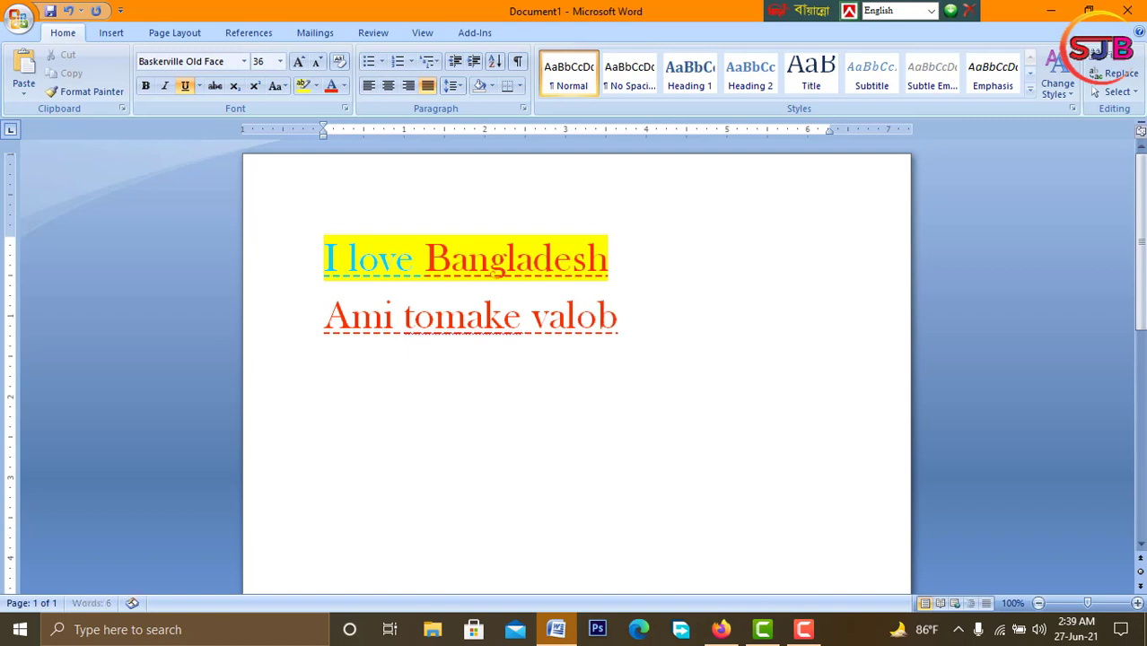
text(asi )
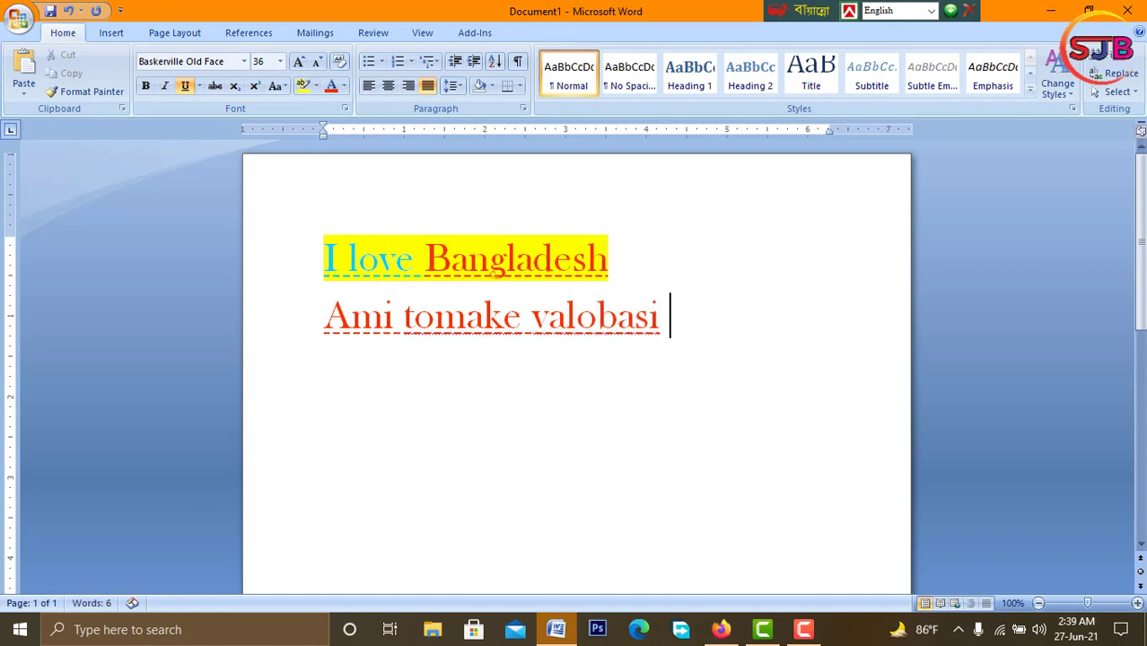
text(m)
key(BackSpace)
text(I)
text( love )
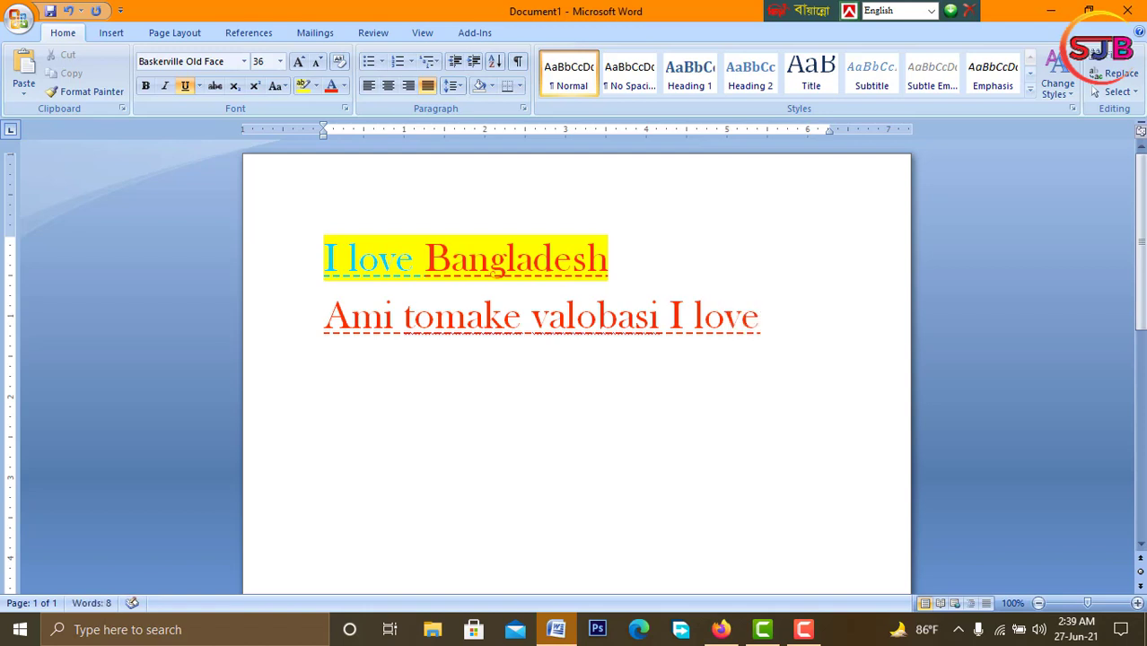
text(bab)
key(BackSpace)
text(n)
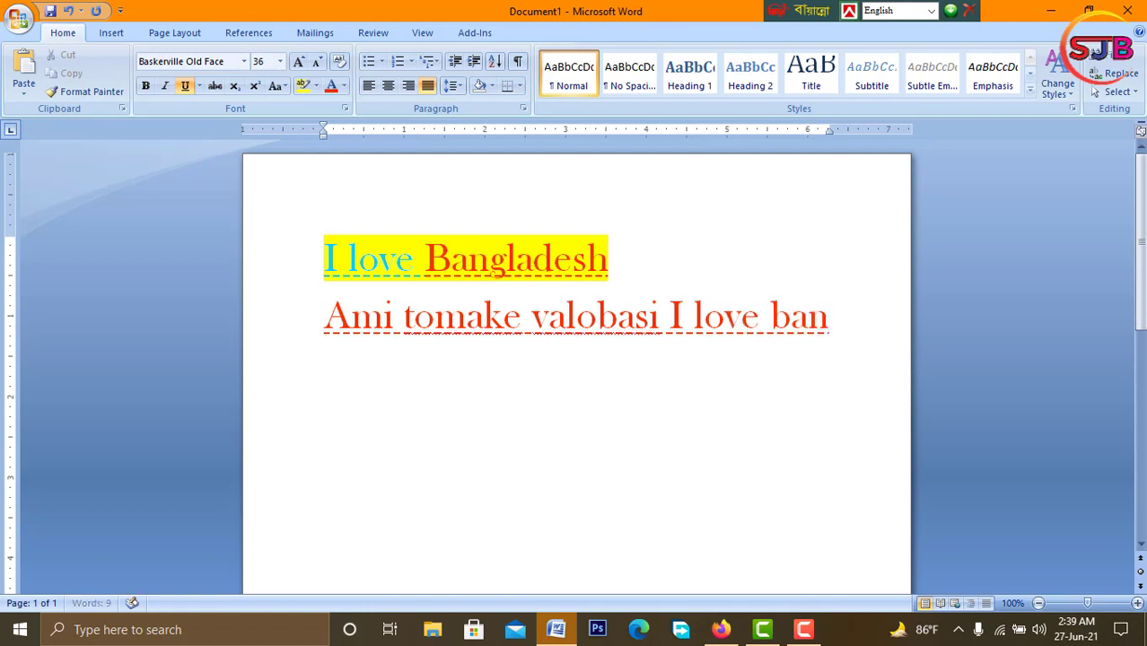
text(glades)
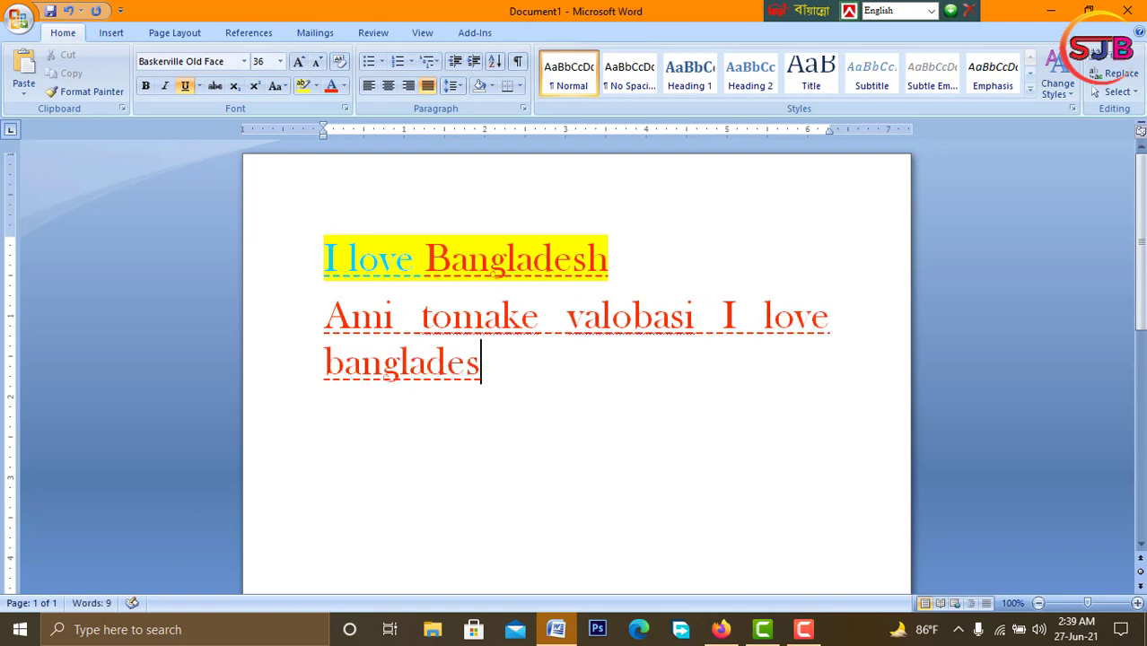
text(h.)
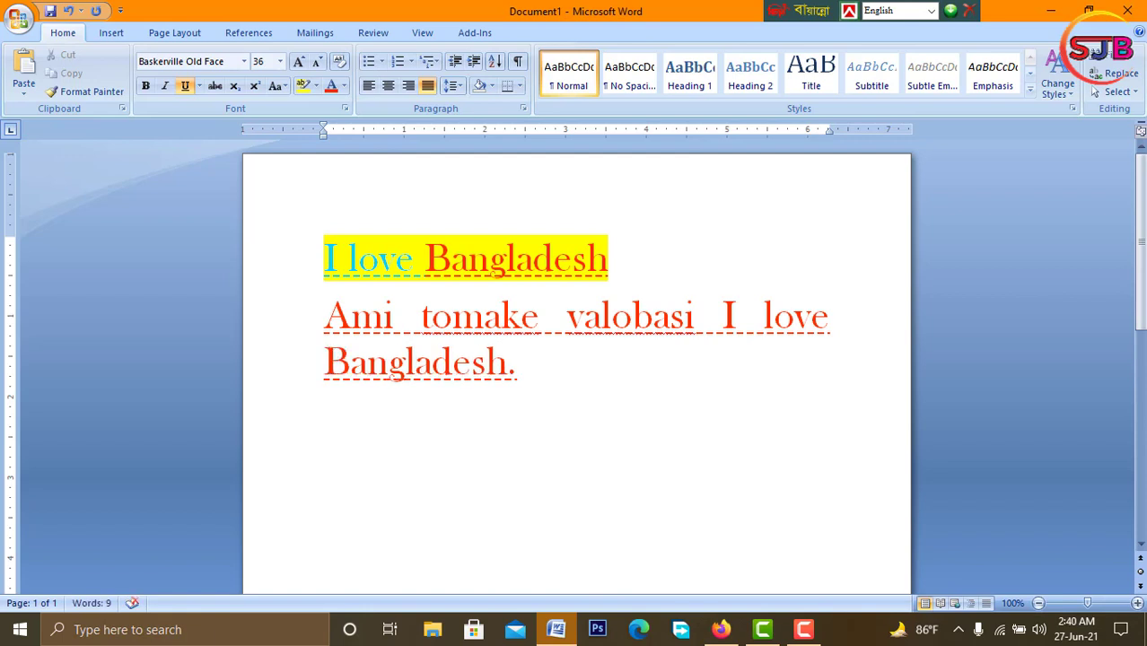
text( ba)
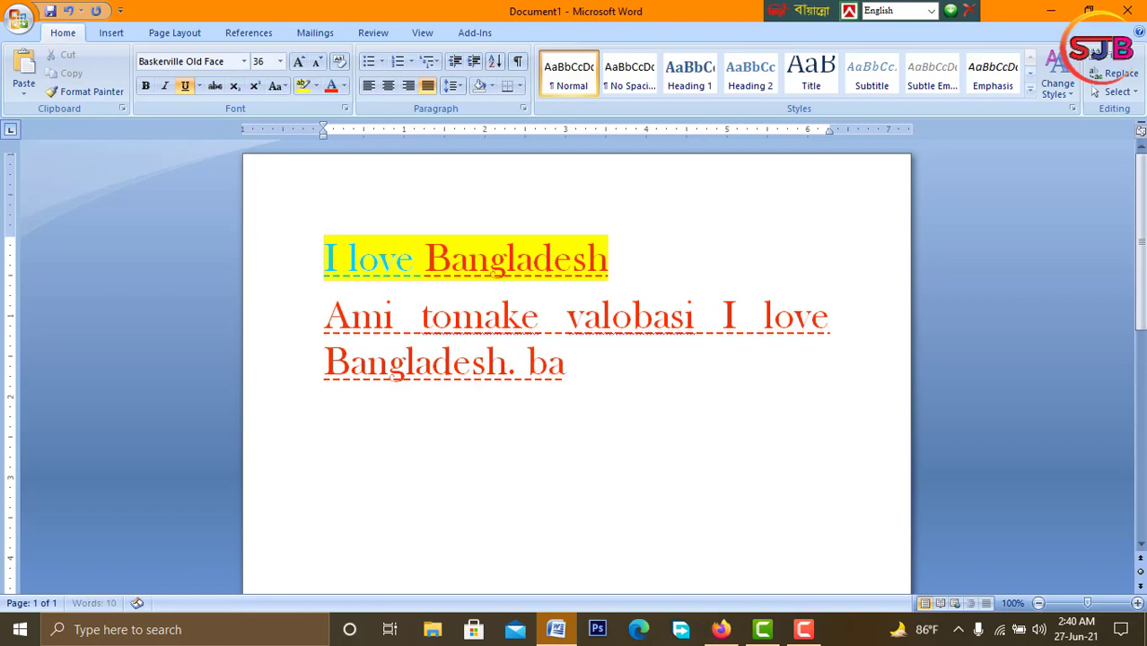
text(nglad)
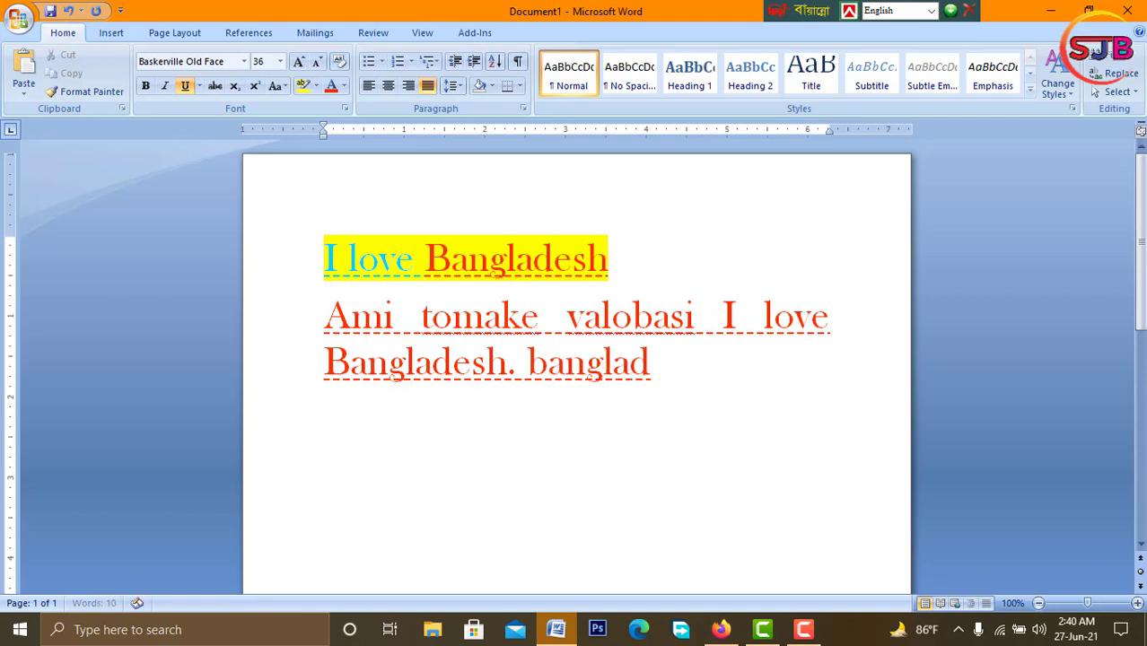
text(esh)
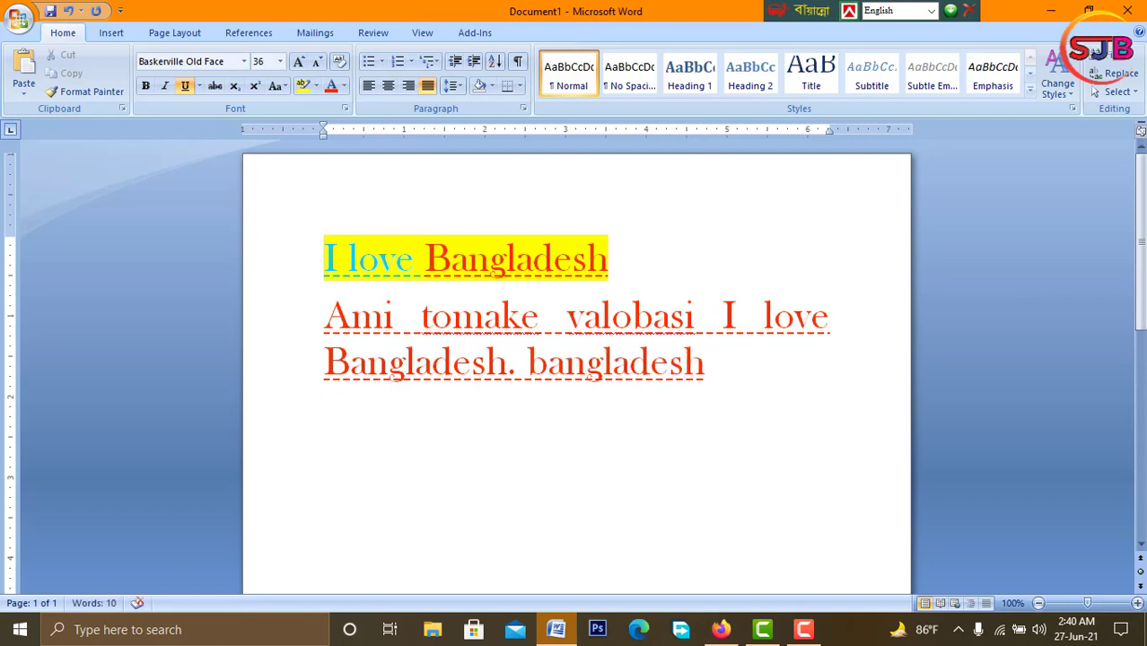
text( m)
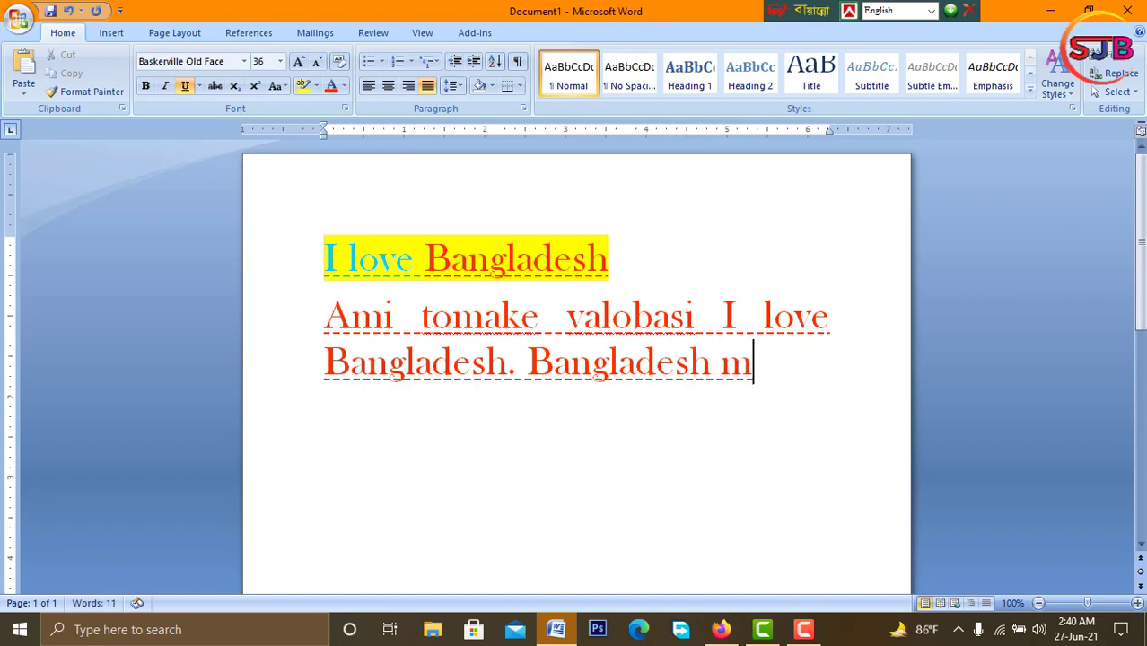
text(y love)
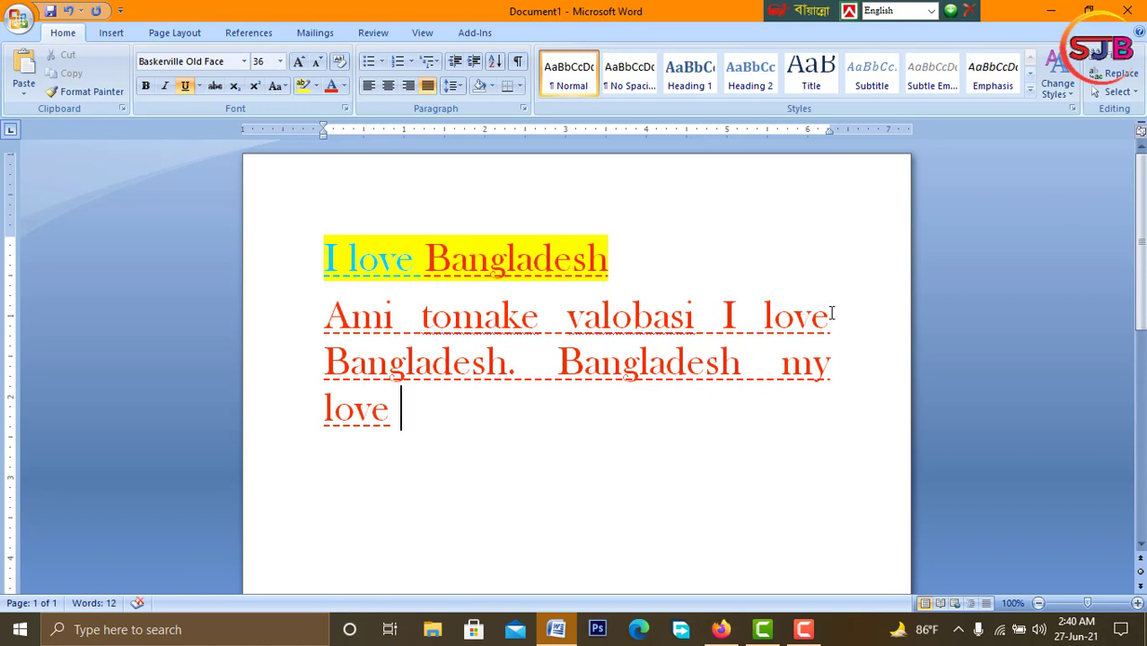
Select the whole 'Ami tomake valobasi…' paragraph and remove its dashed underline
drag(829, 314, 368, 359)
click(368, 359)
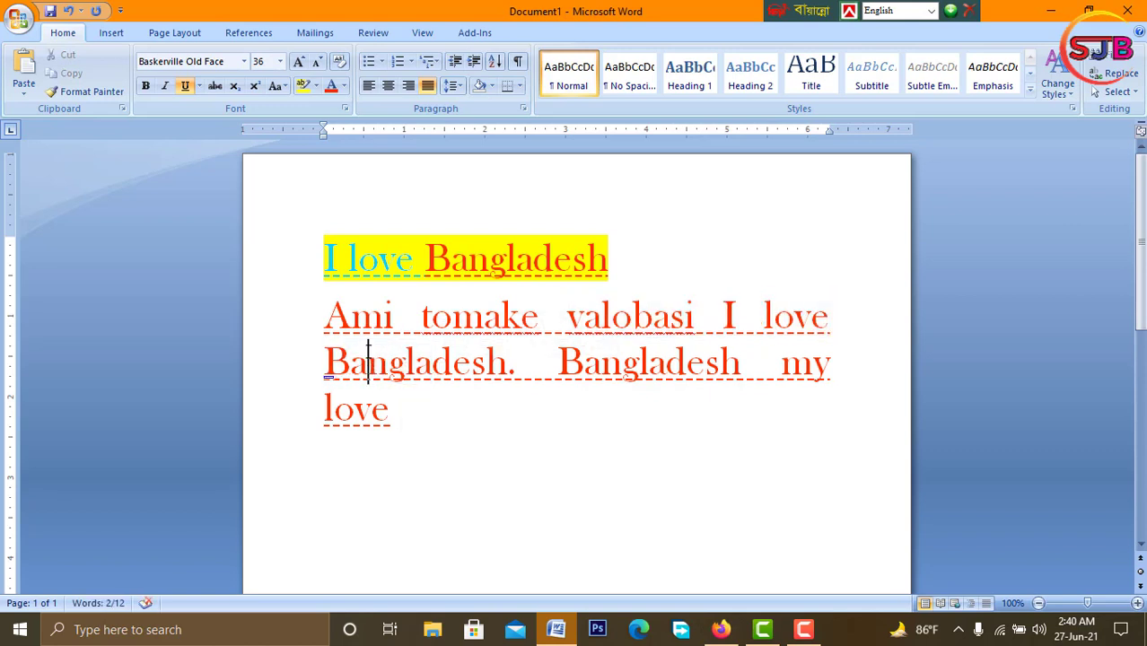
click(338, 338)
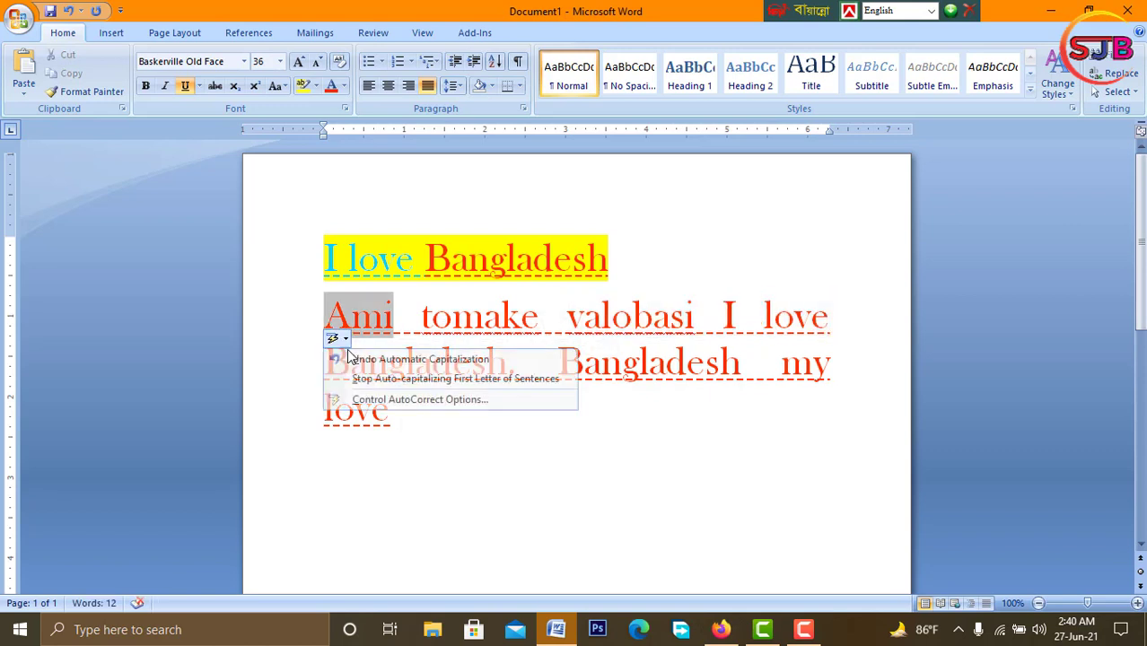
click(475, 444)
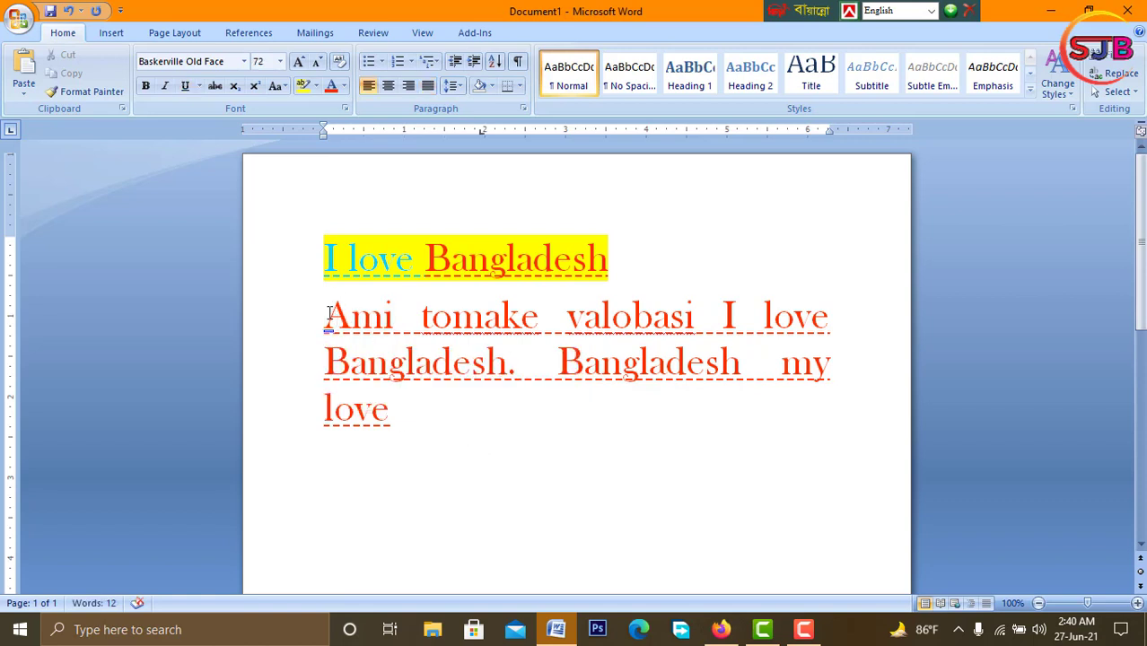
drag(325, 314, 441, 403)
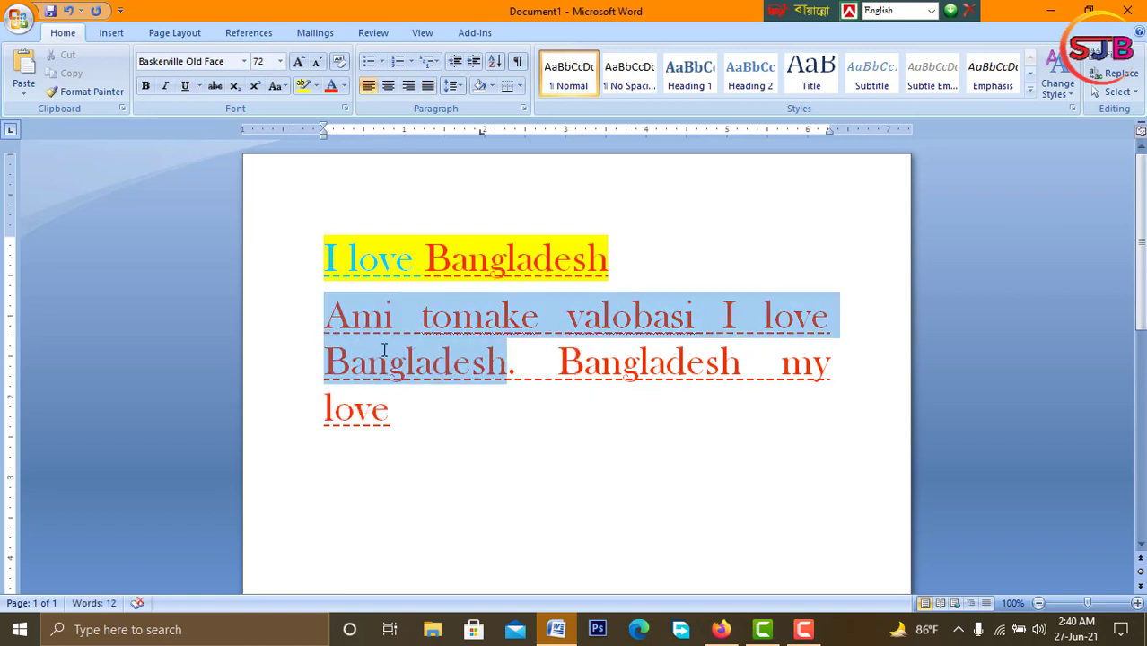
click(185, 85)
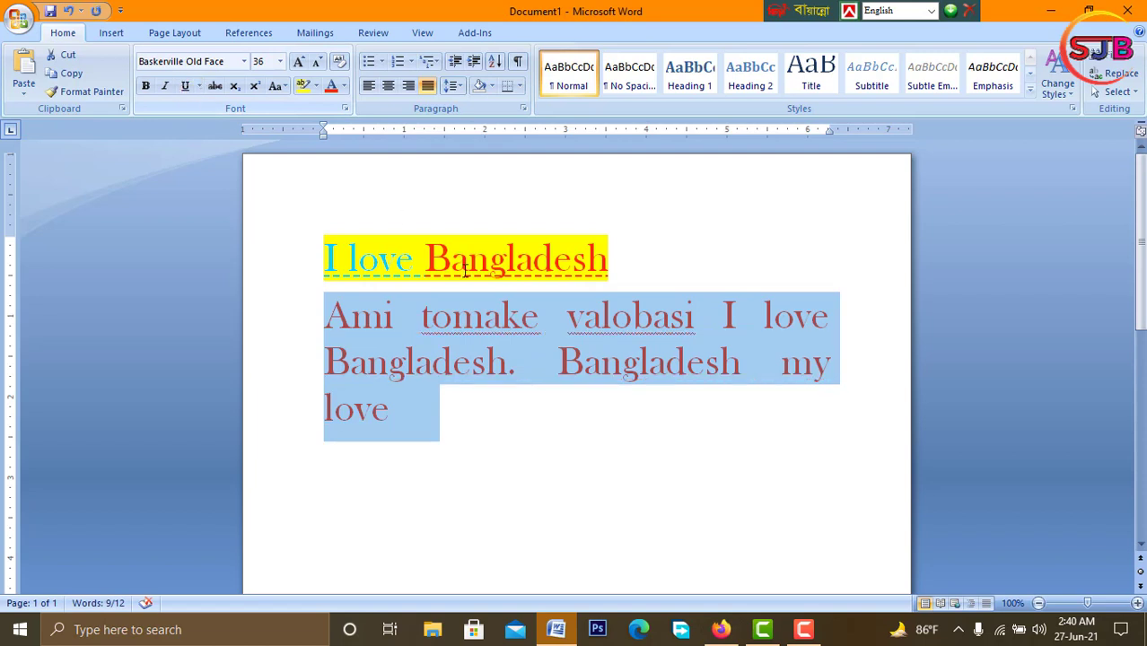
Check the body paragraph's Line Spacing Options dialog, close it unchanged, then show Line Spacing choices
click(551, 405)
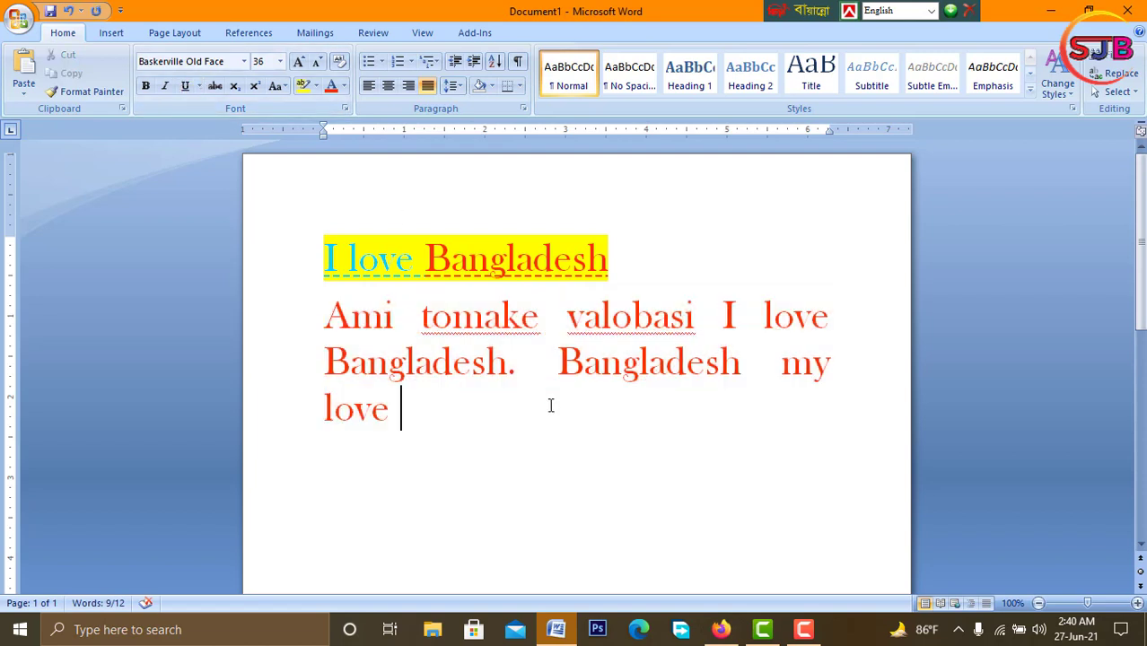
click(825, 322)
click(463, 84)
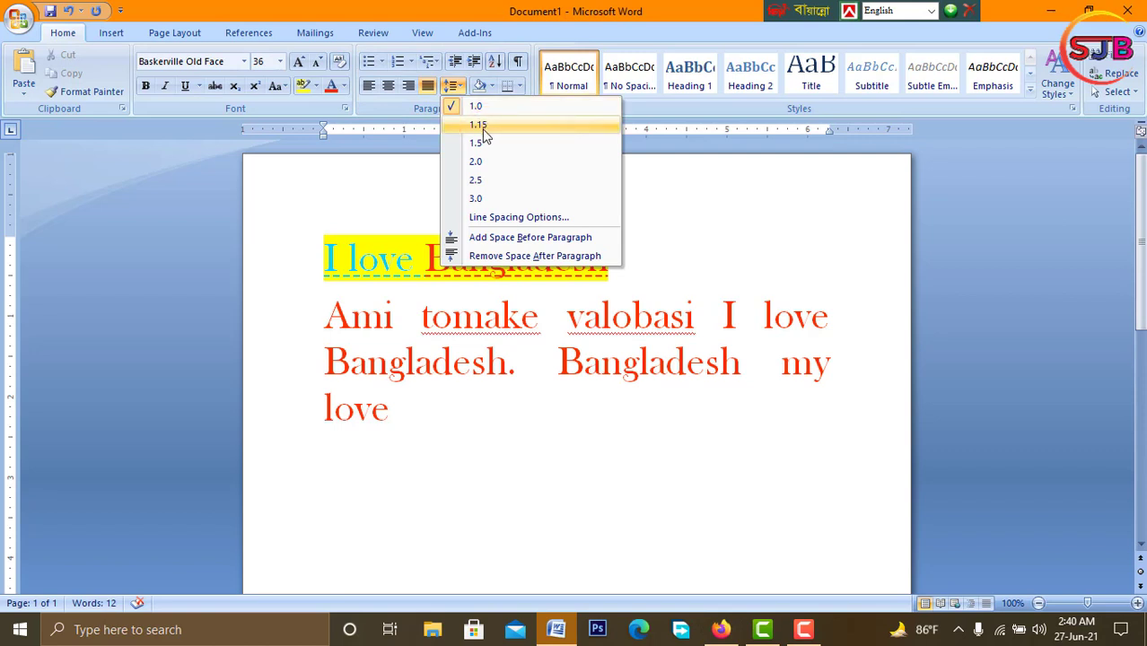
click(505, 218)
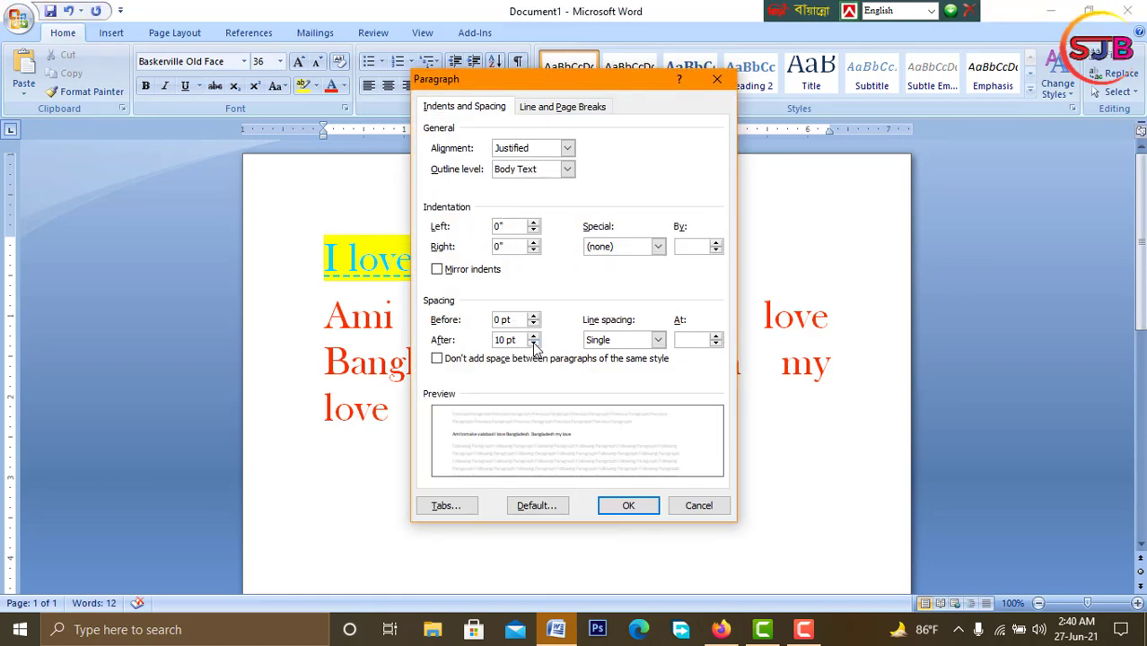
click(715, 83)
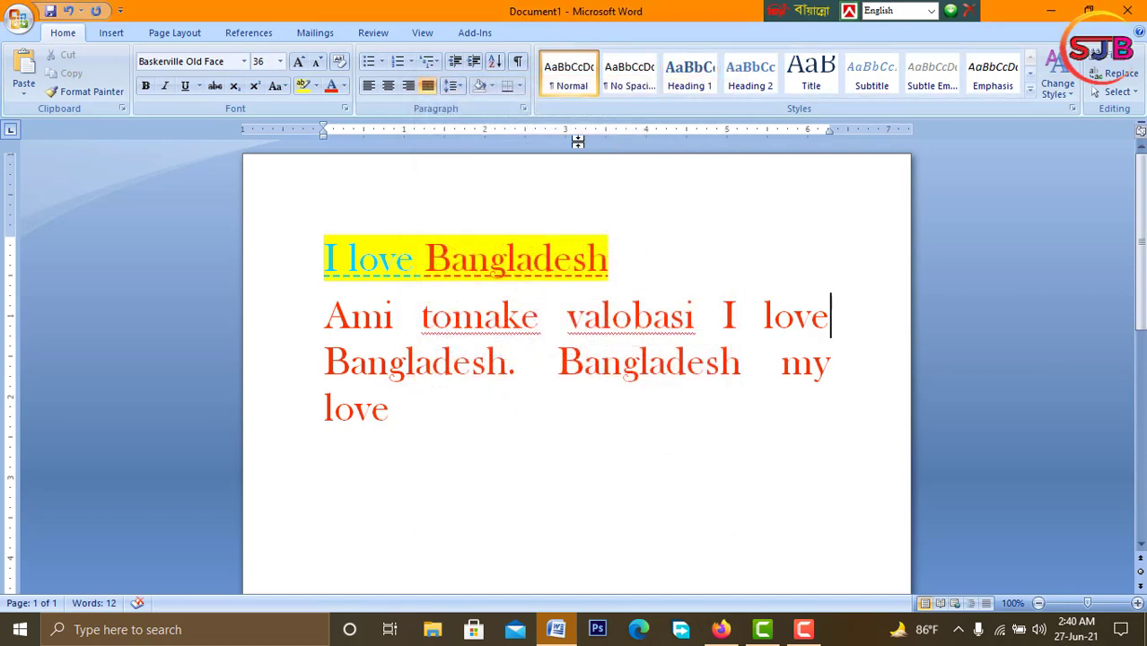
click(455, 86)
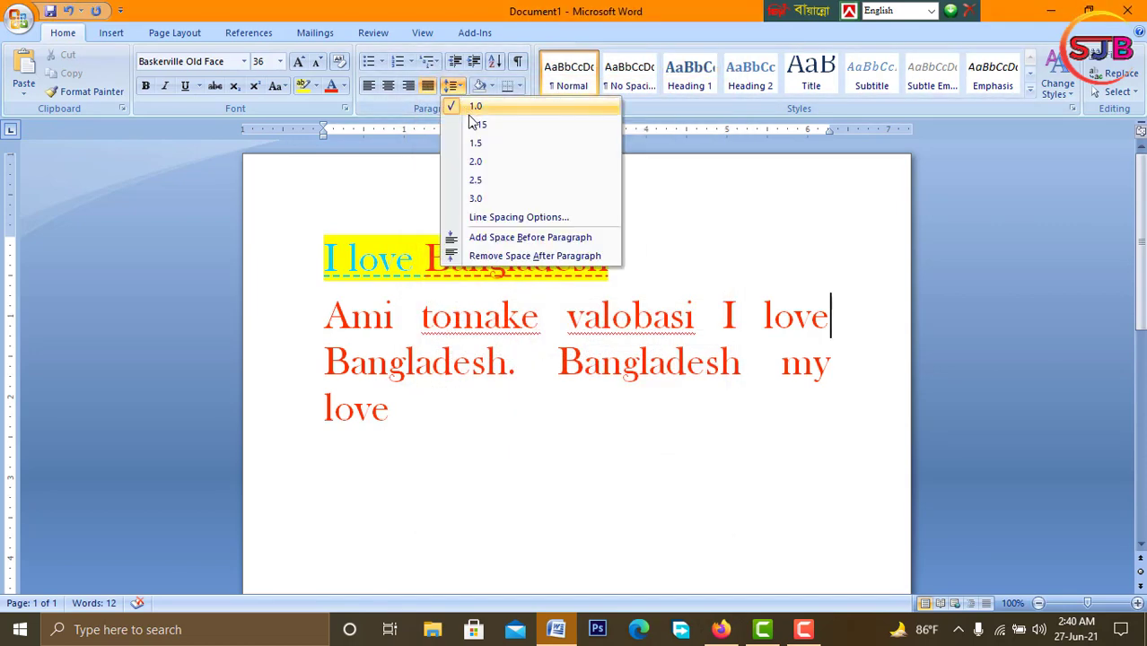
Try 1.15, 1.5, 2.0 and 2.5 line spacing on the body paragraph in turn
click(470, 125)
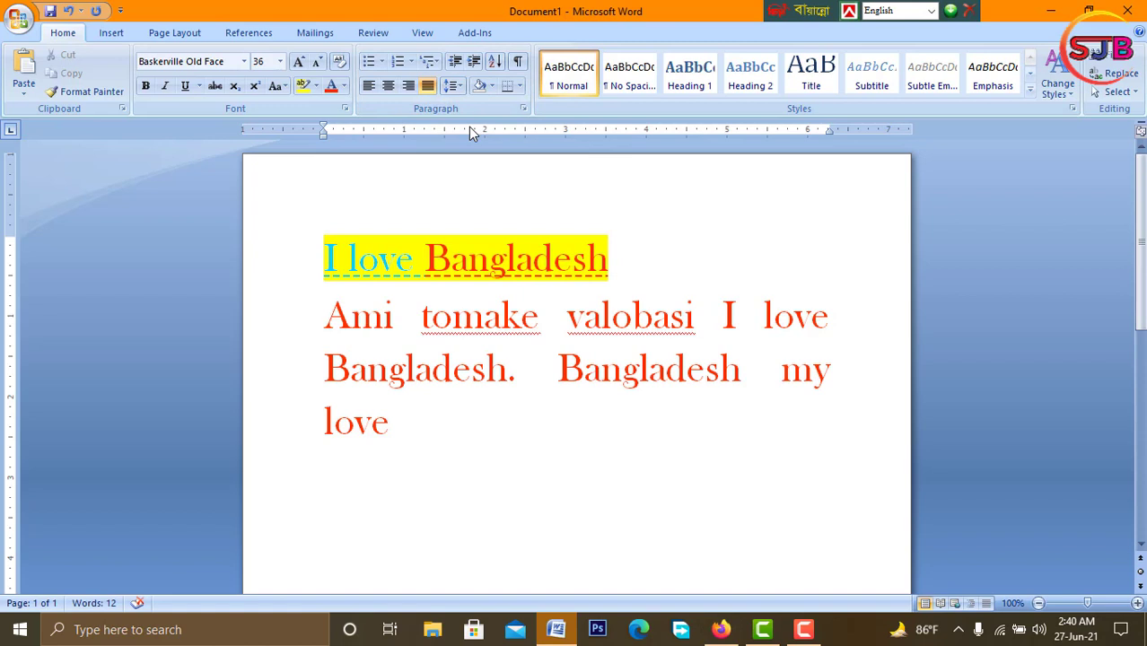
click(455, 86)
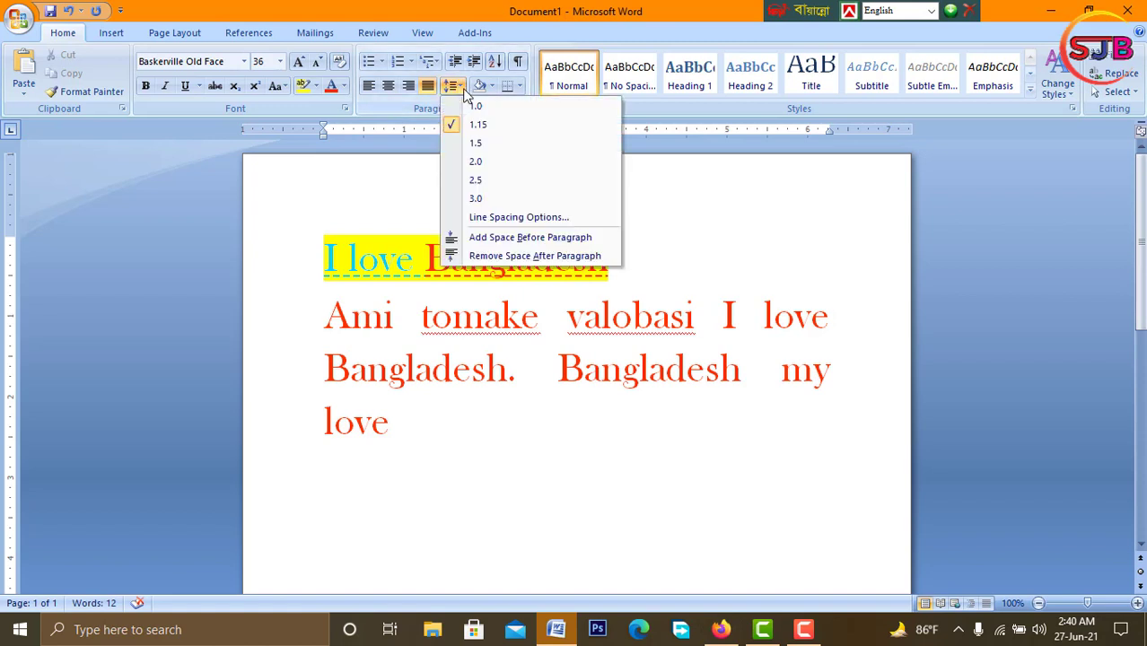
click(478, 144)
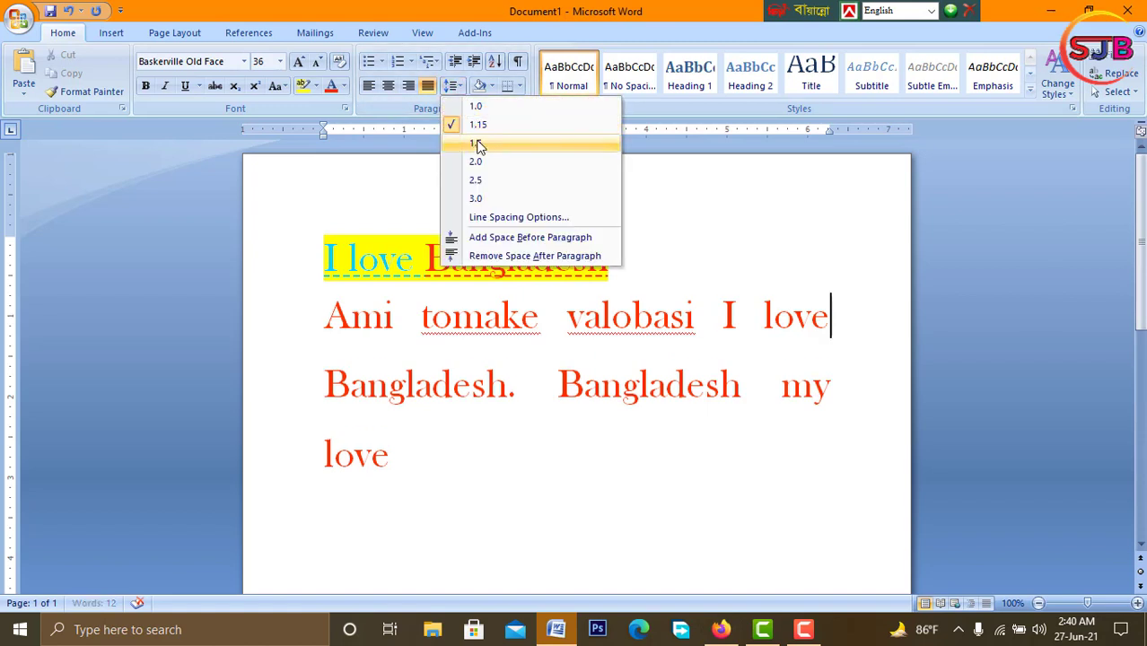
click(457, 87)
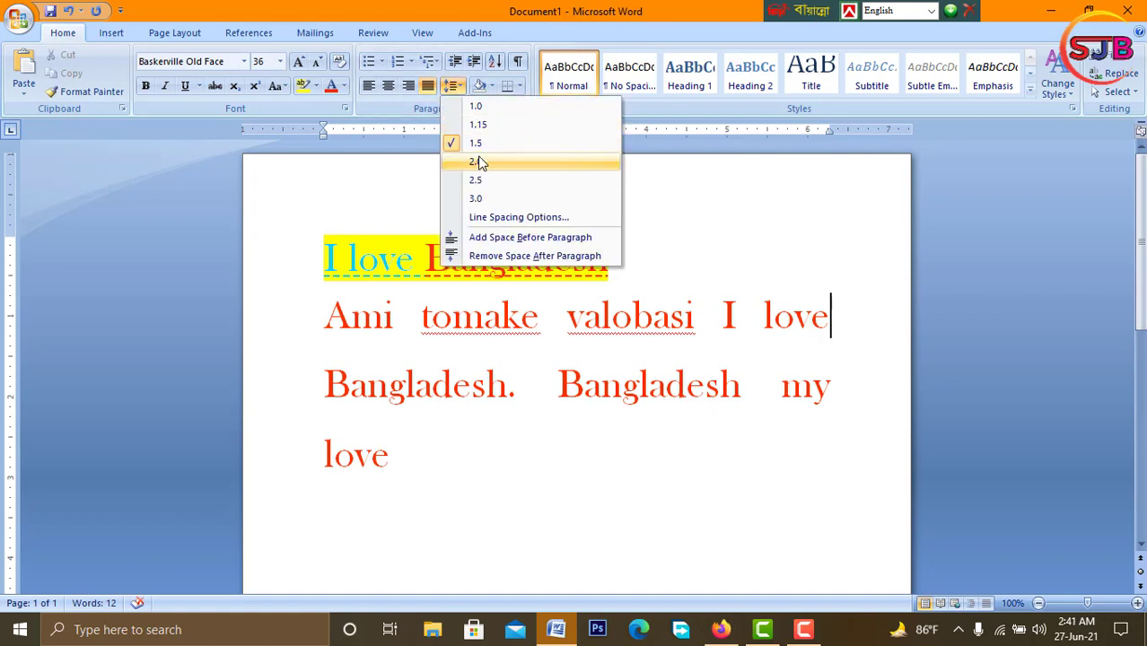
click(480, 163)
click(457, 86)
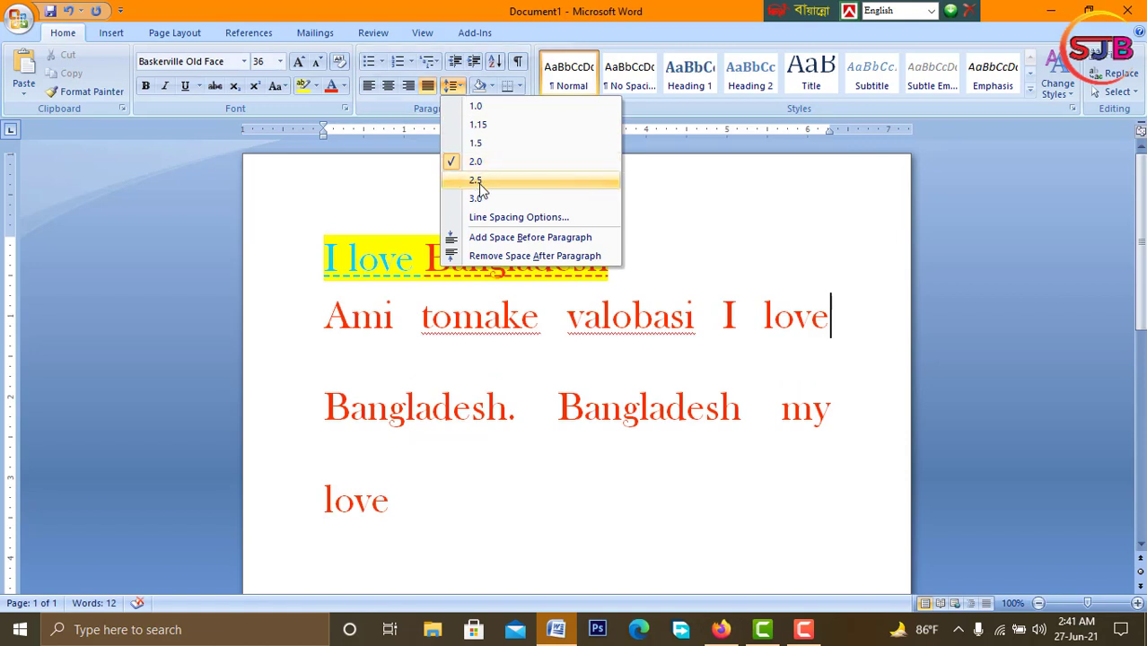
click(478, 182)
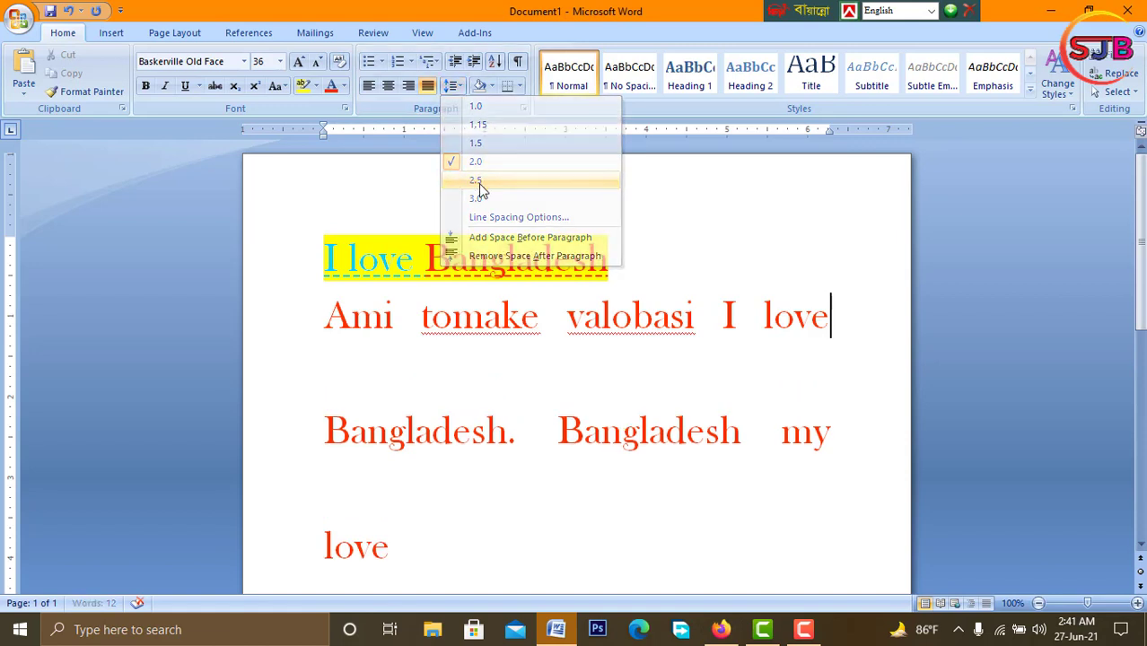
Return the body paragraph to single 1.0 line spacing
click(457, 86)
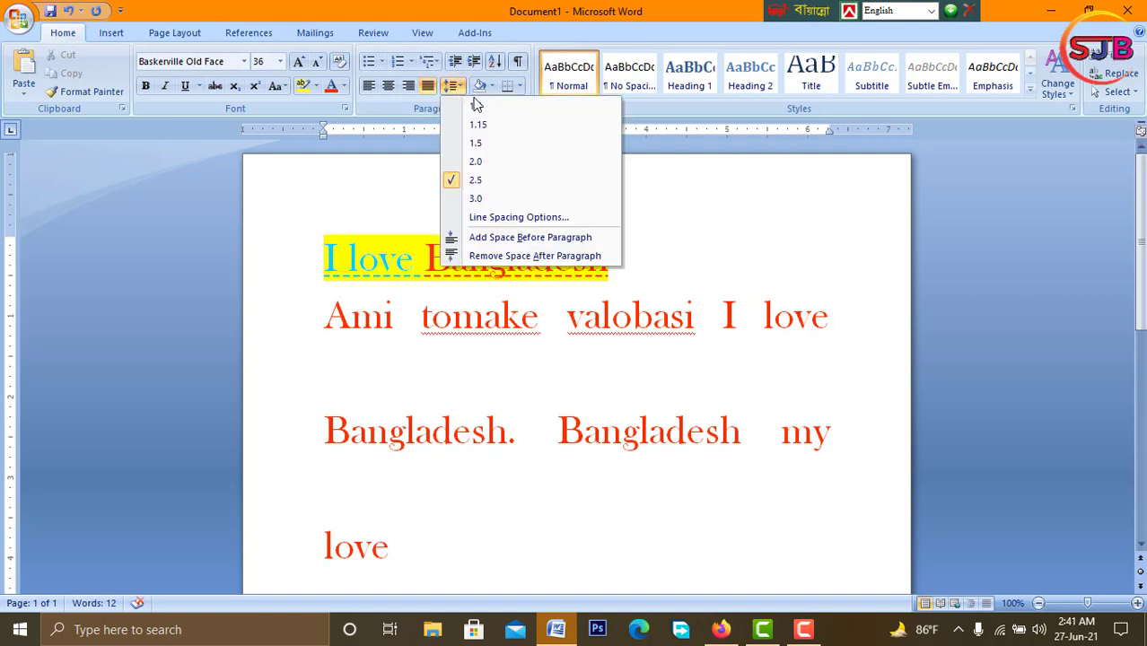
click(654, 187)
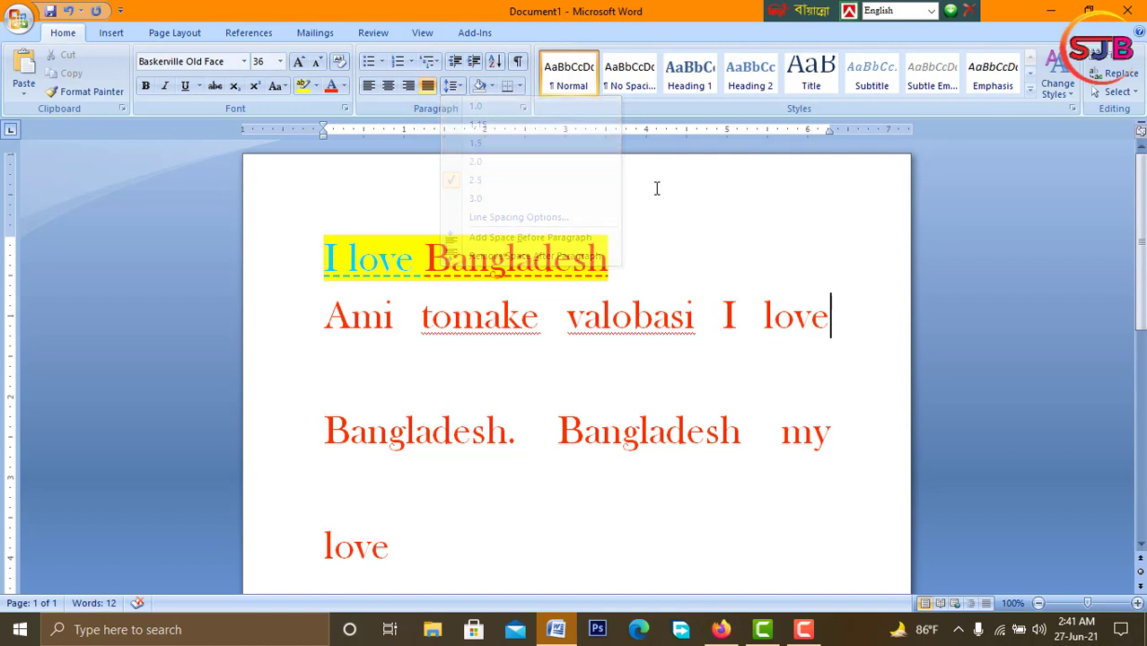
click(455, 86)
click(467, 108)
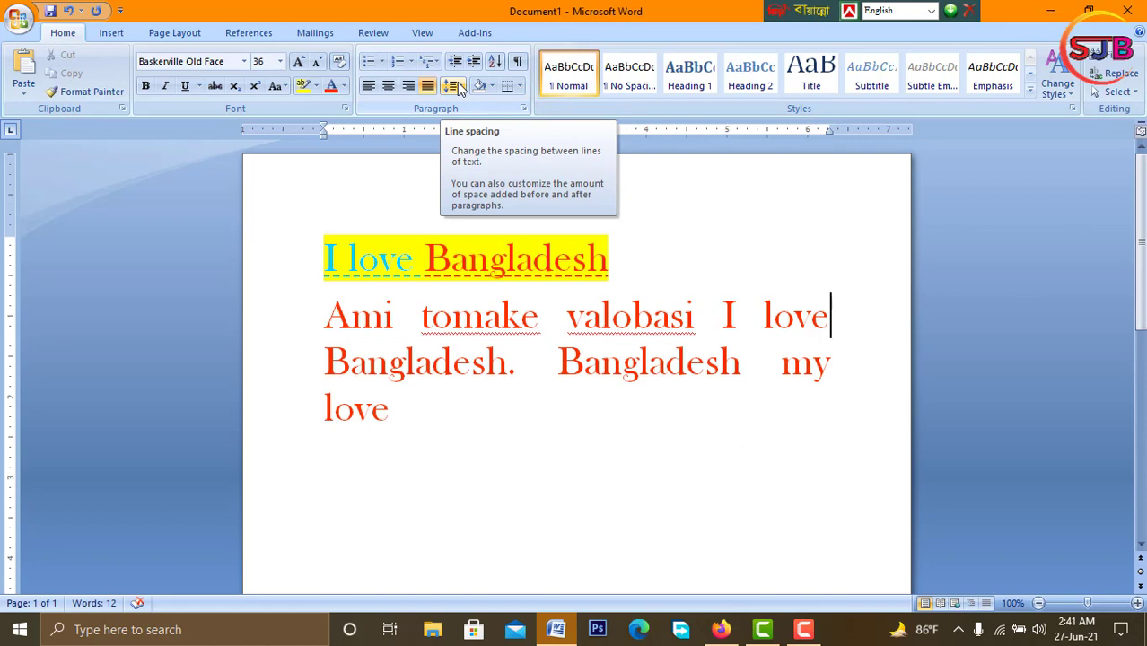
Select the whole body paragraph and give it dark teal background shading
click(491, 89)
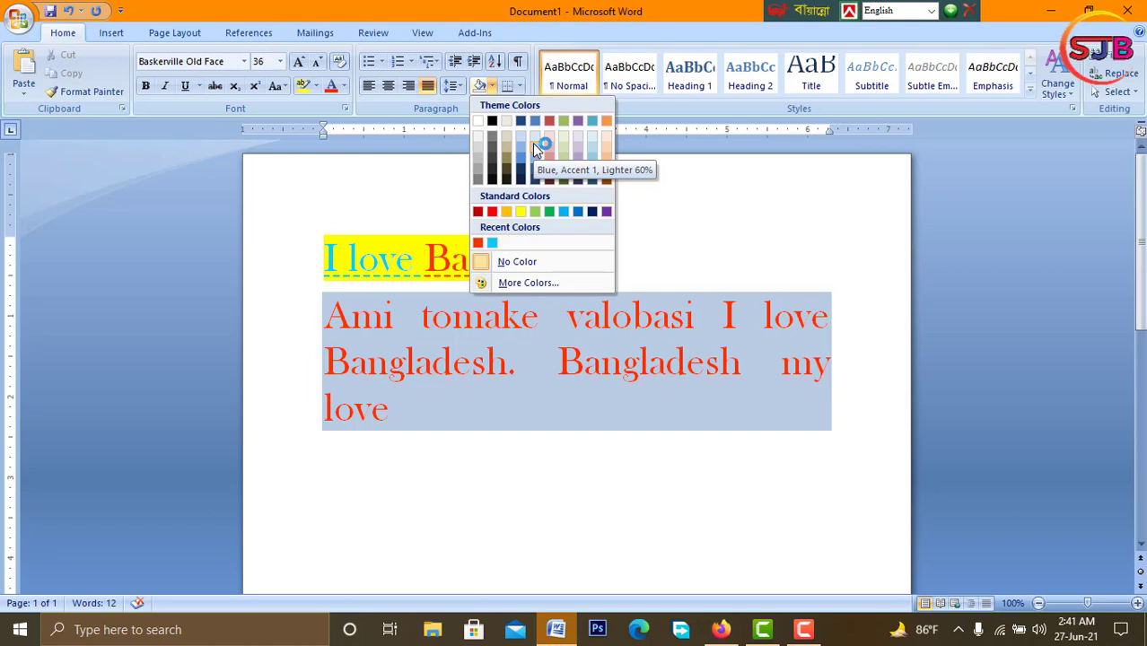
drag(373, 206, 424, 203)
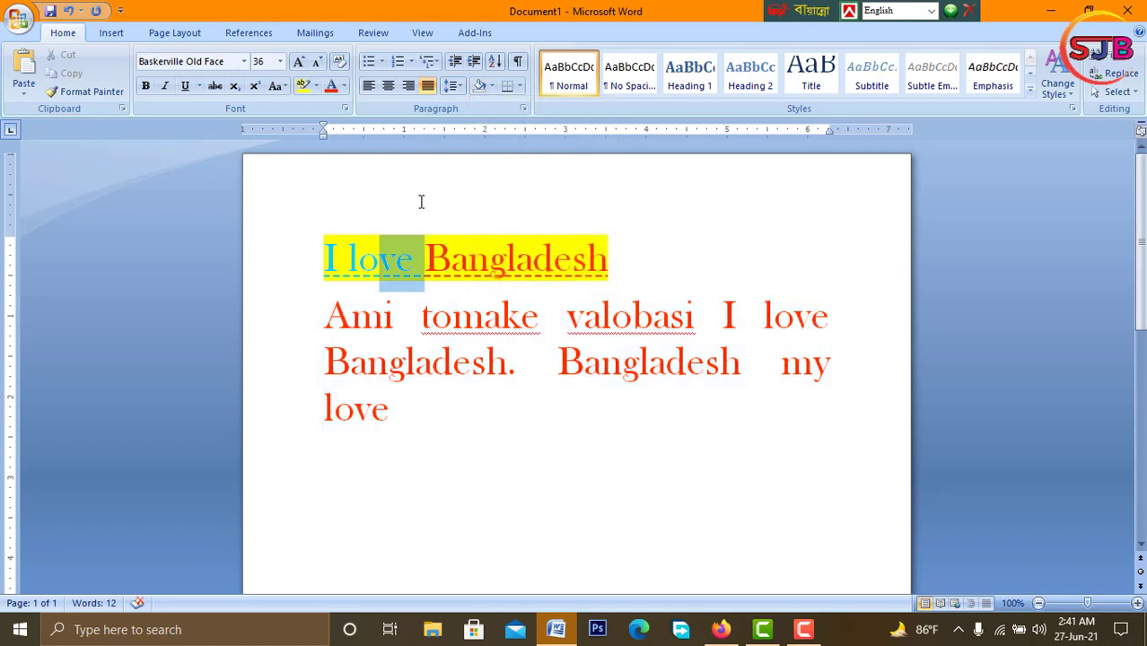
click(374, 172)
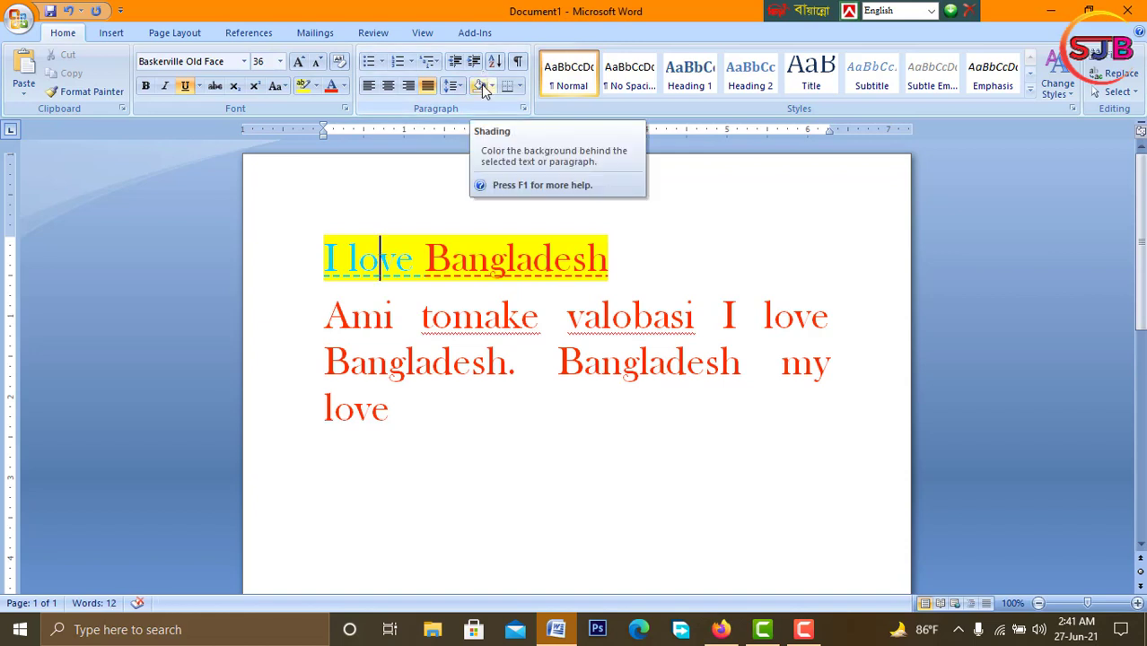
click(626, 285)
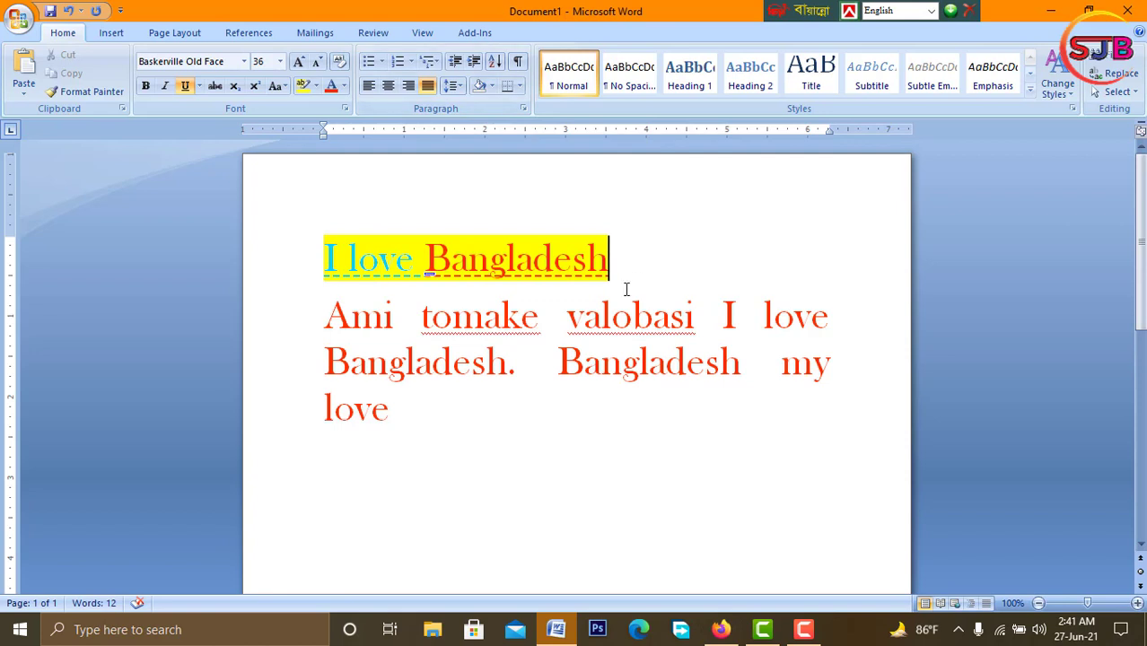
drag(325, 314, 449, 423)
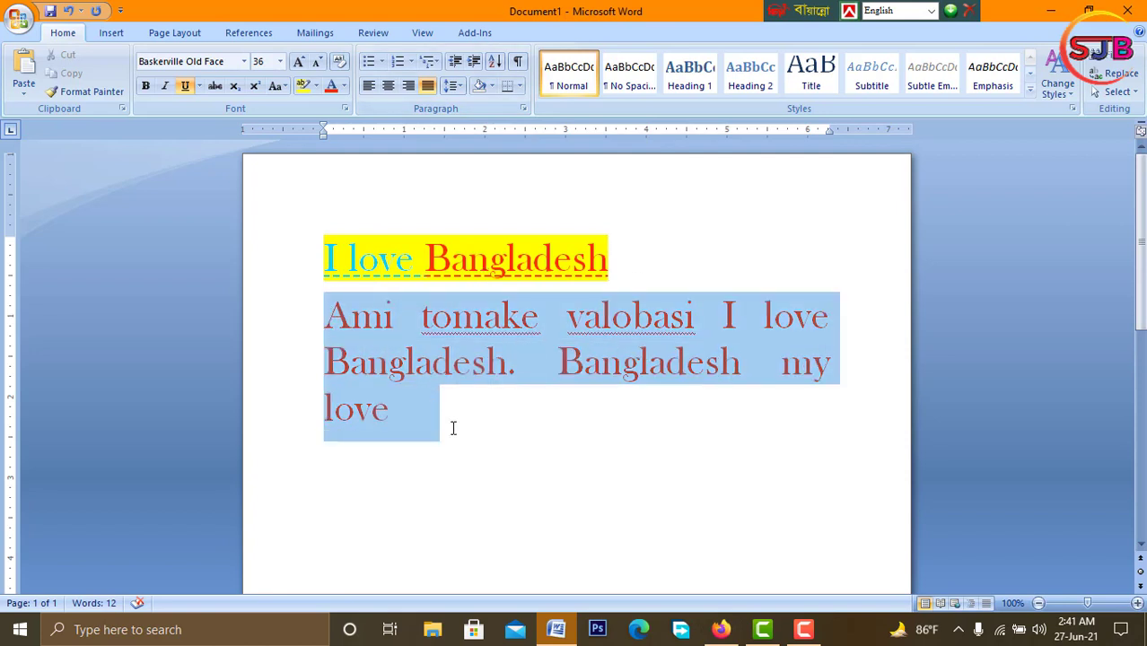
click(491, 87)
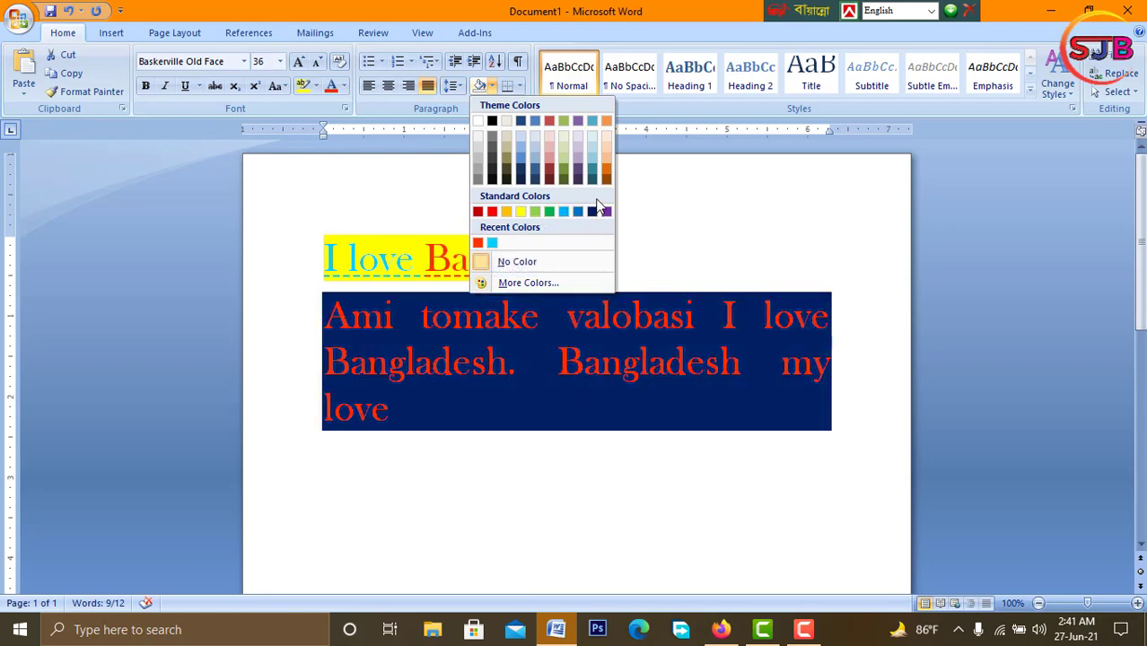
click(600, 179)
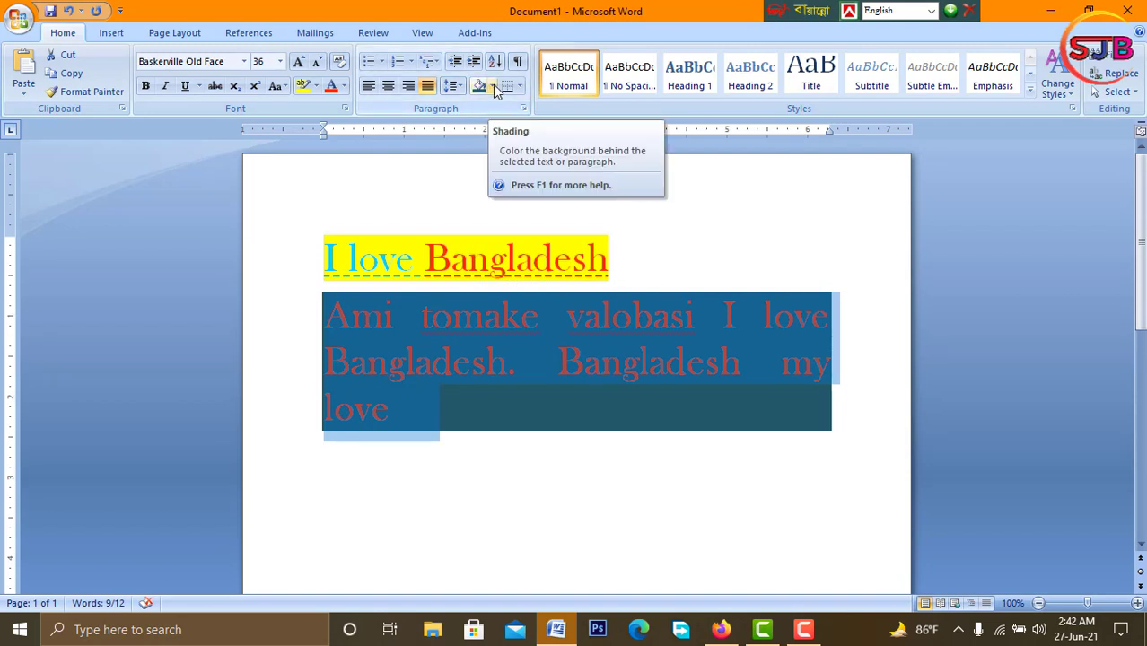
click(469, 176)
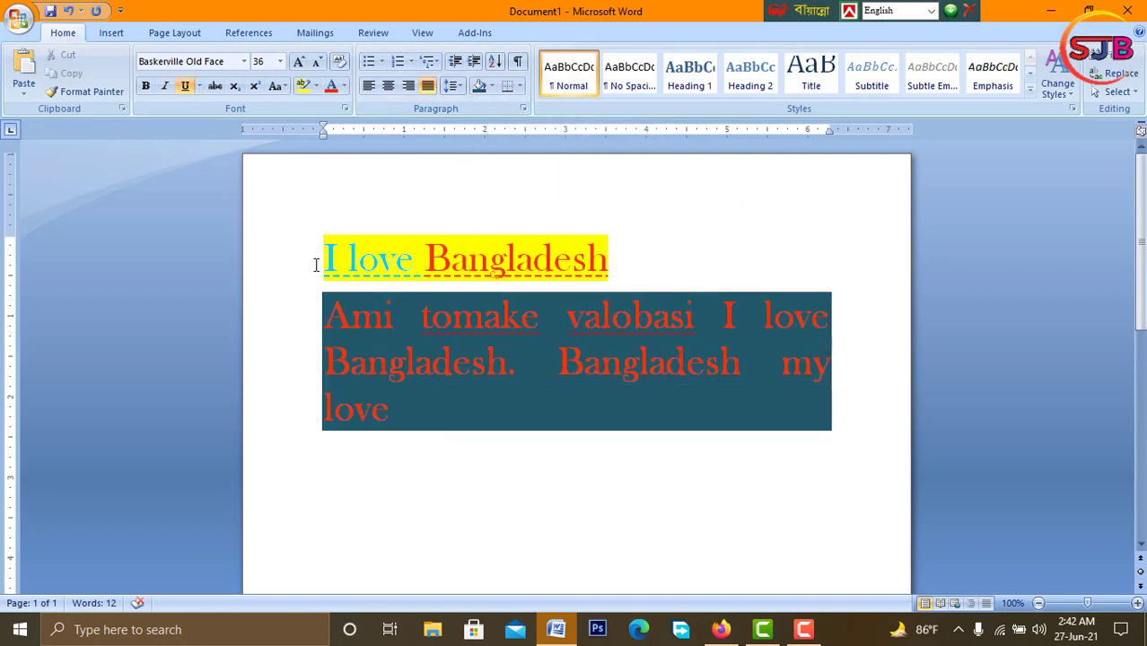
Delete the title and paragraph, then set the leftover shading to No Color
drag(315, 264, 503, 463)
key(Delete)
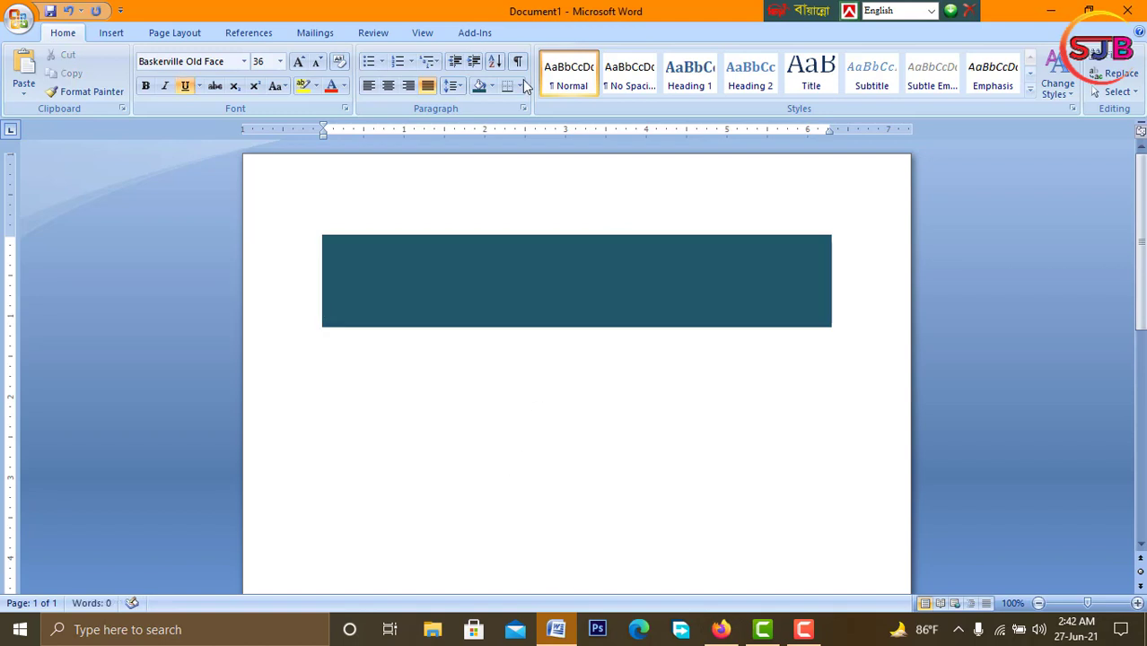
click(492, 87)
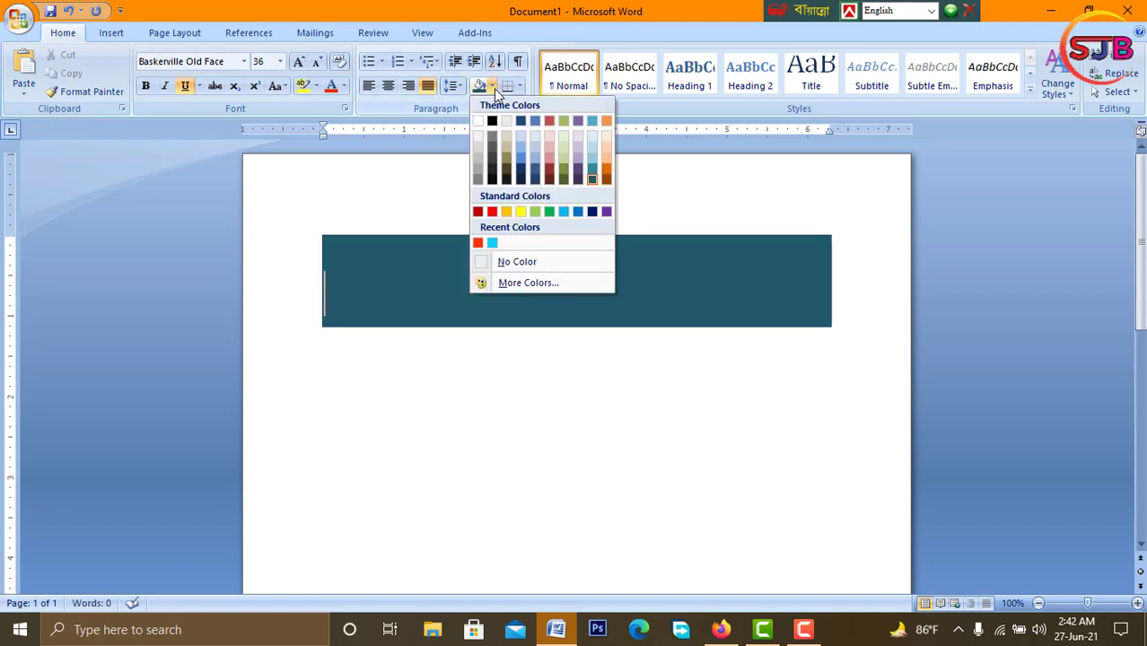
click(518, 270)
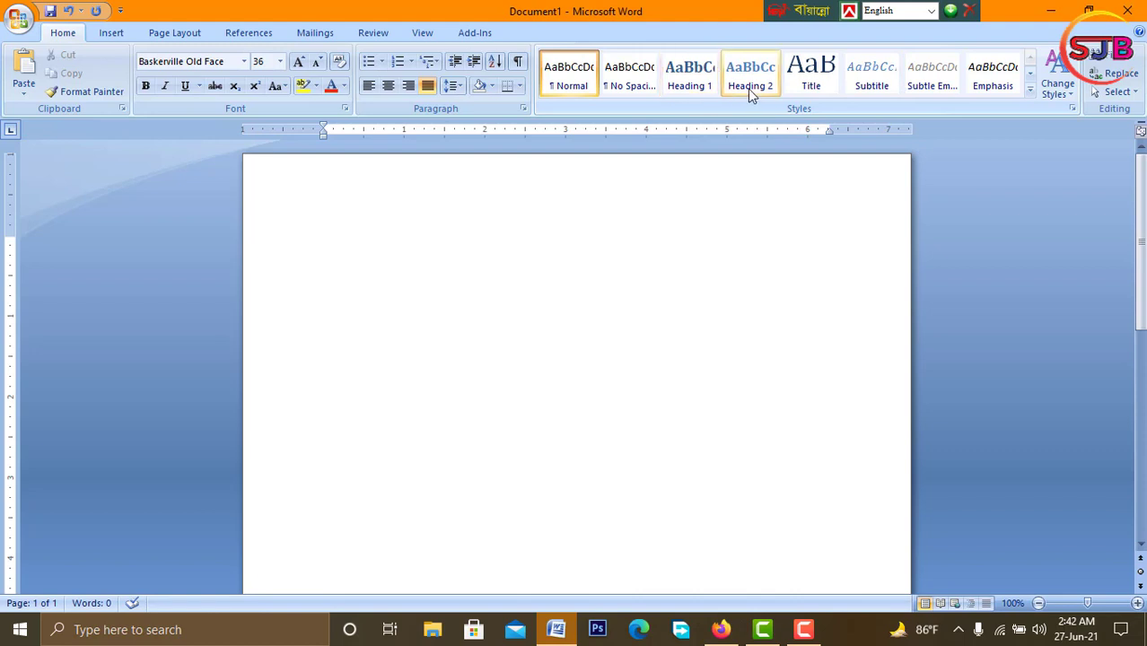
Apply No Spacing, type three lines of test letters, then erase them
click(619, 90)
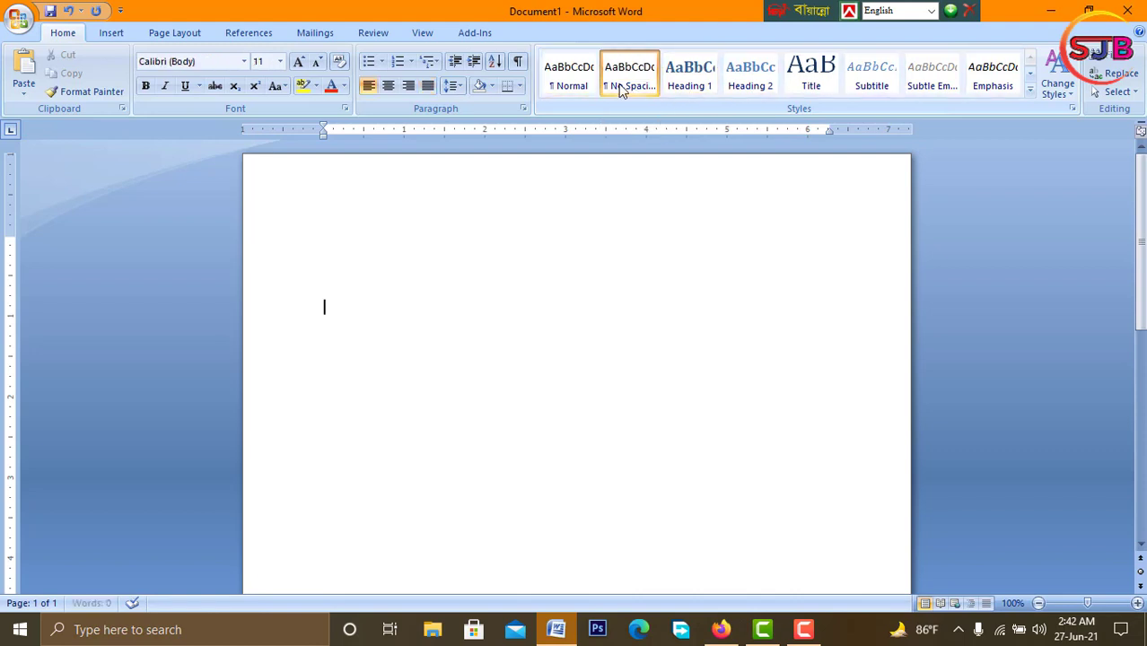
click(460, 252)
text(klgk;lm;ll;/;',l;';l;')
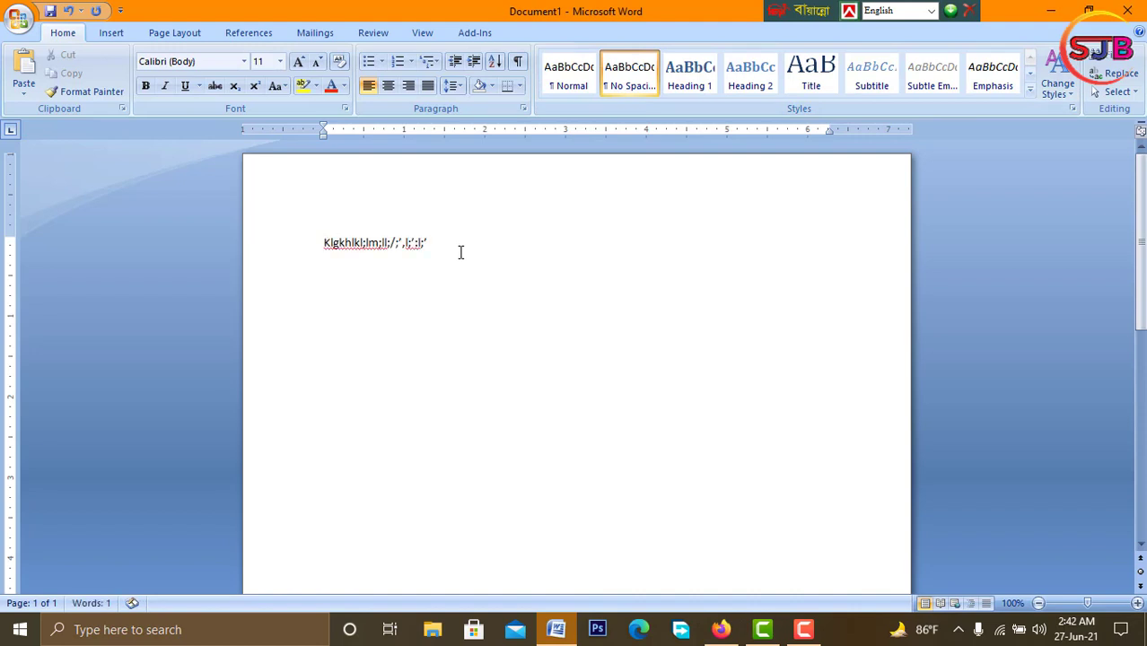
key(Return)
text(jlk)
text(jlkjlkjjnhkjbkjlk )
text(k)
key(Return)
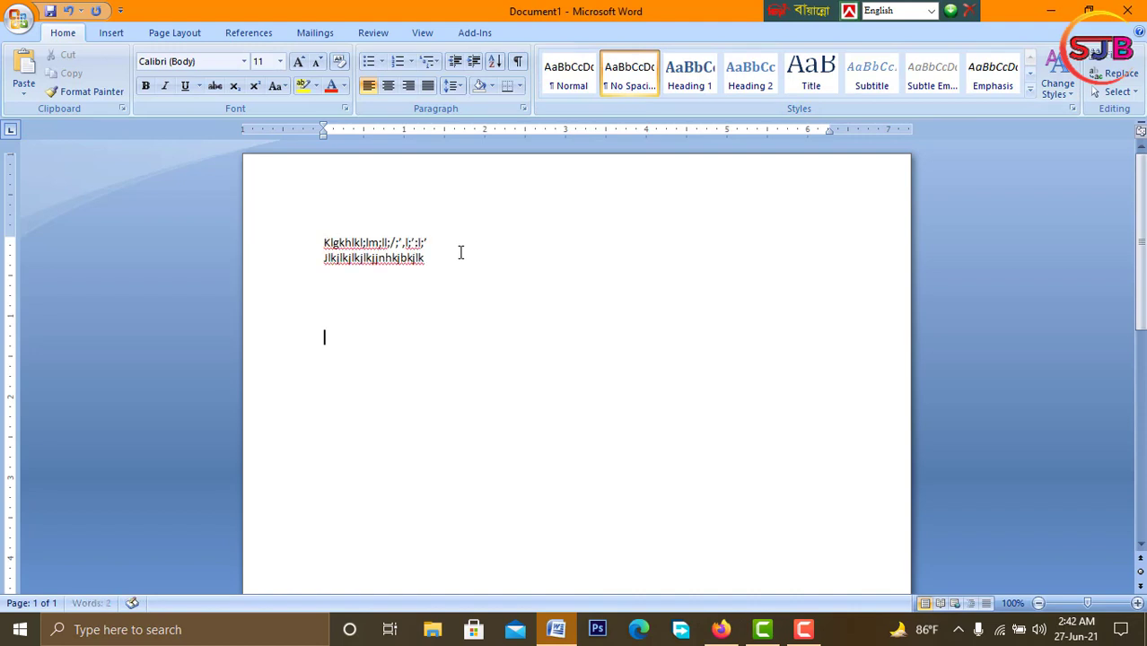
text(kjnjknjkhkjhnkjnk,)
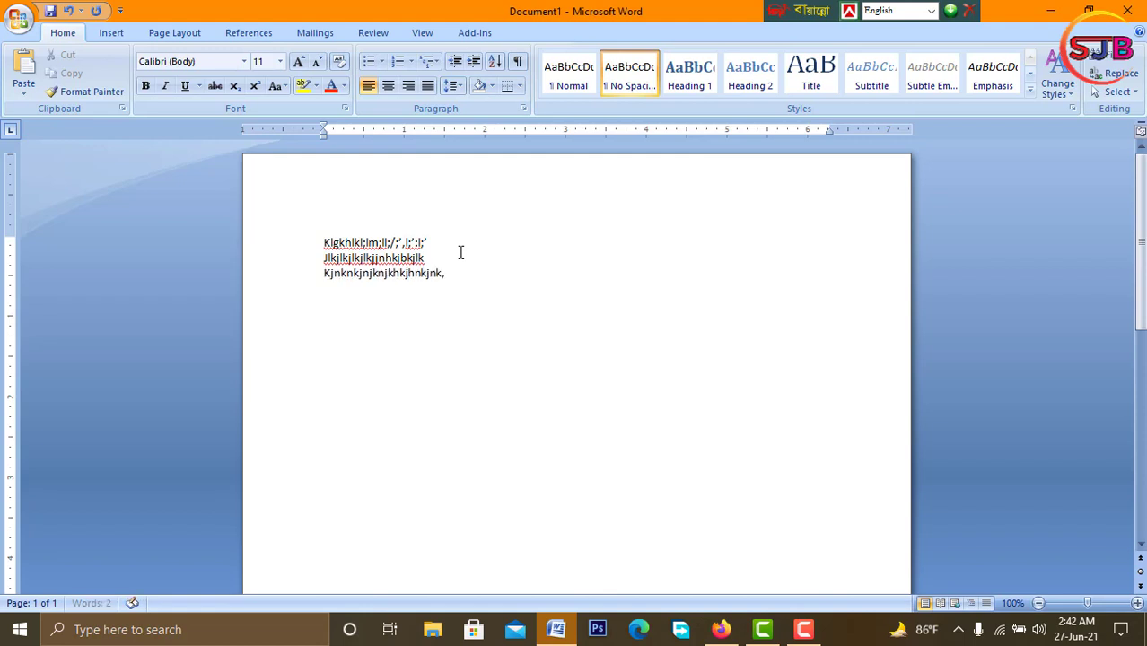
key(BackSpace)
key(BackSpace)
key(BackSpace)
key(BackSpace)
key(BackSpace)
key(BackSpace)
key(BackSpace)
key(BackSpace)
key(BackSpace)
key(BackSpace)
key(BackSpace)
key(BackSpace)
key(BackSpace)
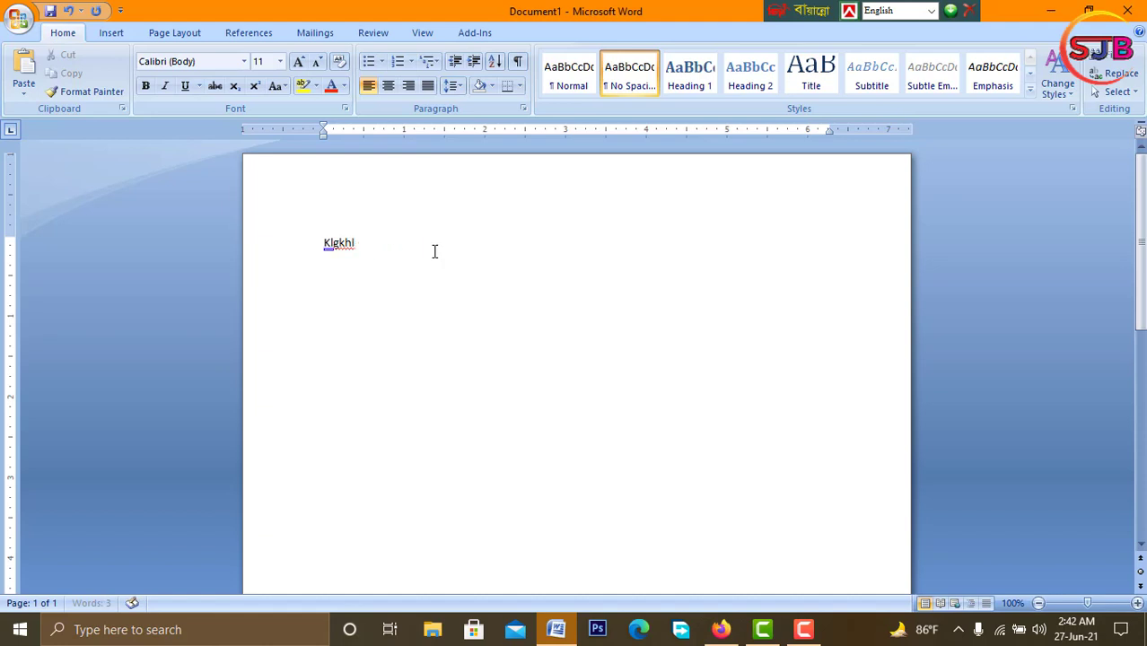
key(BackSpace)
key(BackSpace)
key(BackSpace)
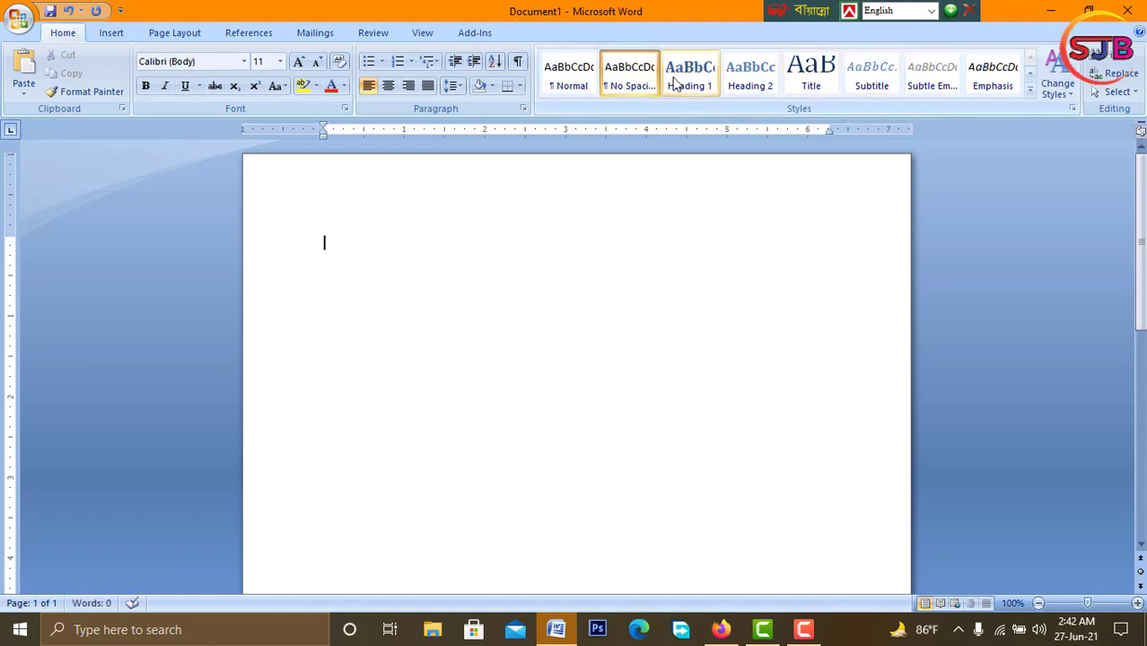
Apply Heading 1 and type two lines of placeholder letters
click(675, 83)
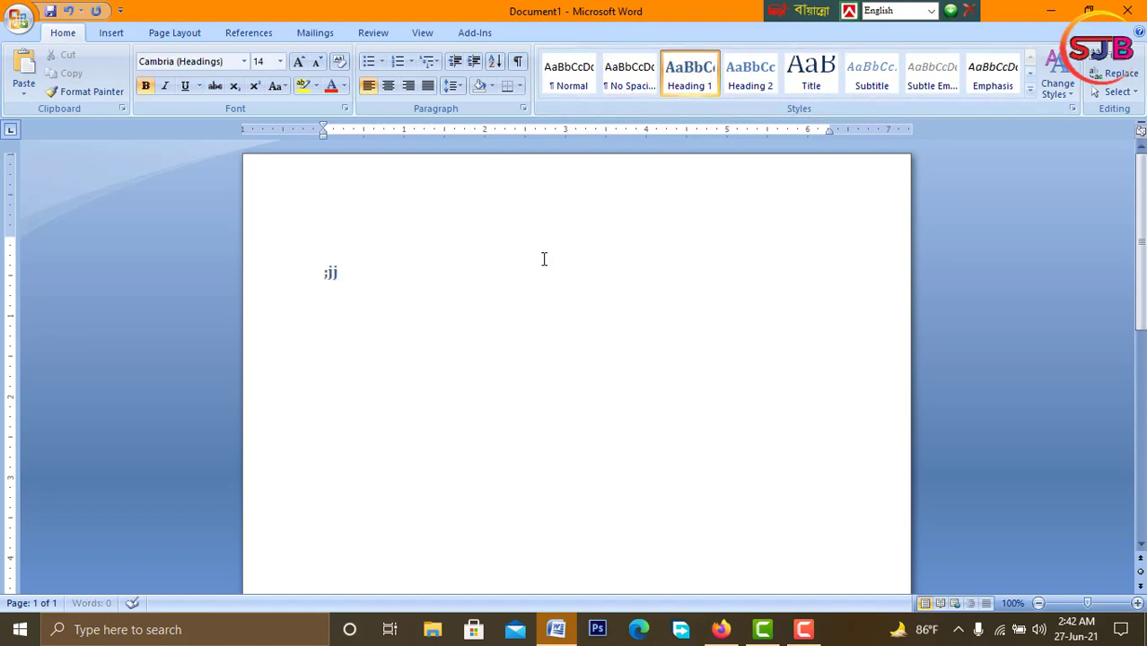
text(kujgkujghbkjnjnknlk)
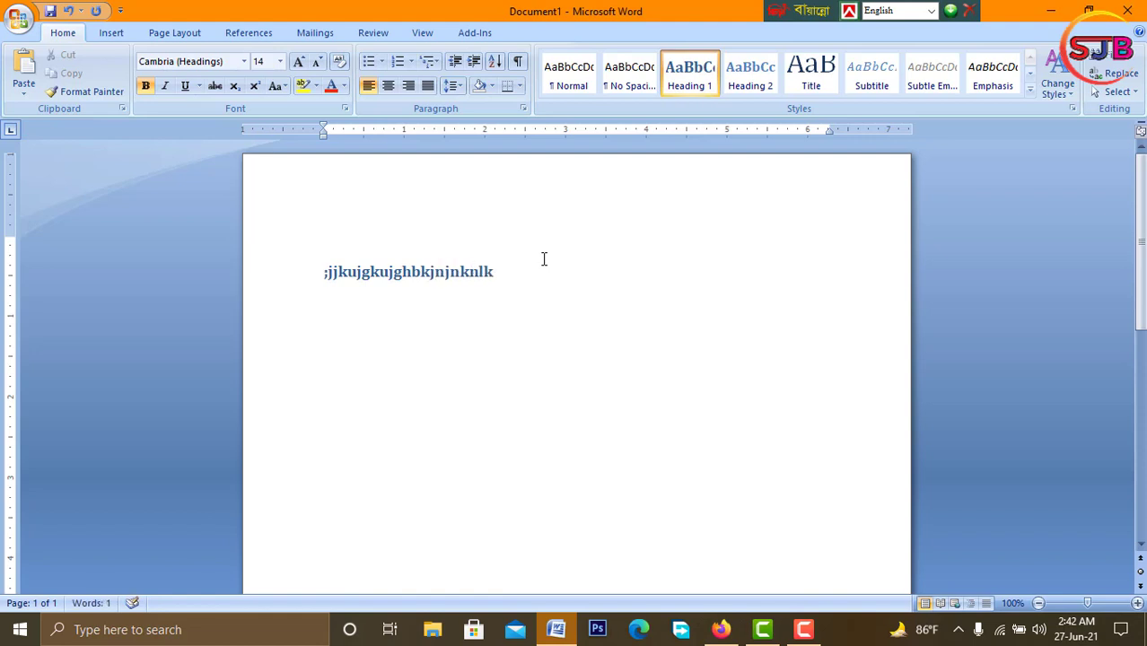
key(Return)
text(kmlknkhkjnkjb)
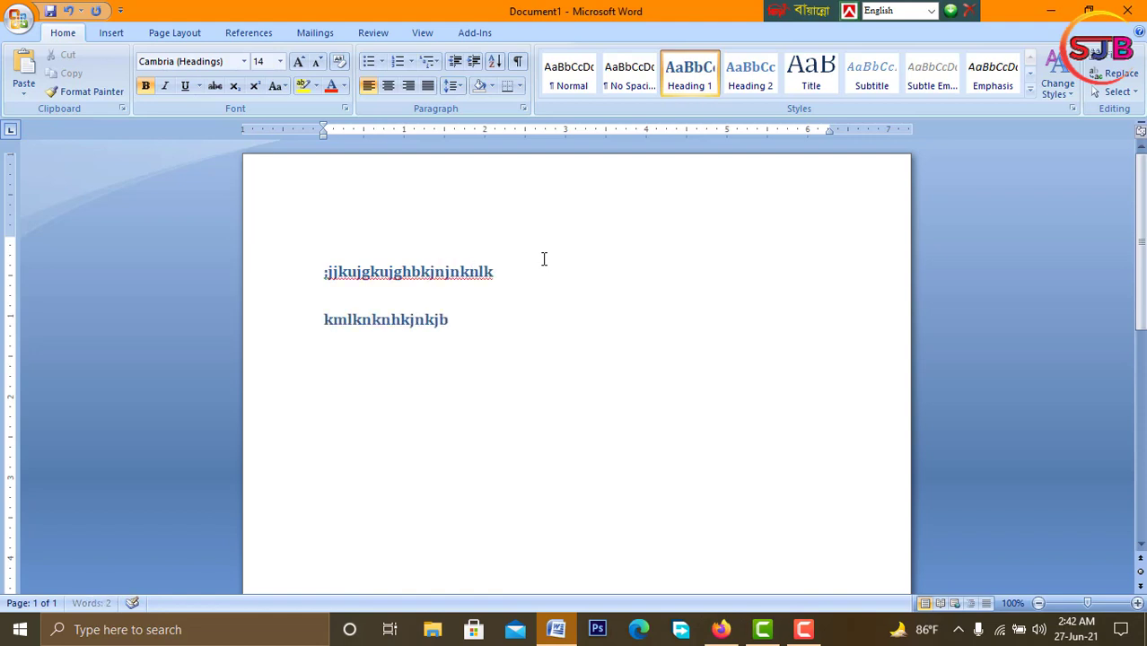
text(hbhjbhj)
Add a third placeholder line in Subtitle style and a fourth Subtitle line below it
key(Return)
text(nkjbhj)
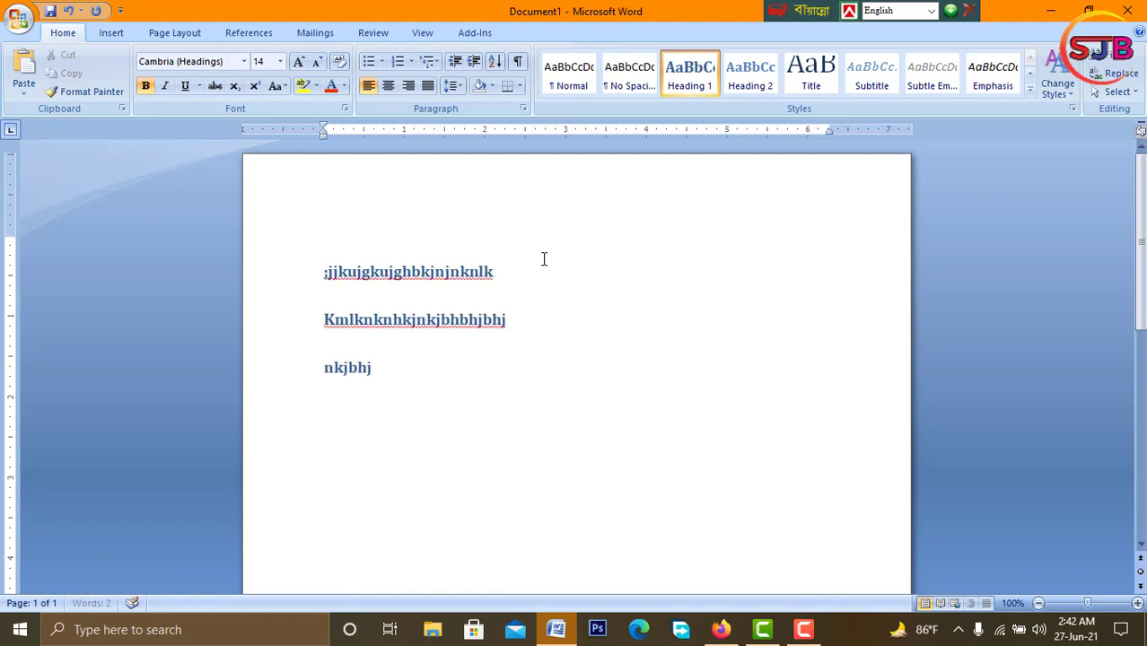
text(bjbkjnkjkkjbbjnnjnkj)
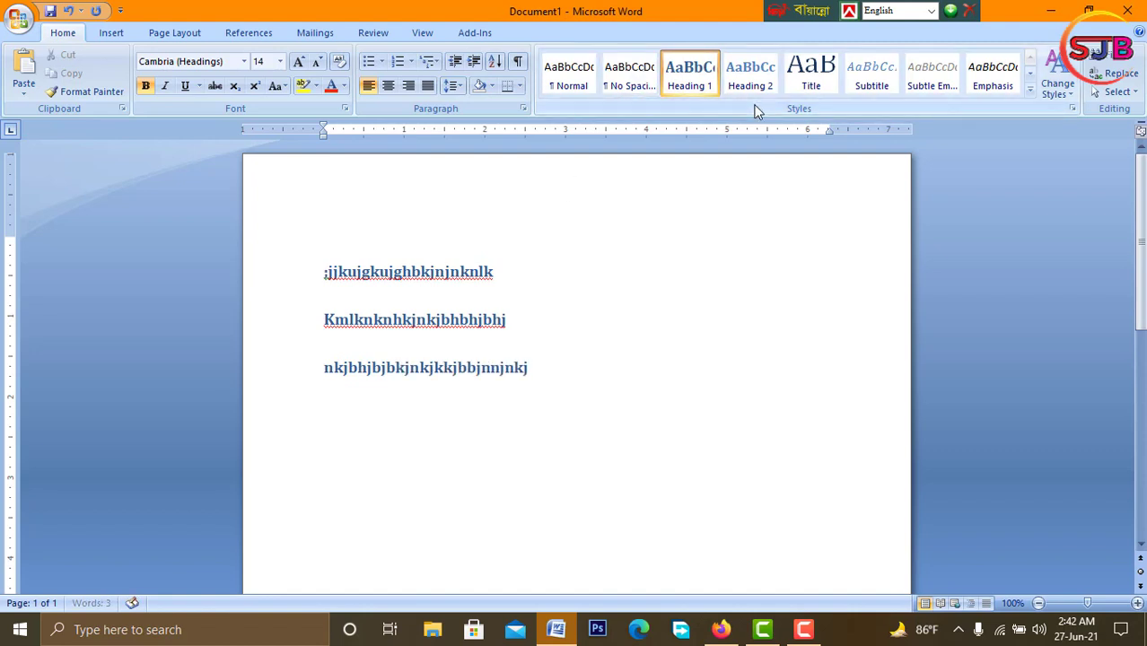
click(868, 90)
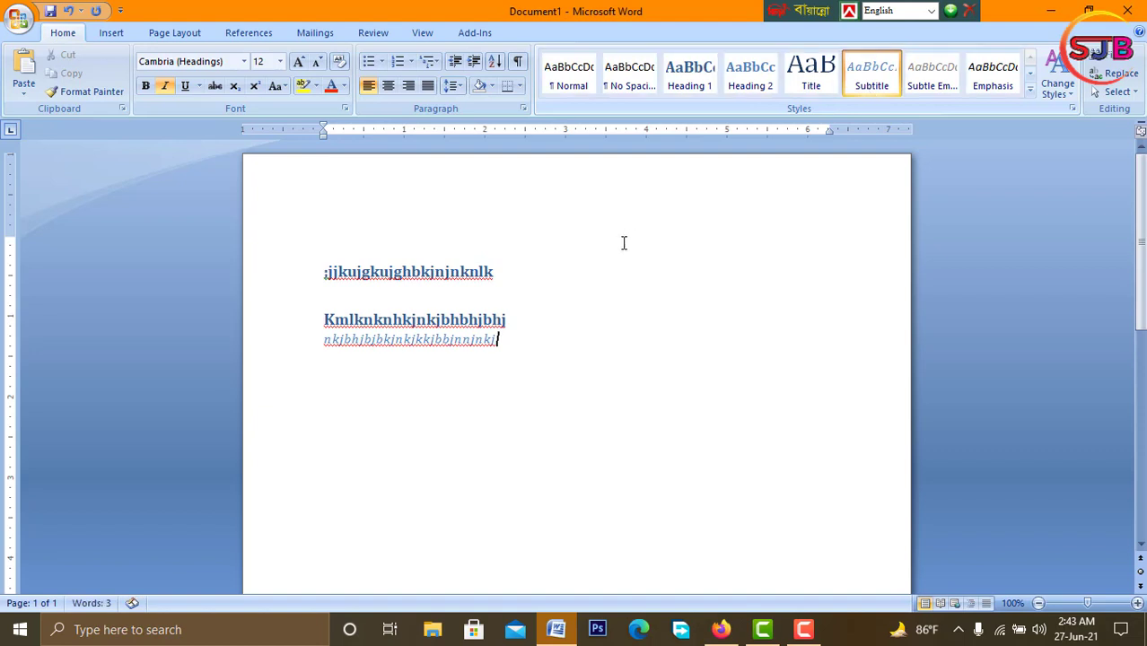
text(gjkguihkn)
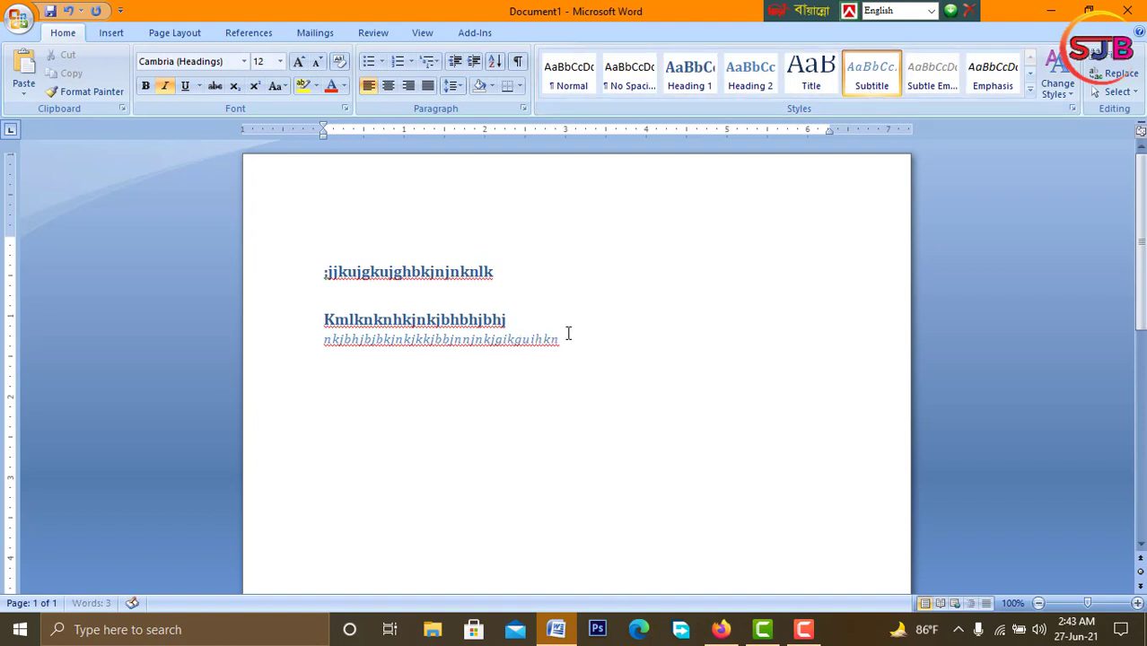
key(Return)
text(bhkjb)
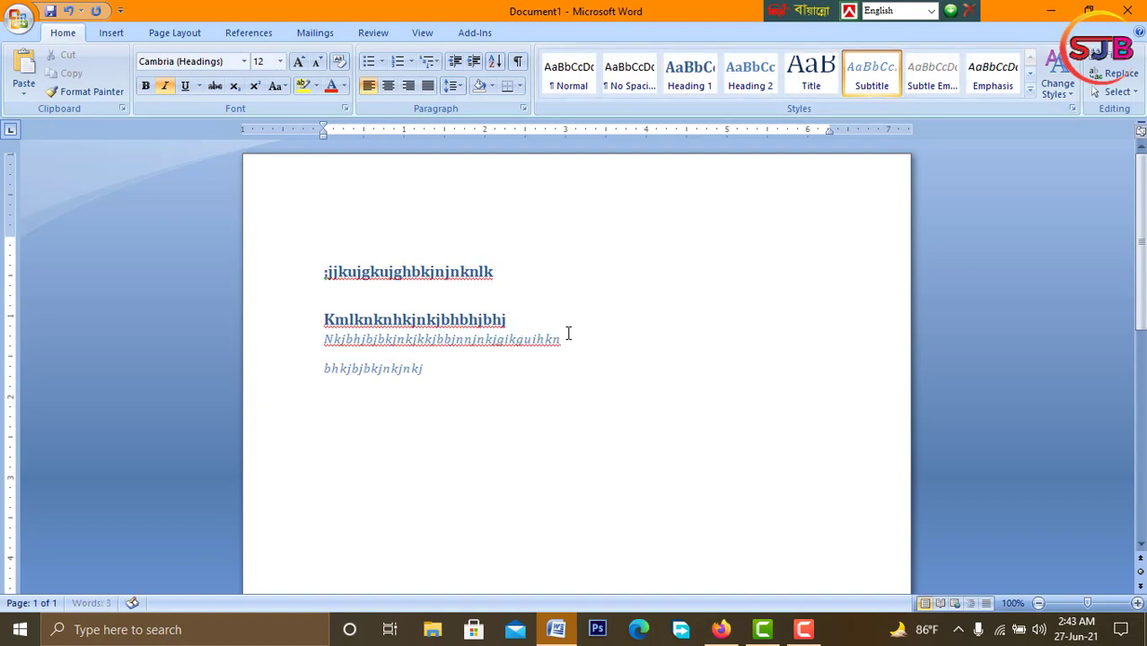
text(jbkjnkjnkjnkjnkjnknjnbkbjbhjbjb)
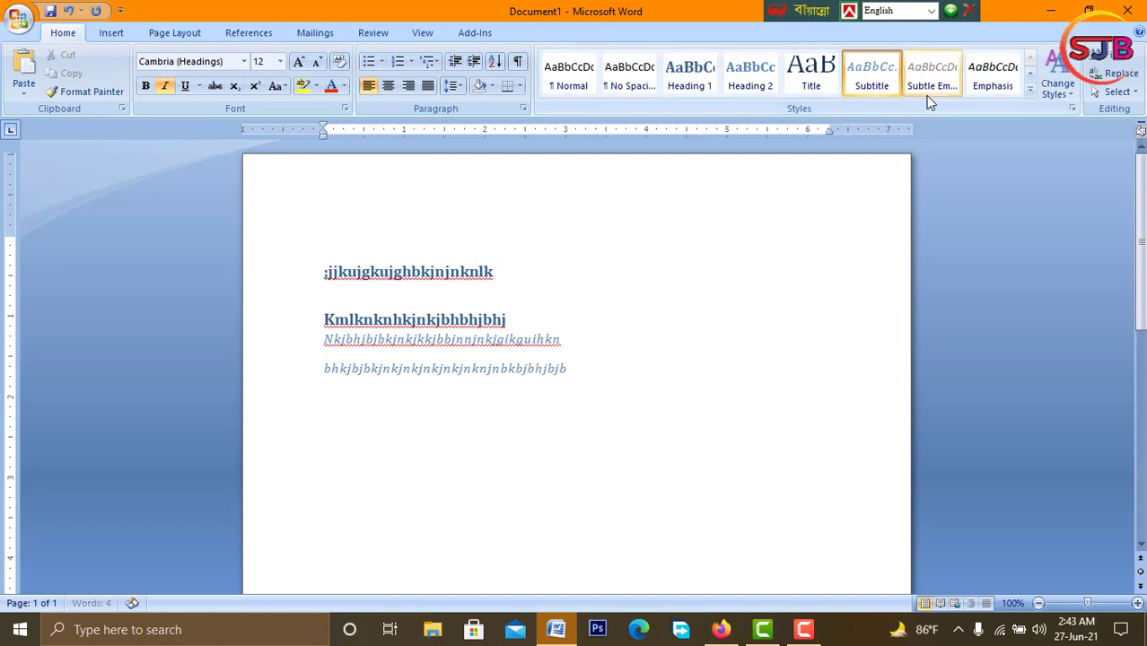
Preview styles in the expanded Quick Styles gallery, then dismiss it without choosing
click(1029, 90)
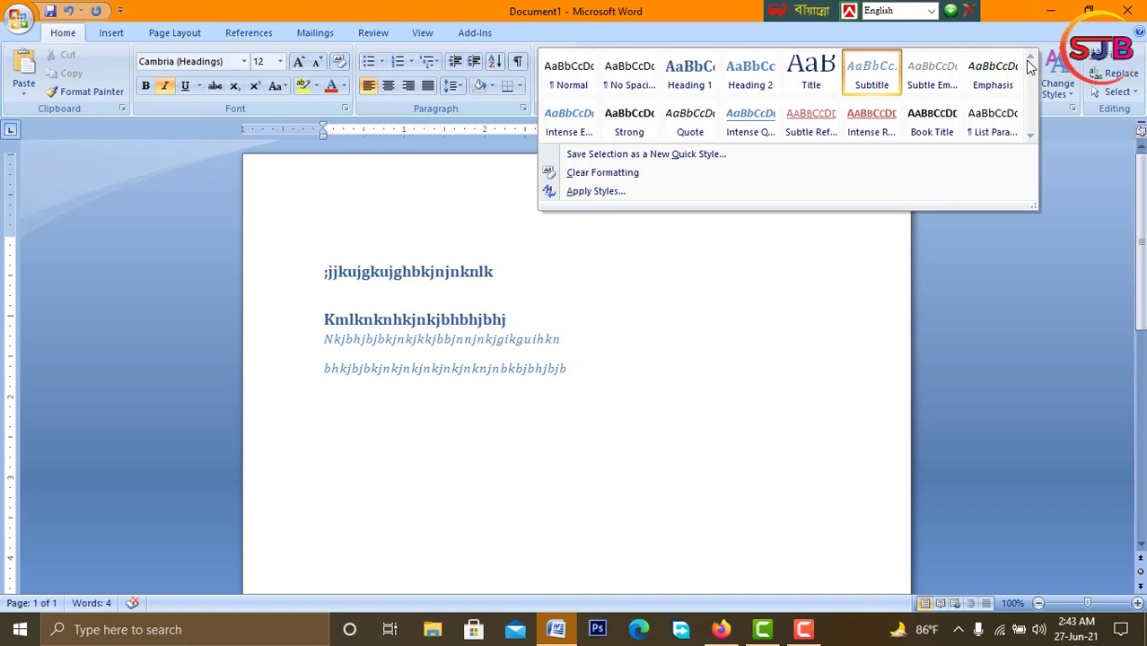
key(Escape)
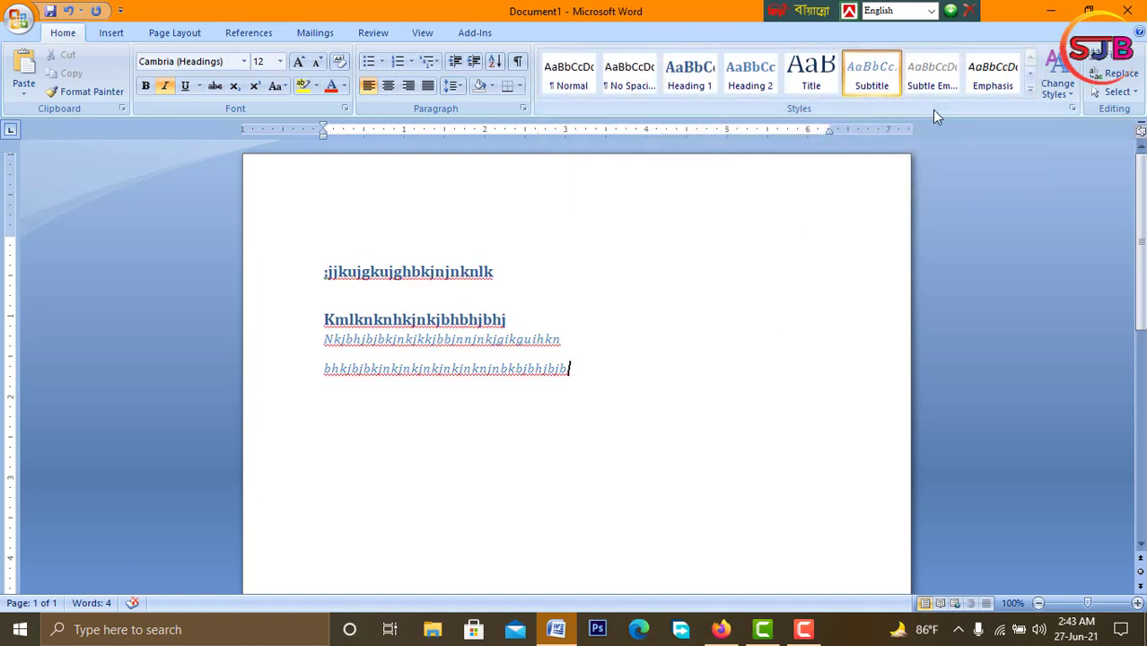
Apply the Formal style set from Change Styles
click(1072, 94)
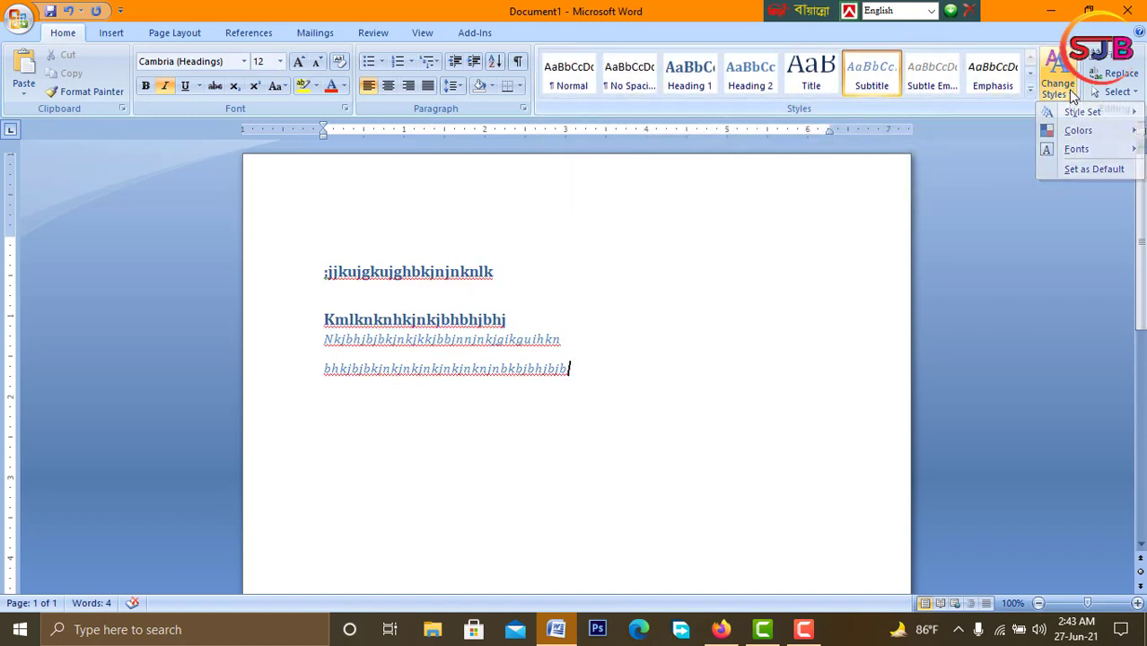
click(1069, 92)
click(1070, 91)
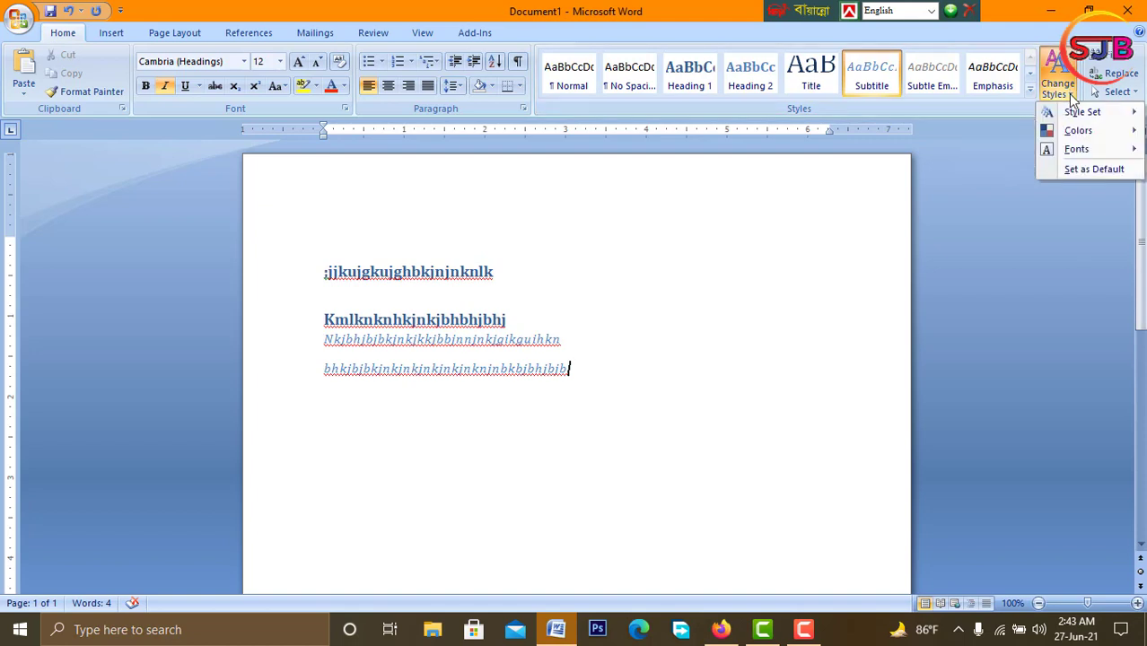
mouse_move(1076, 114)
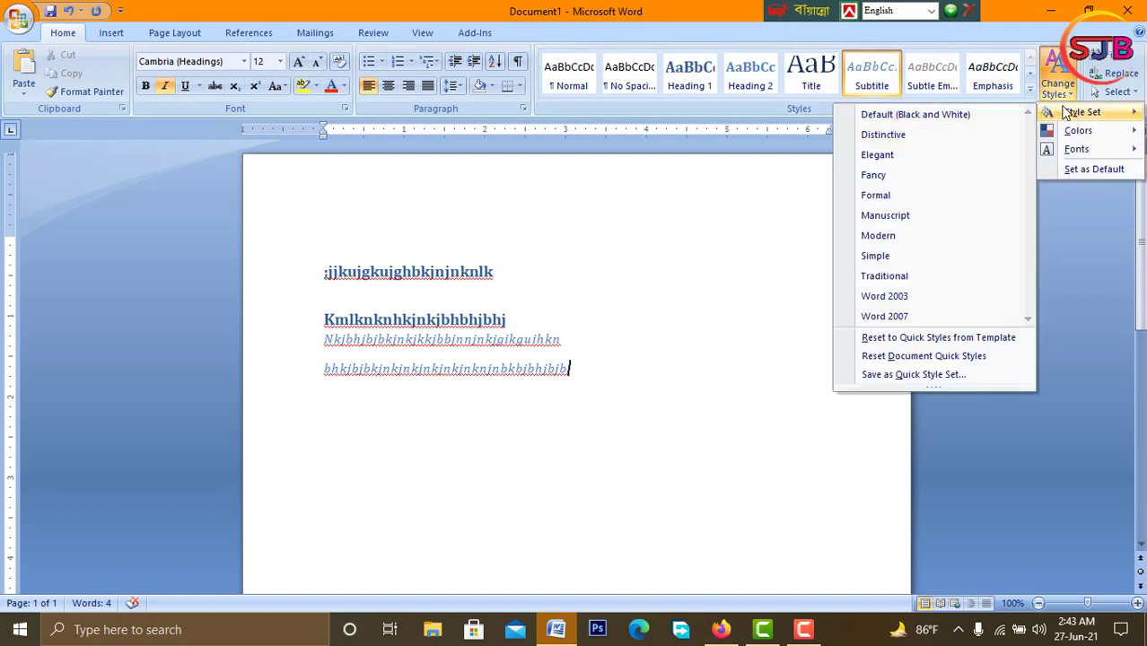
click(963, 203)
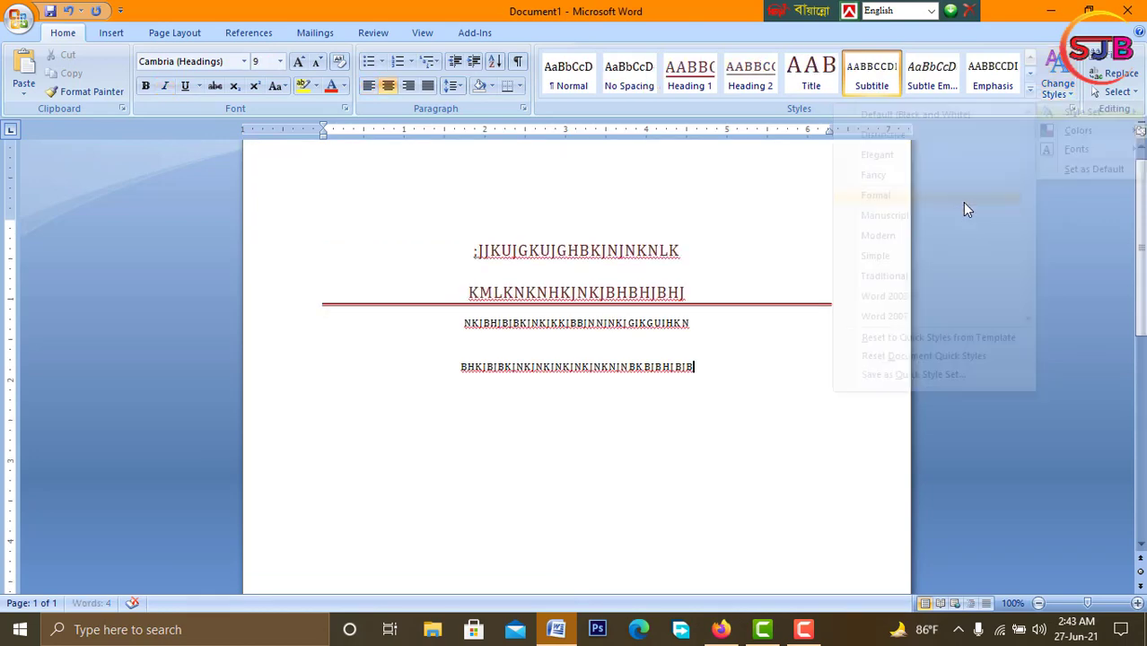
Switch to the Distinctive style set and preview other sets such as Fancy
click(1057, 81)
mouse_move(1076, 111)
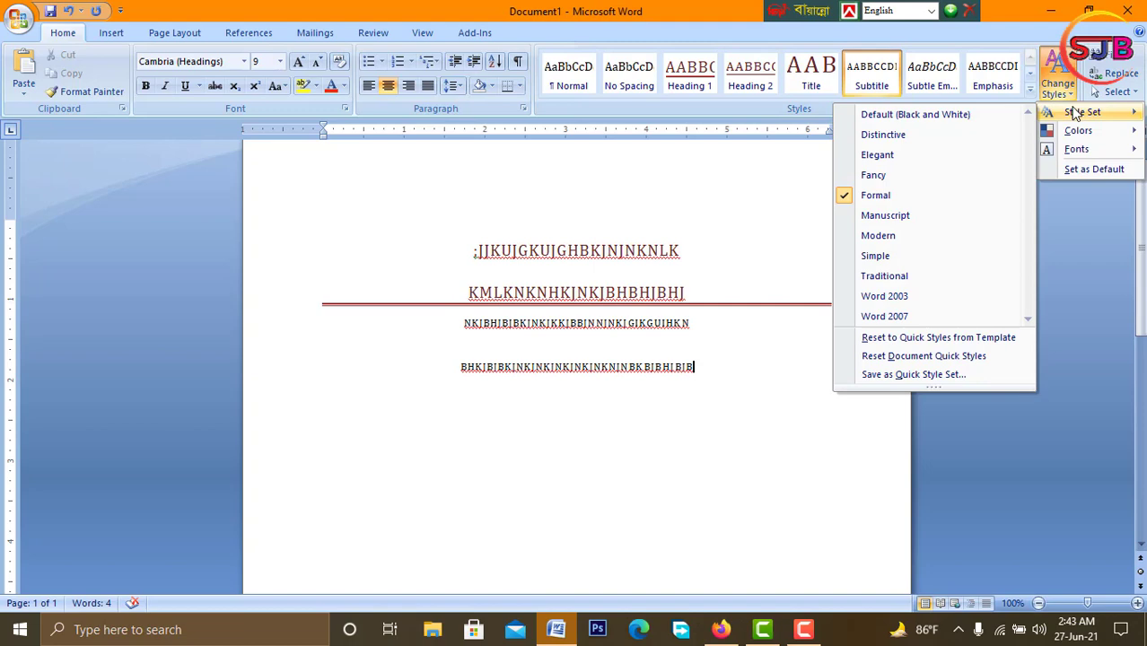
click(907, 135)
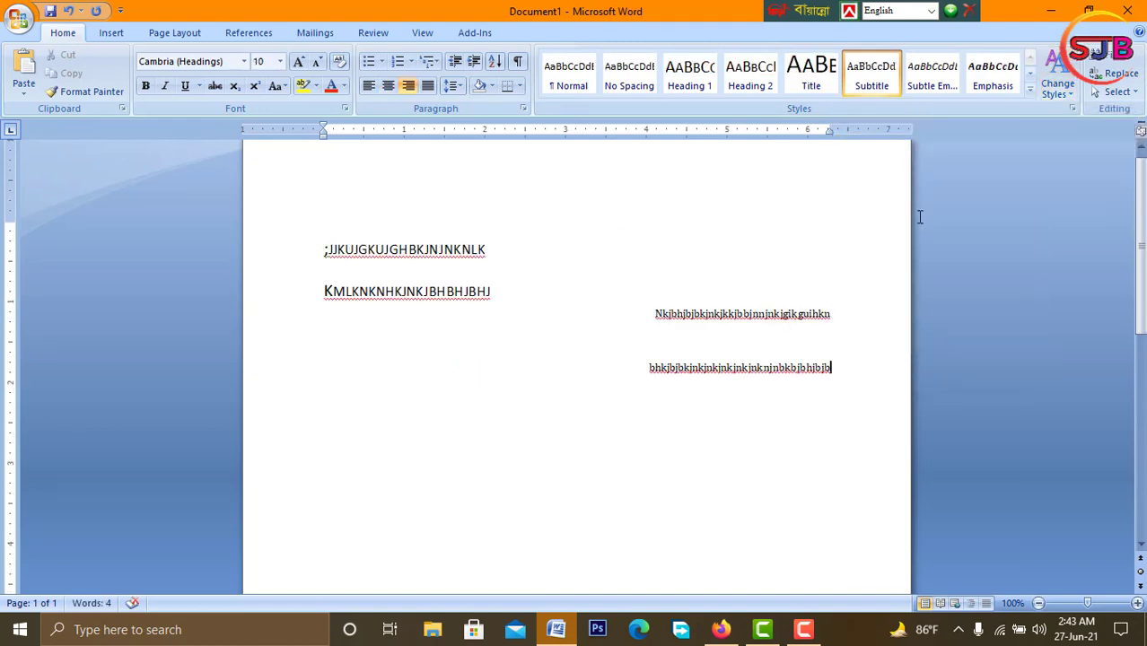
click(1057, 86)
mouse_move(1073, 115)
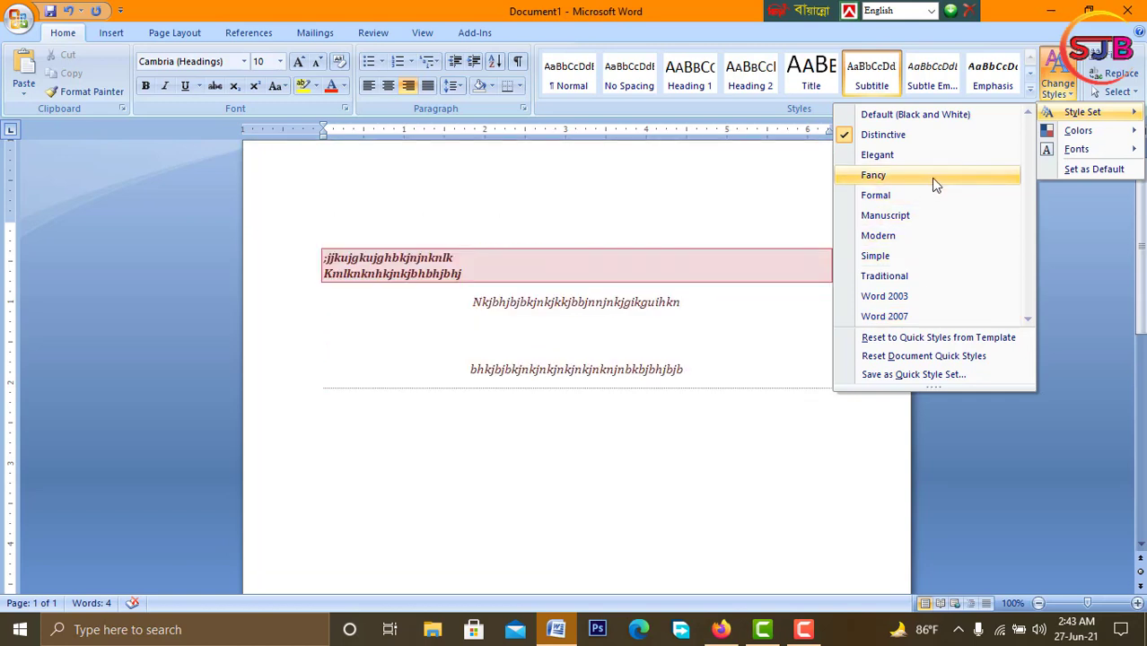
Browse the theme colour choices, with and without all text selected, applying none
click(1066, 94)
click(1066, 94)
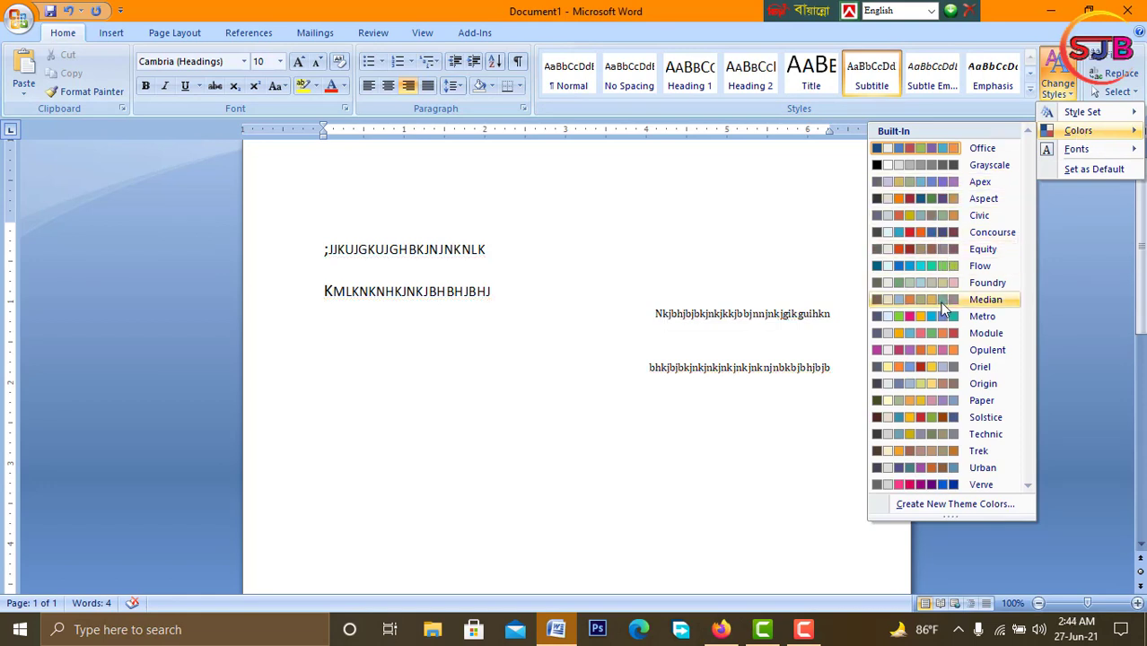
click(916, 183)
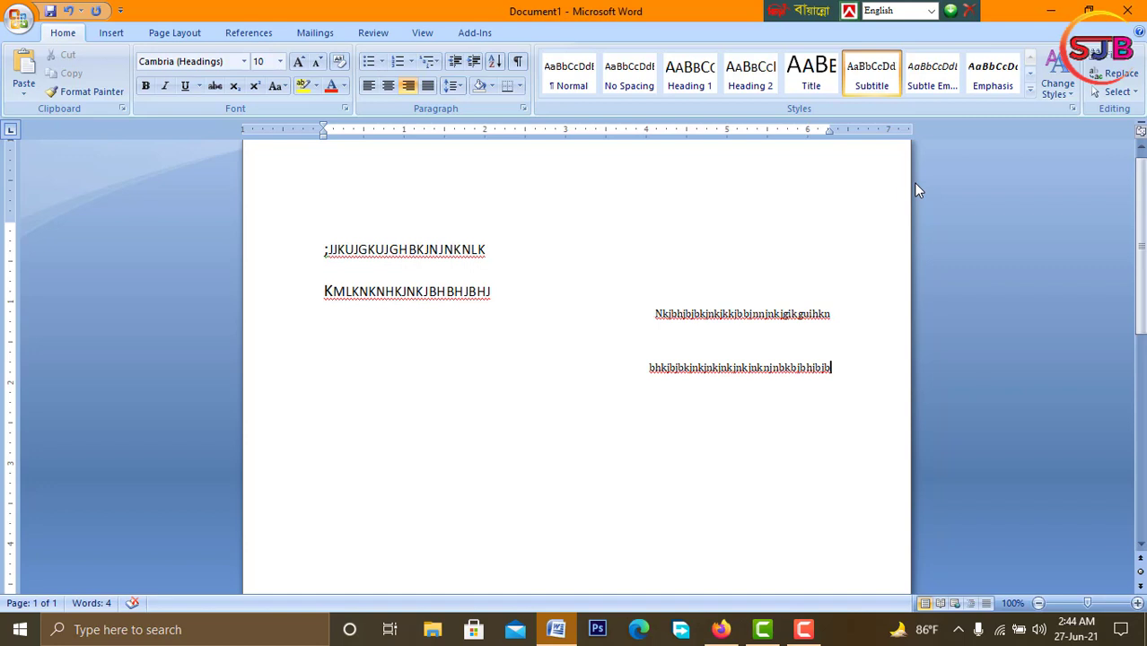
key(ctrl+a)
click(1066, 83)
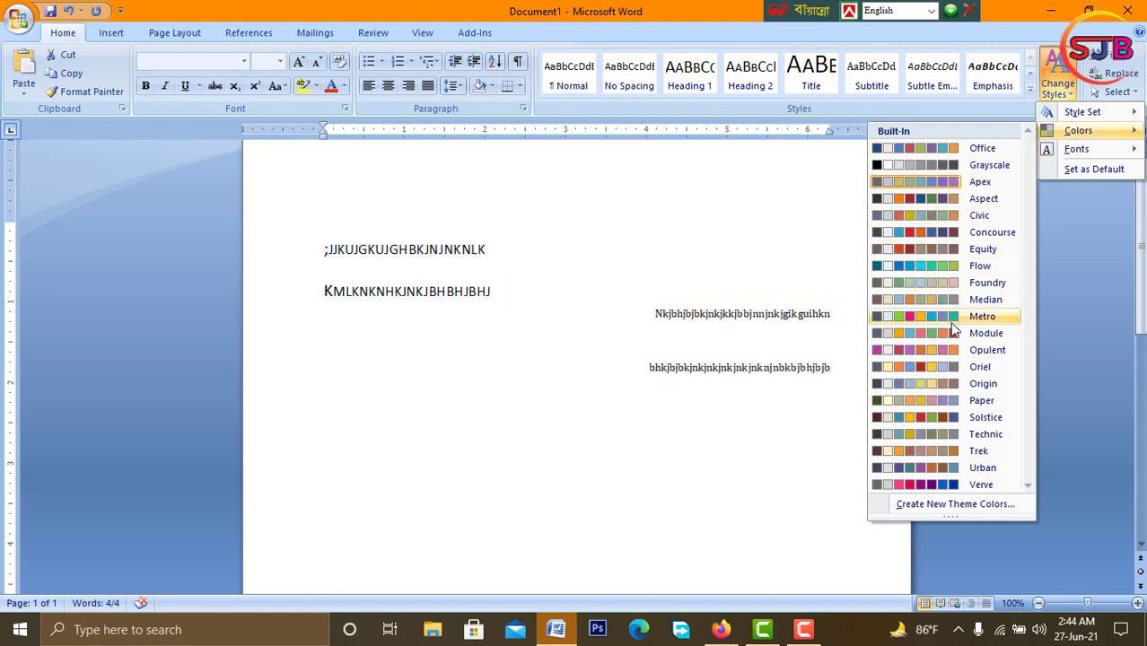
click(942, 343)
click(599, 299)
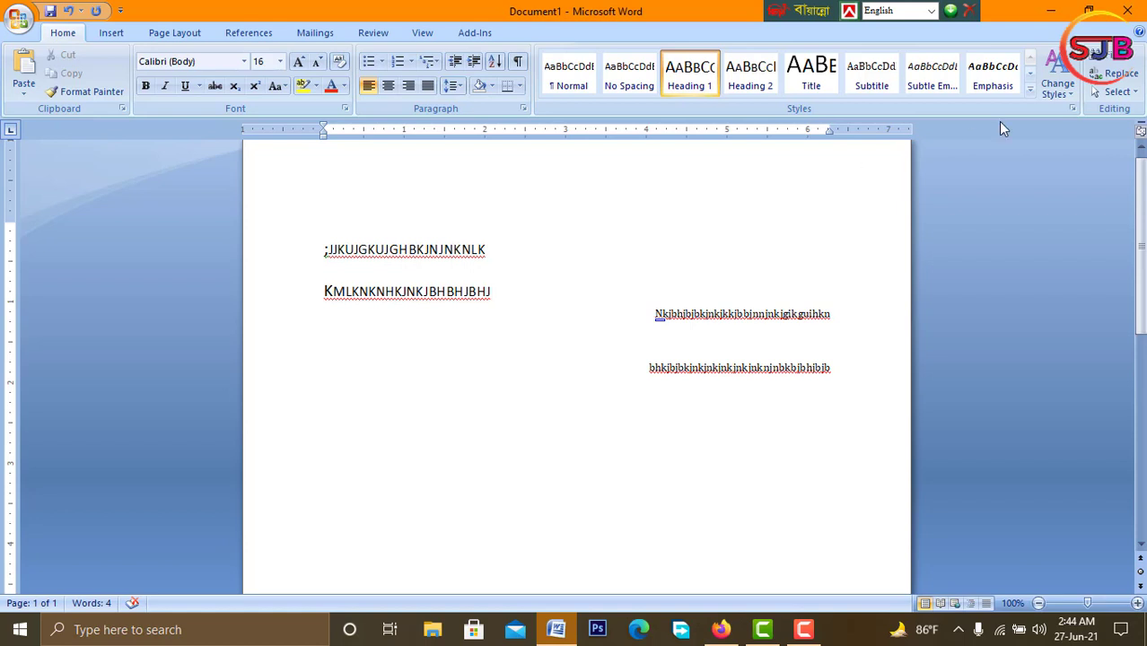
Preview the Change Styles Colors and Fonts galleries again, leaving the theme unchanged
click(1057, 87)
mouse_move(1076, 160)
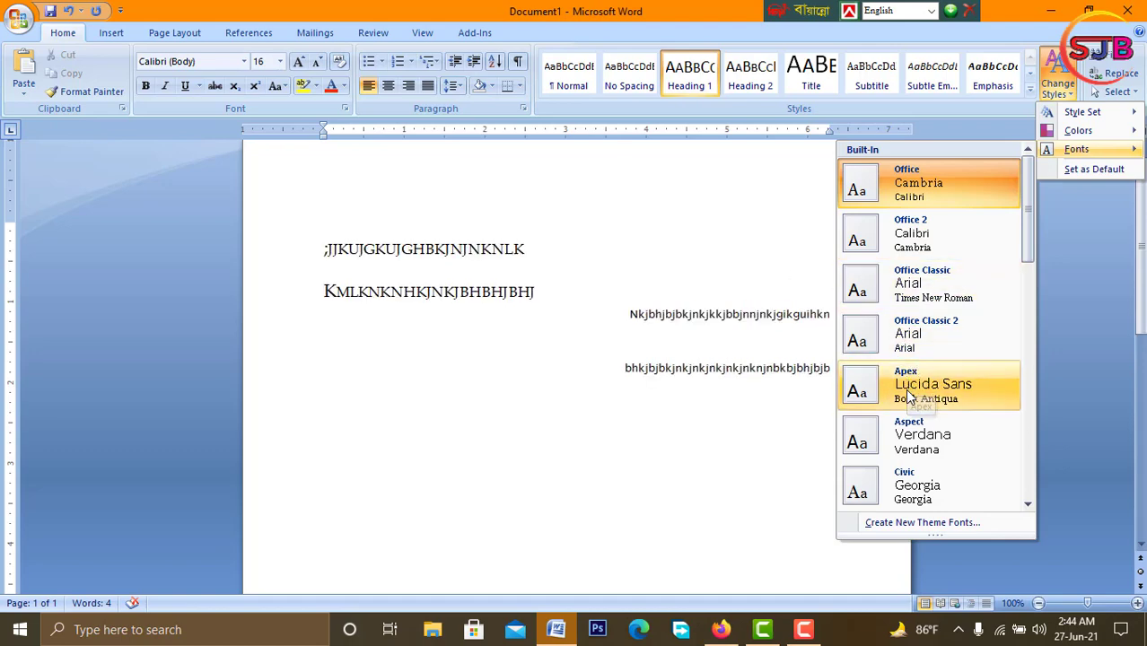
mouse_move(1078, 130)
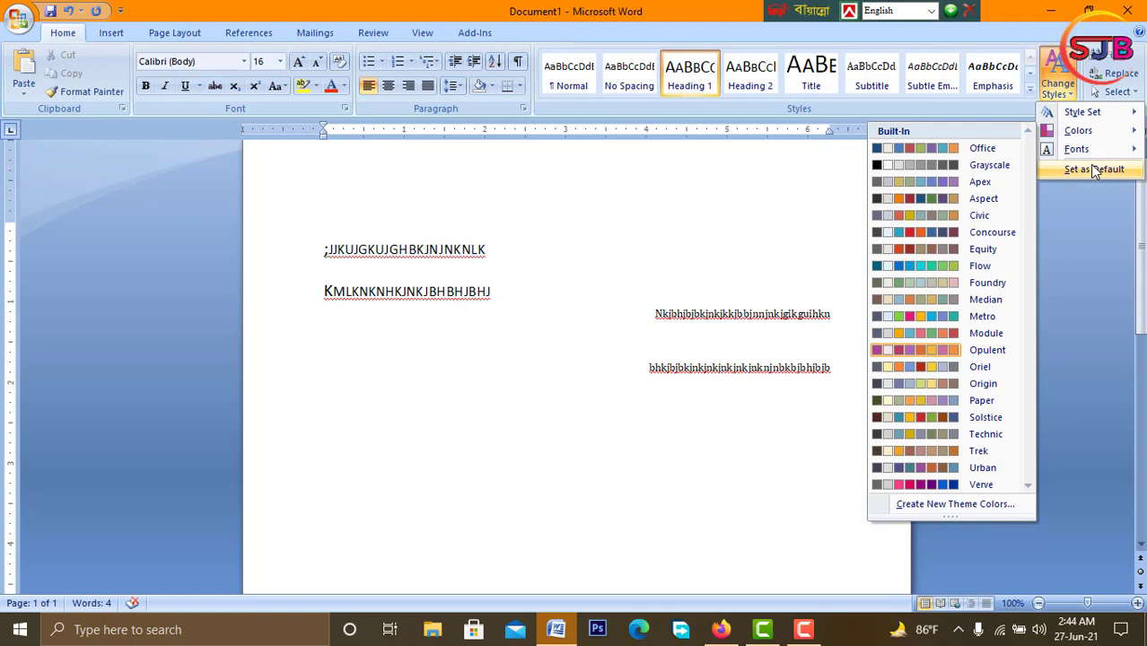
click(1079, 83)
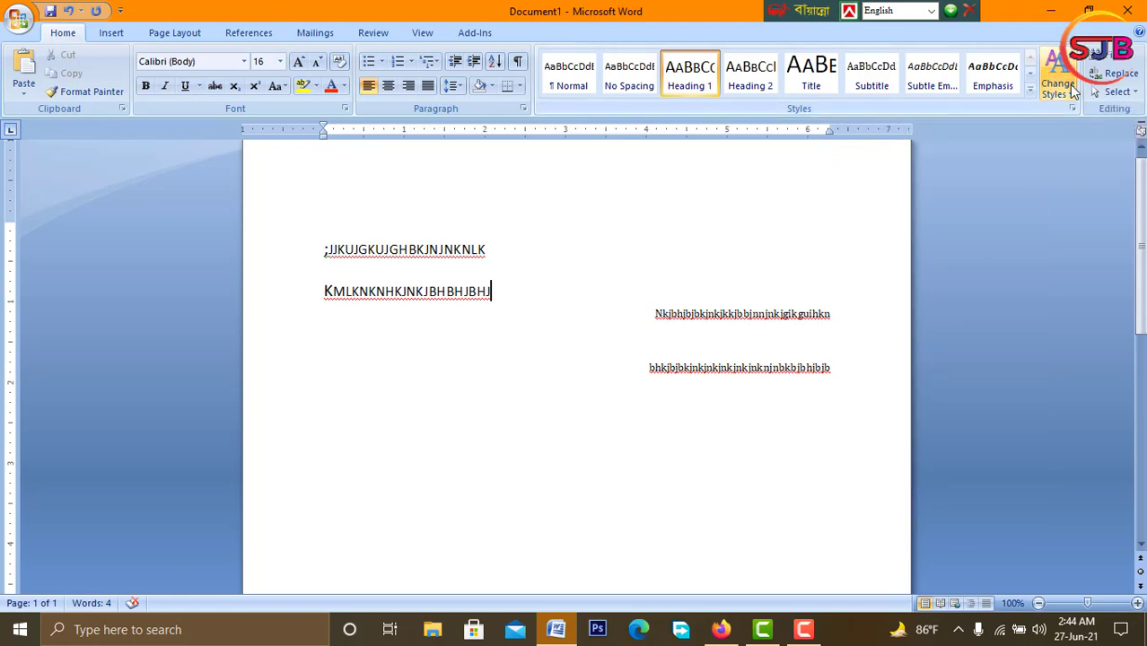
Dismiss Find without searching, then hide the rulers
click(1110, 58)
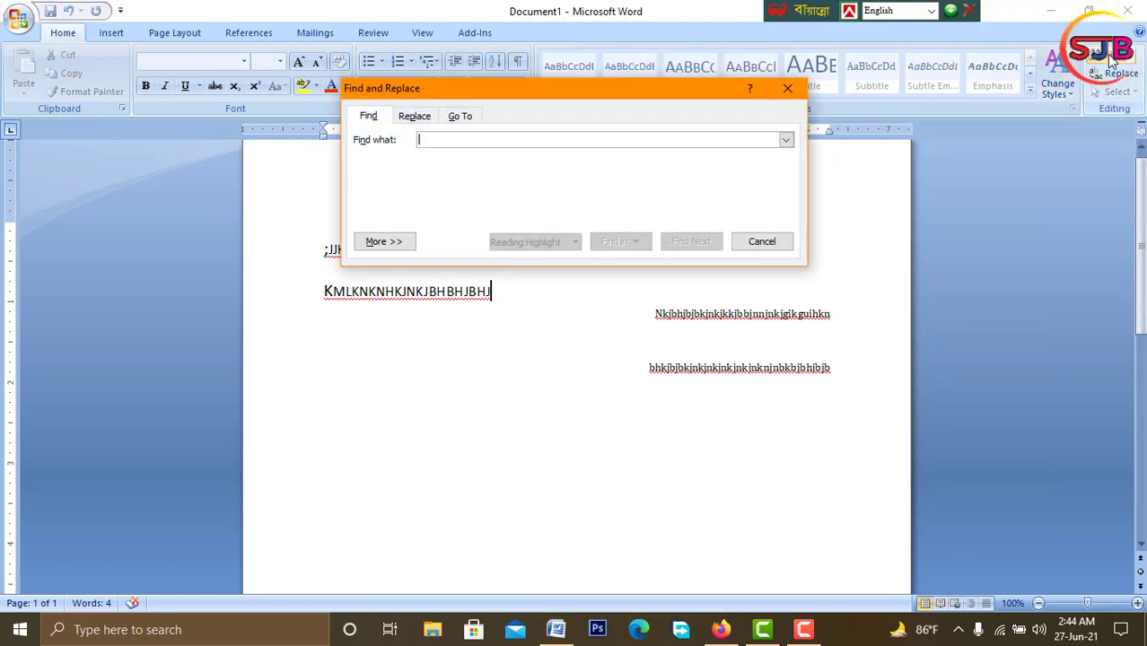
click(789, 93)
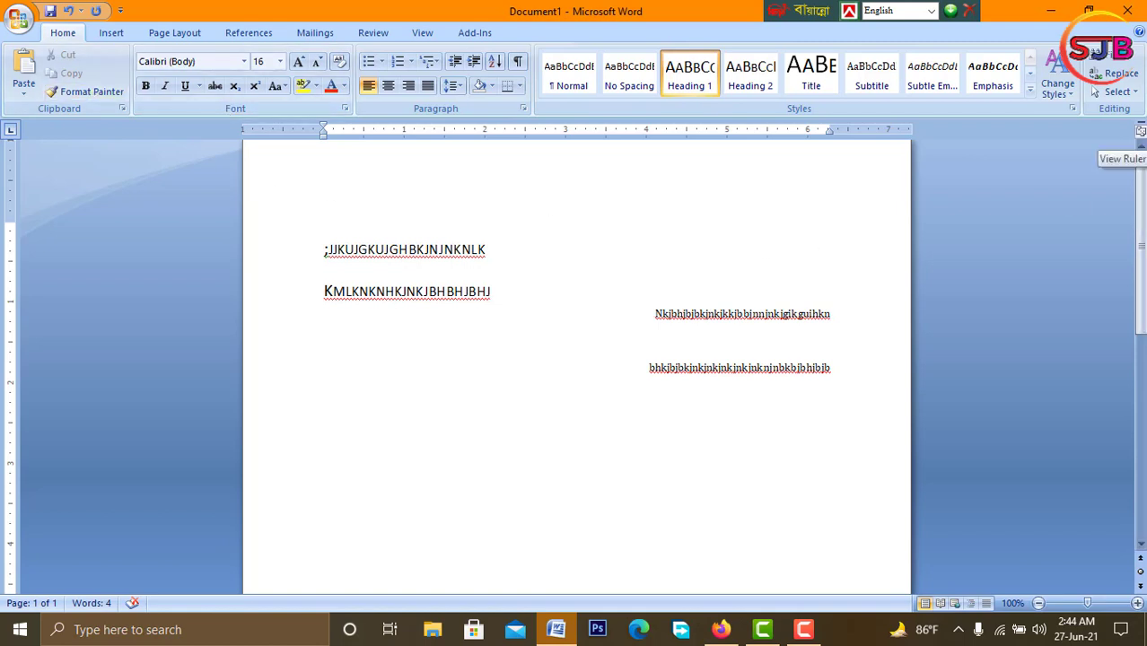
click(1140, 132)
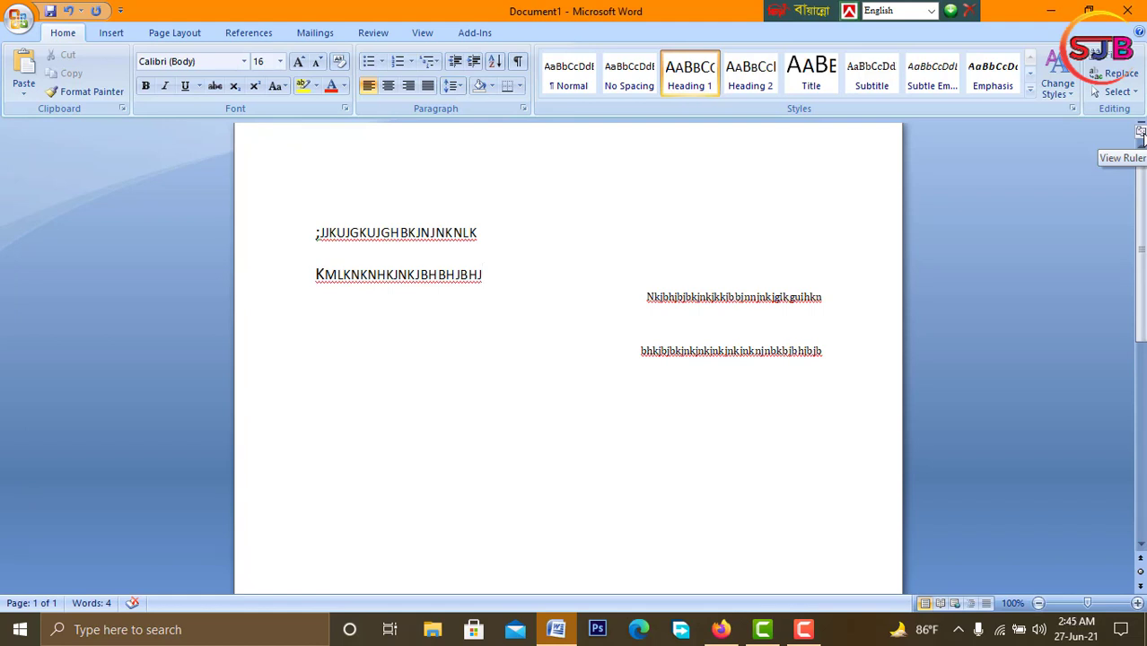
Show the rulers, move both indents out to the page edges, and shrink the top and bottom margins
click(1140, 132)
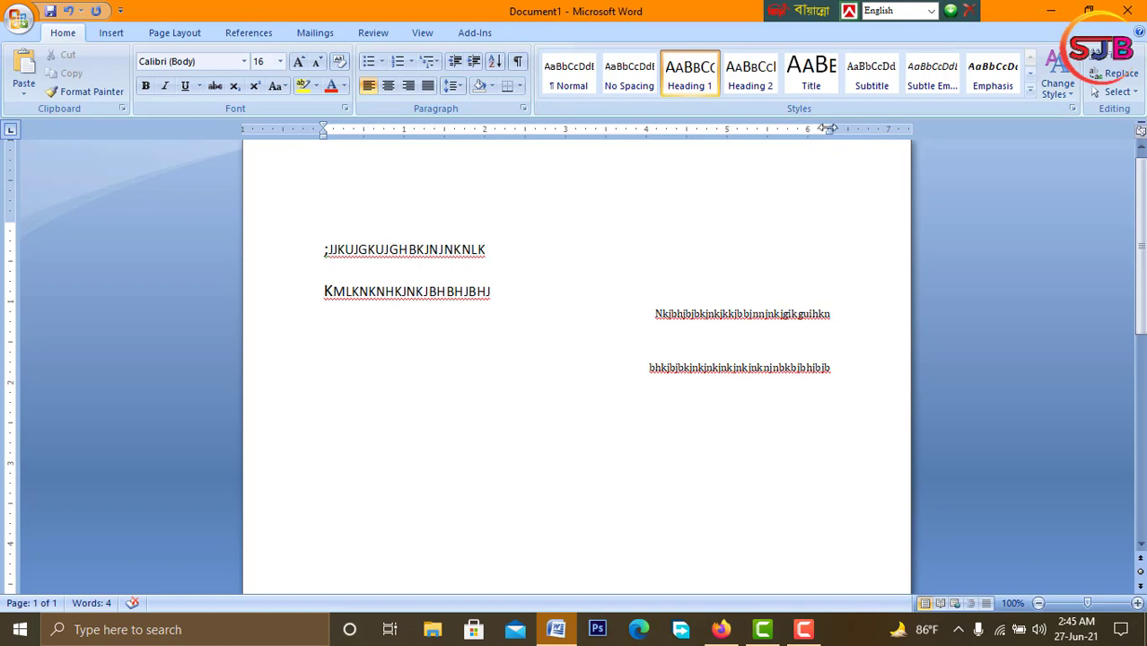
drag(829, 128, 887, 129)
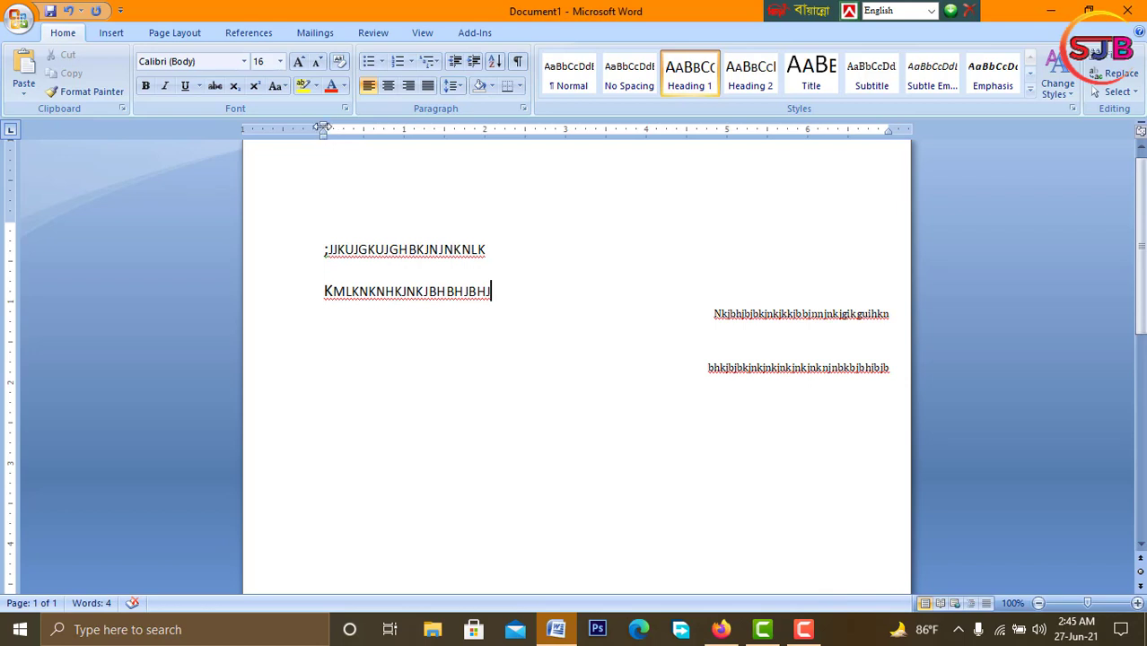
drag(323, 129, 258, 129)
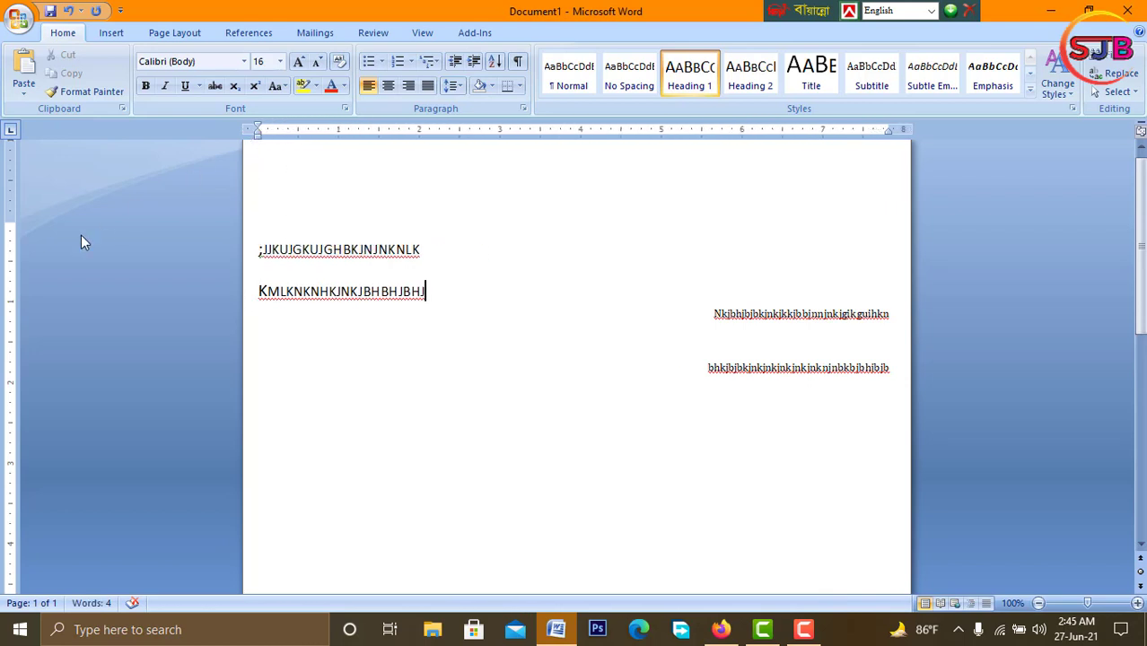
drag(9, 201, 9, 160)
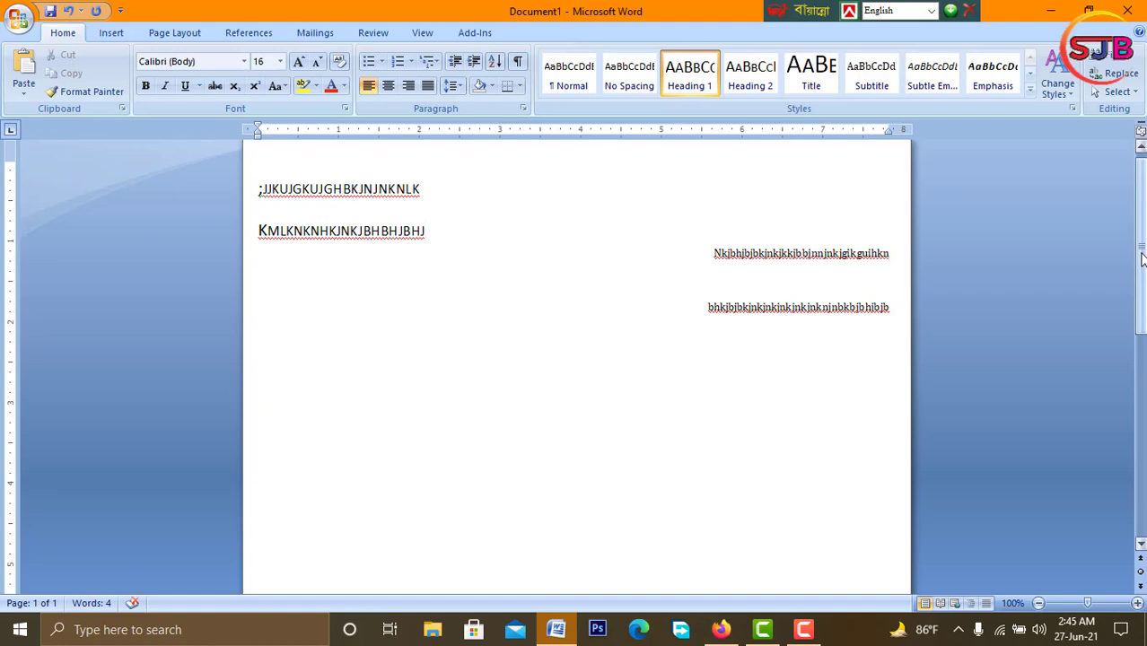
drag(1141, 263, 1141, 494)
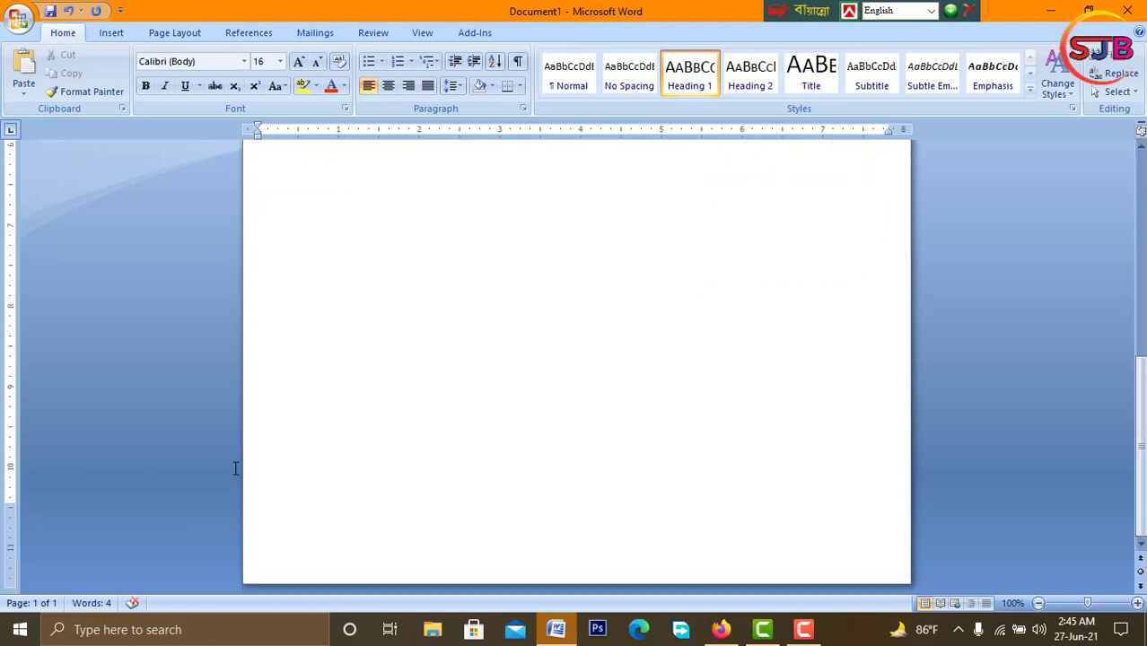
mouse_move(11, 504)
mouse_down()
mouse_move(28, 570)
mouse_move(35, 549)
mouse_up()
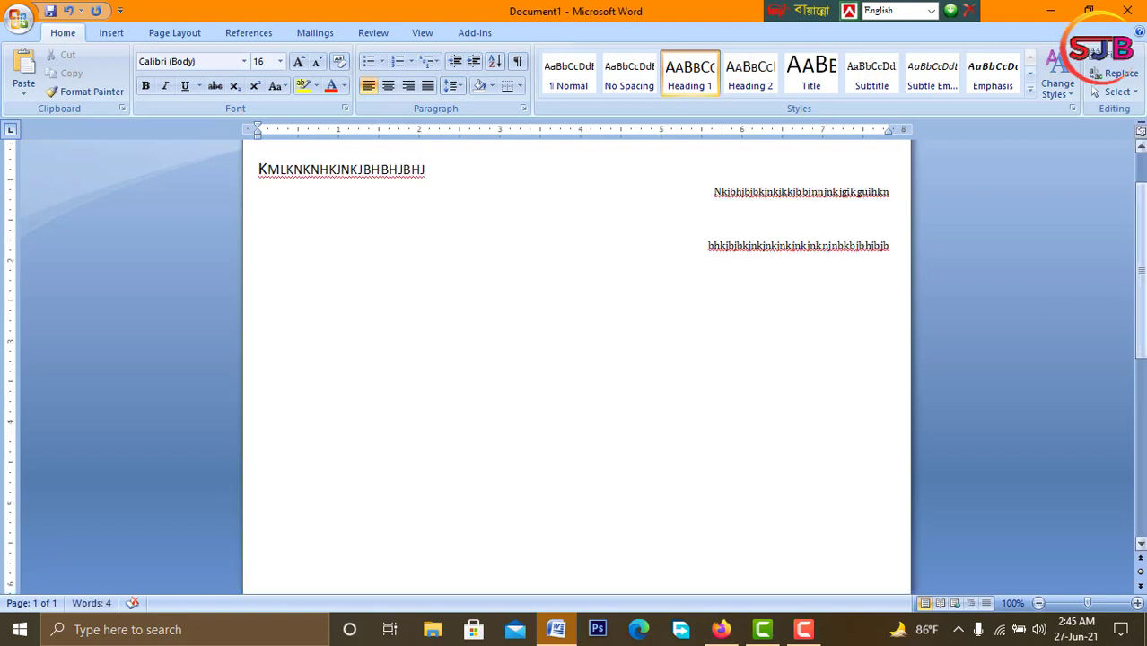
Delete every heading and subtitle line, then close the Word window
scroll(1144, 198, up, 2)
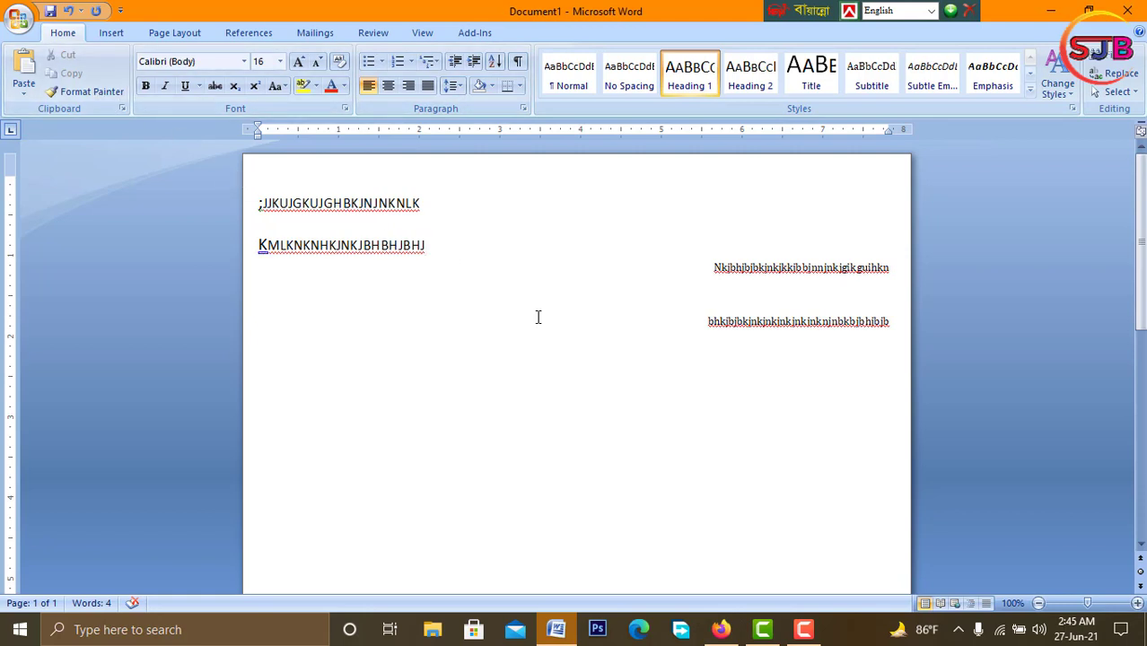
key(BackSpace)
key(BackSpace)
key(BackSpace)
key(BackSpace)
key(BackSpace)
key(BackSpace)
key(BackSpace)
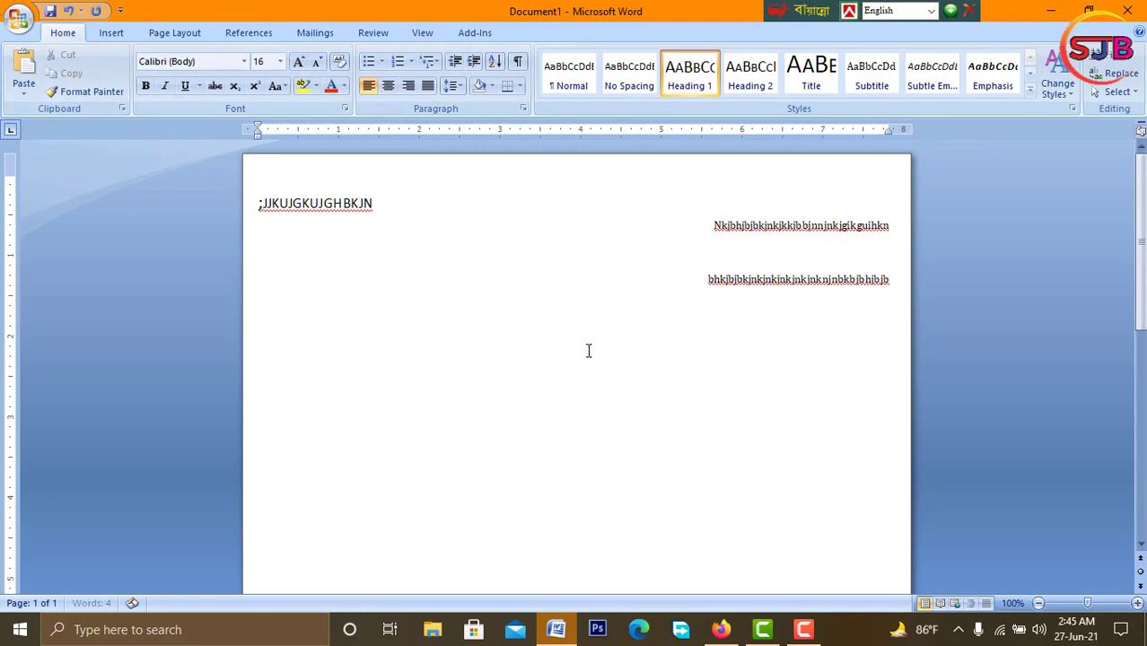
key(BackSpace)
key(BackSpace)
key(BackSpace)
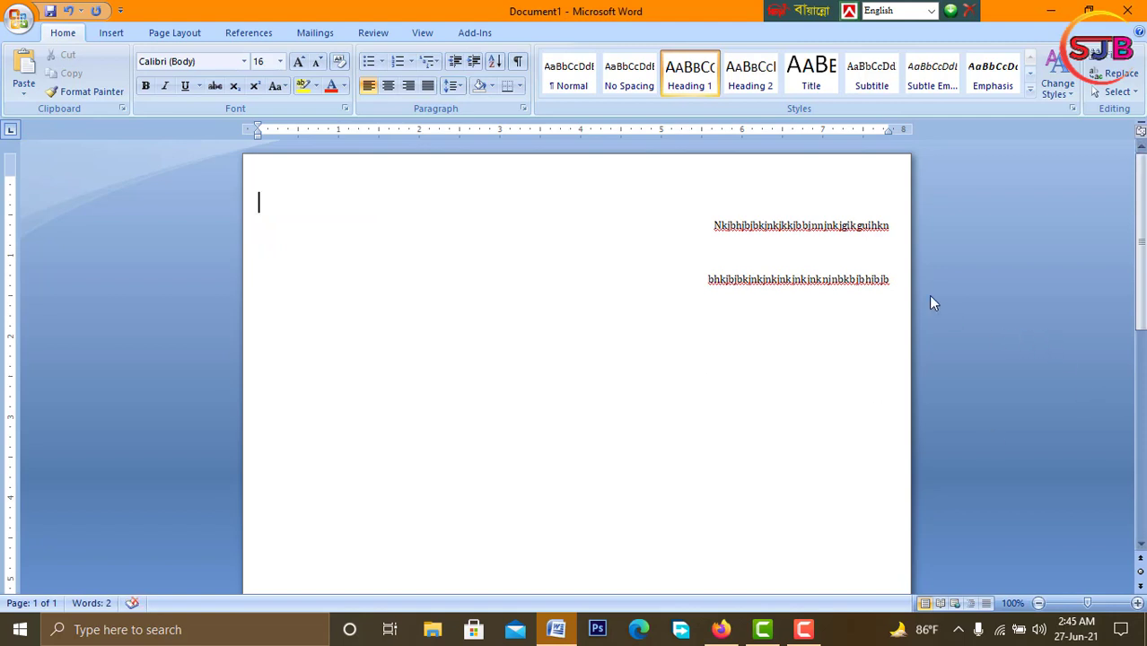
click(902, 283)
key(BackSpace)
key(BackSpace)
key(BackSpace)
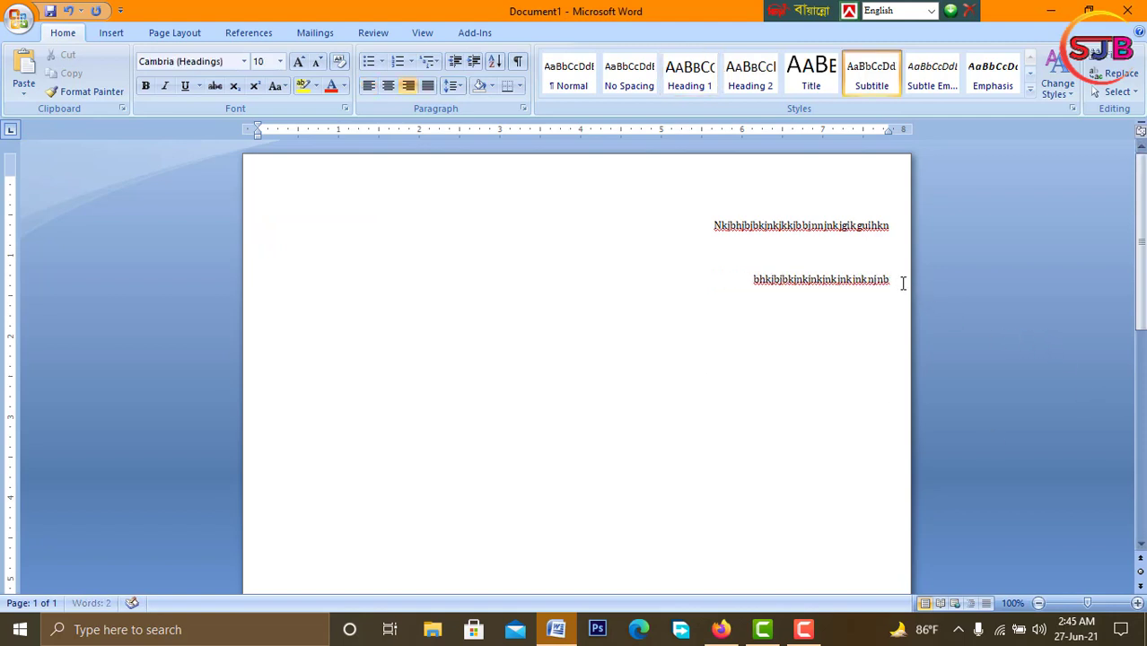
key(BackSpace)
key(BackSpace)
key(BackSpace)
key(BackSpace)
key(BackSpace)
key(BackSpace)
key(BackSpace)
key(BackSpace)
key(BackSpace)
key(BackSpace)
key(BackSpace)
key(BackSpace)
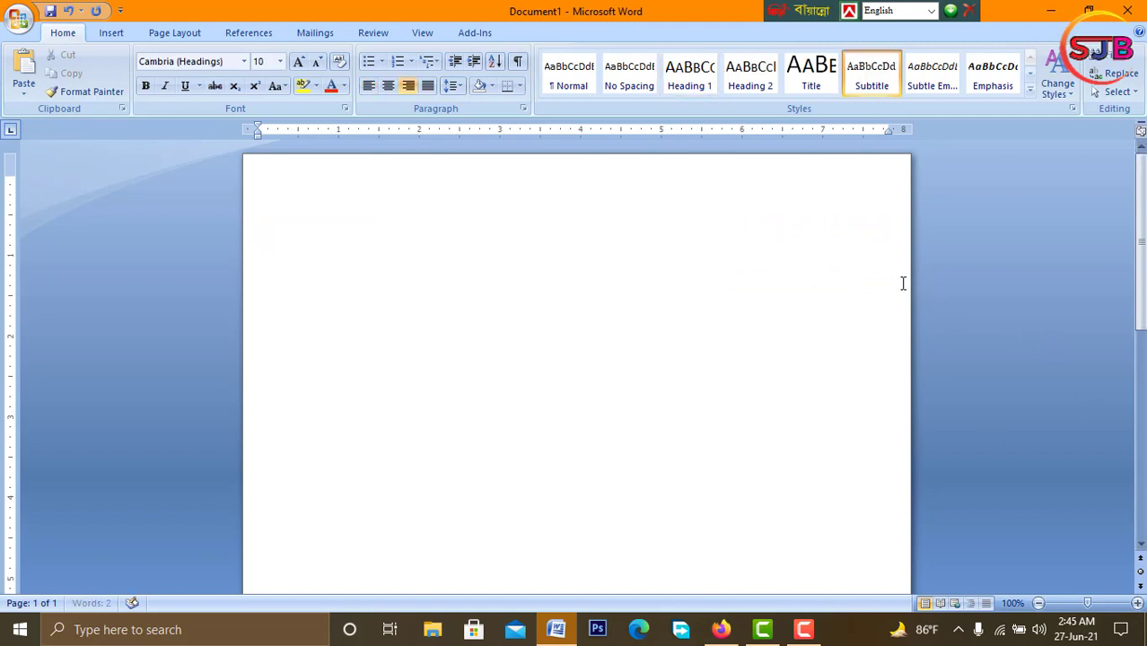
key(BackSpace)
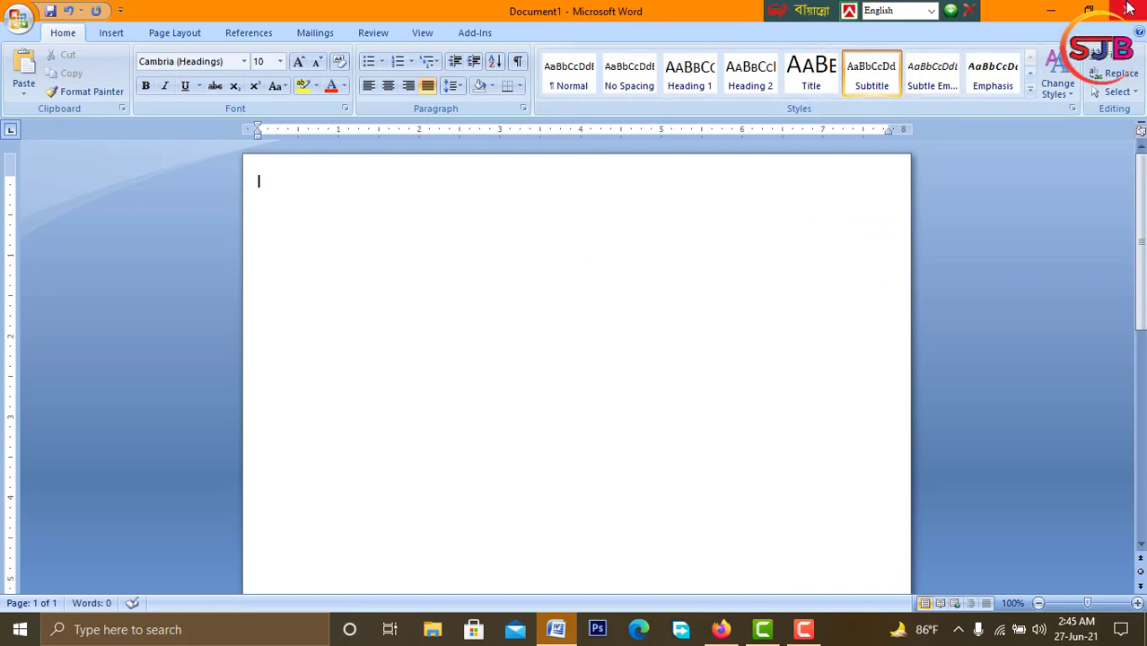
click(1129, 7)
Discard the changes to Document1 so Word closes, then refresh the Windows desktop
click(575, 356)
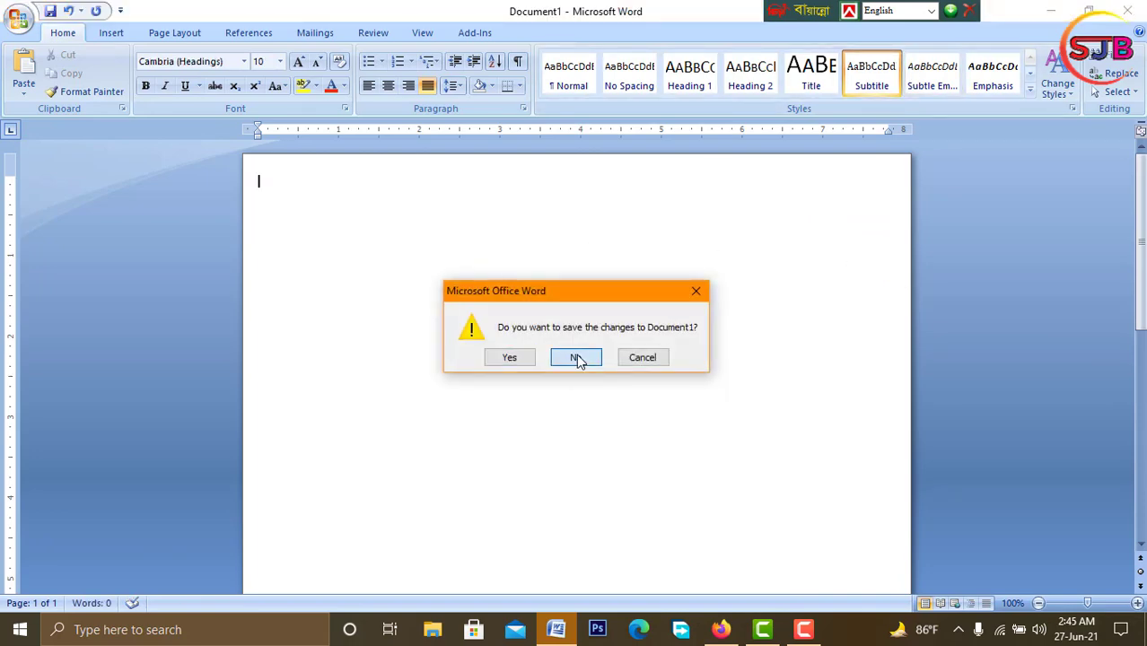
right_click(577, 357)
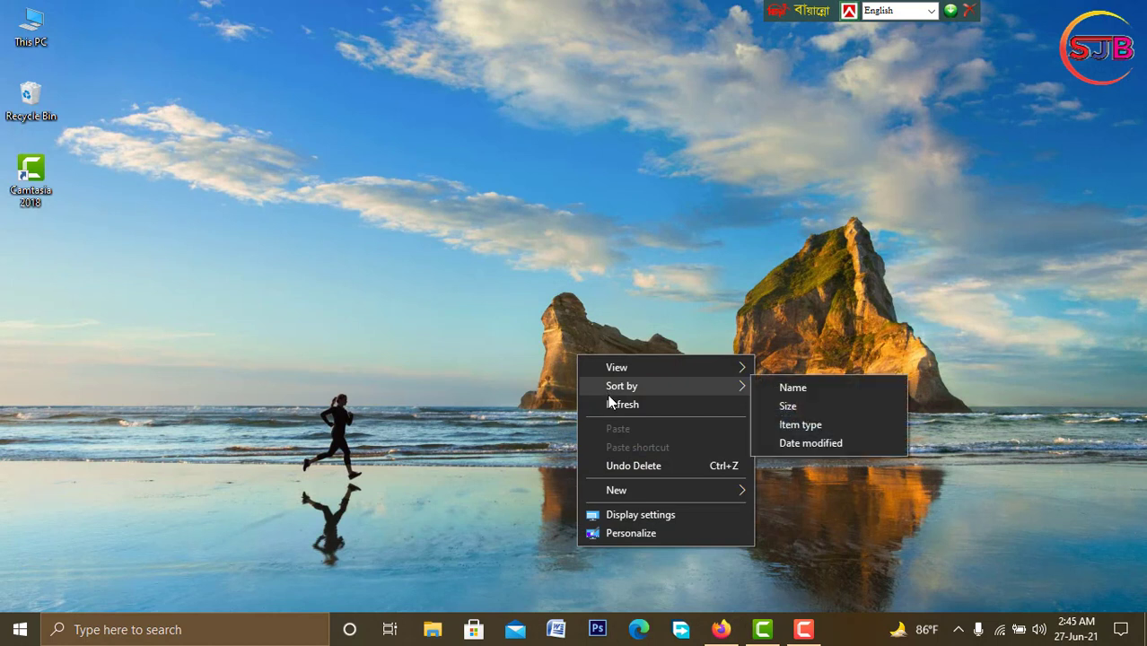
click(608, 405)
right_click(570, 117)
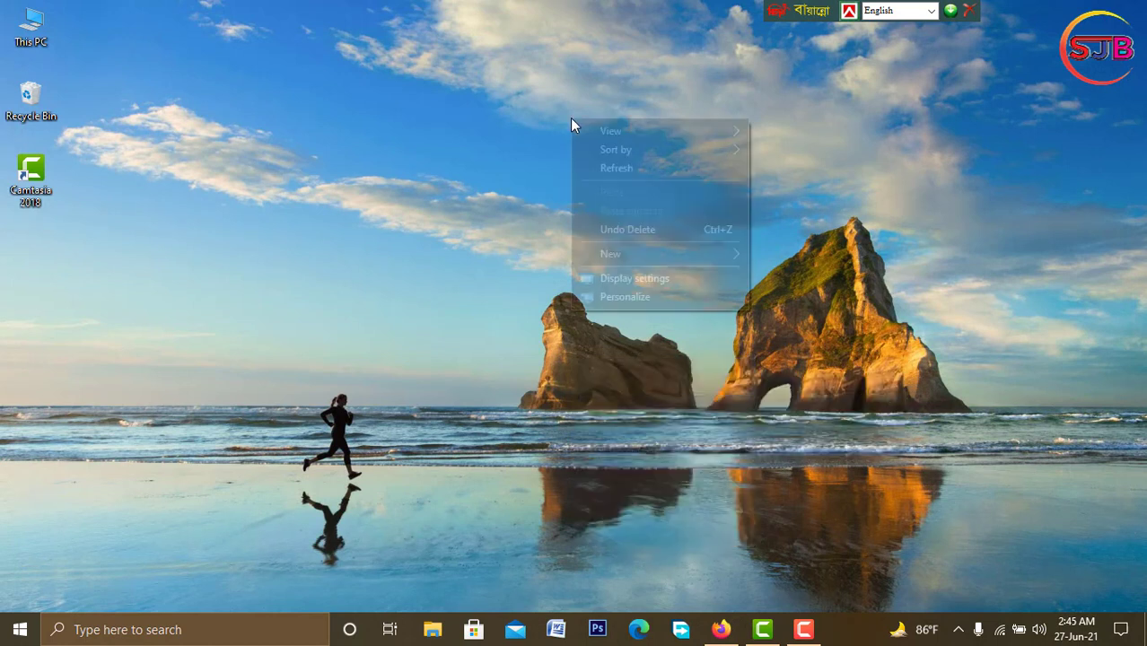
click(591, 169)
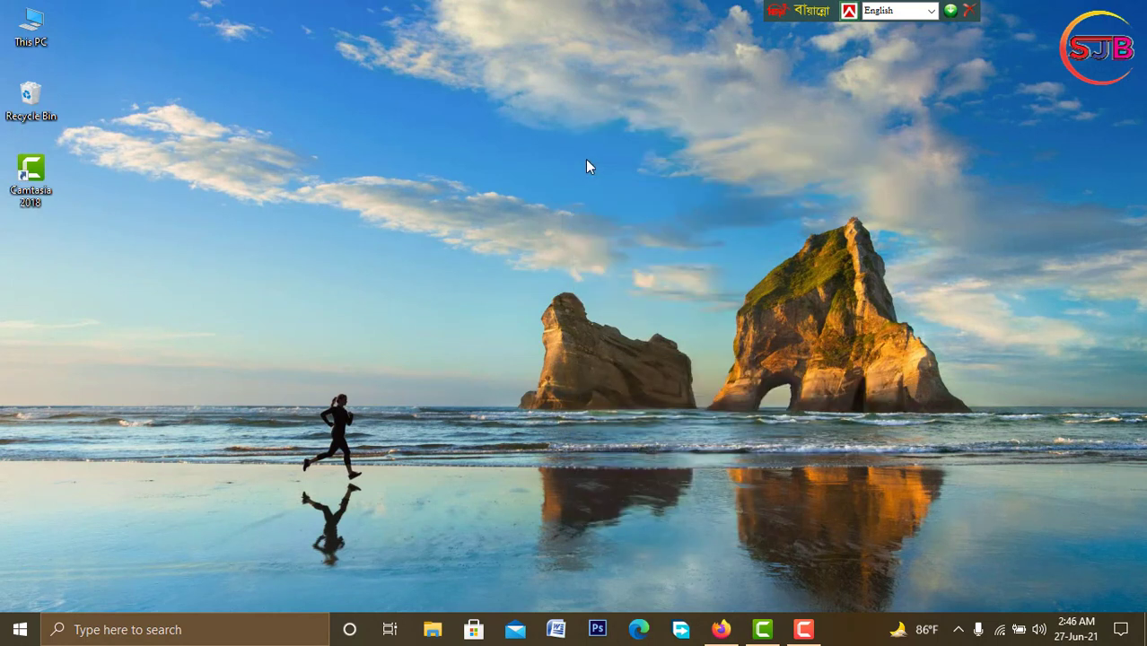